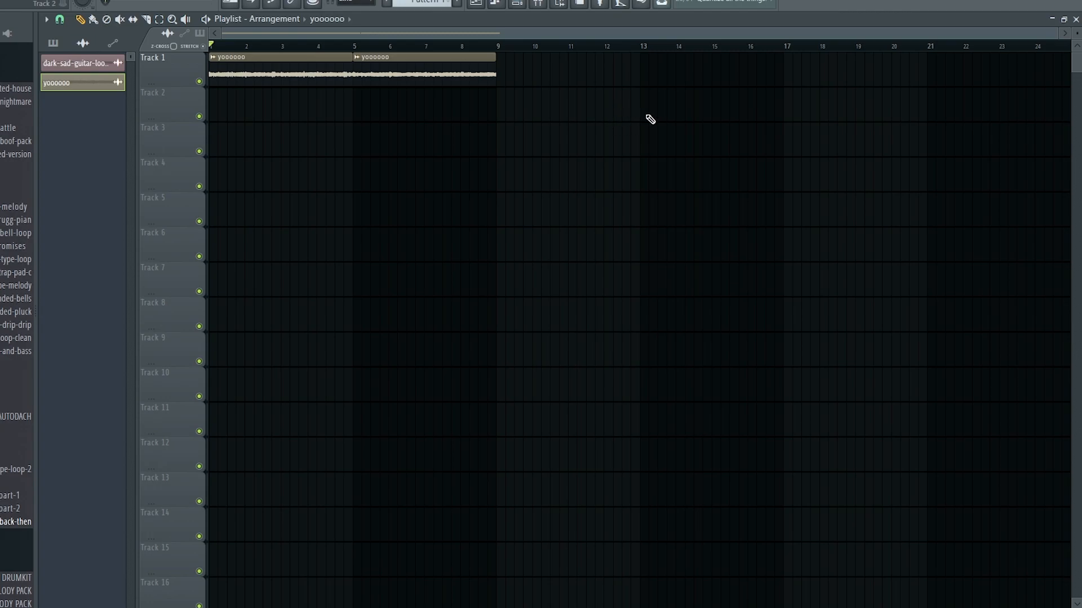
- Play the yoooooo melody loop on track 1 from the start to hear how it sounds
{"action": "mouse_move", "coordinate": [1058, 33]}
{"action": "left_mouse_down"}
{"action": "mouse_move", "coordinate": [689, 90]}
{"action": "mouse_move", "coordinate": [663, 118]}
{"action": "mouse_move", "coordinate": [782, 148]}
{"action": "mouse_move", "coordinate": [678, 184]}
{"action": "mouse_move", "coordinate": [614, 255]}
{"action": "mouse_move", "coordinate": [576, 251]}
{"action": "mouse_move", "coordinate": [861, 289]}
{"action": "left_mouse_up"}
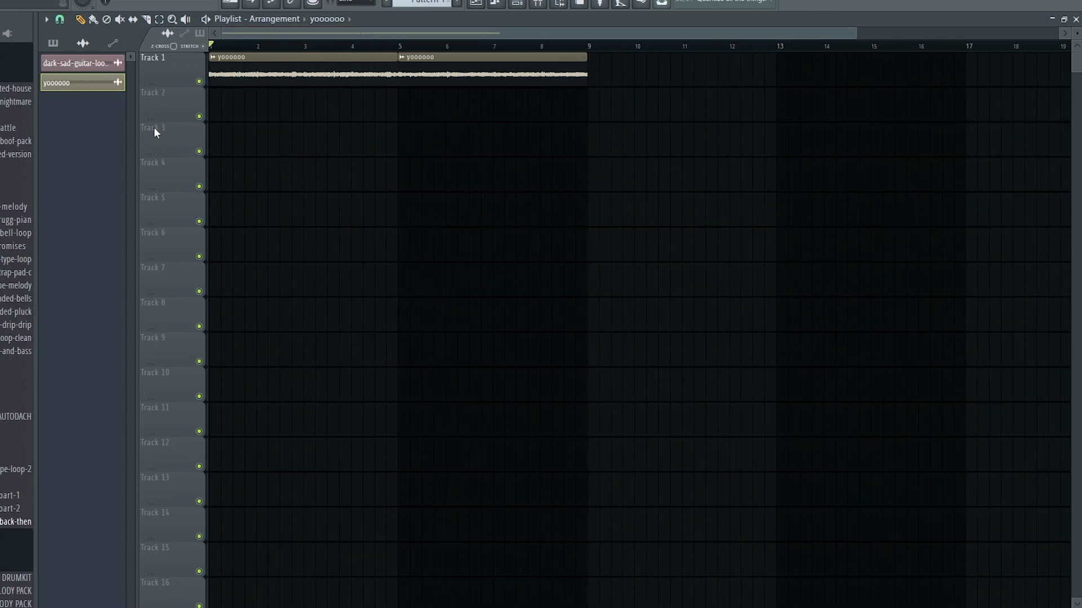
{"action": "key", "text": "space"}
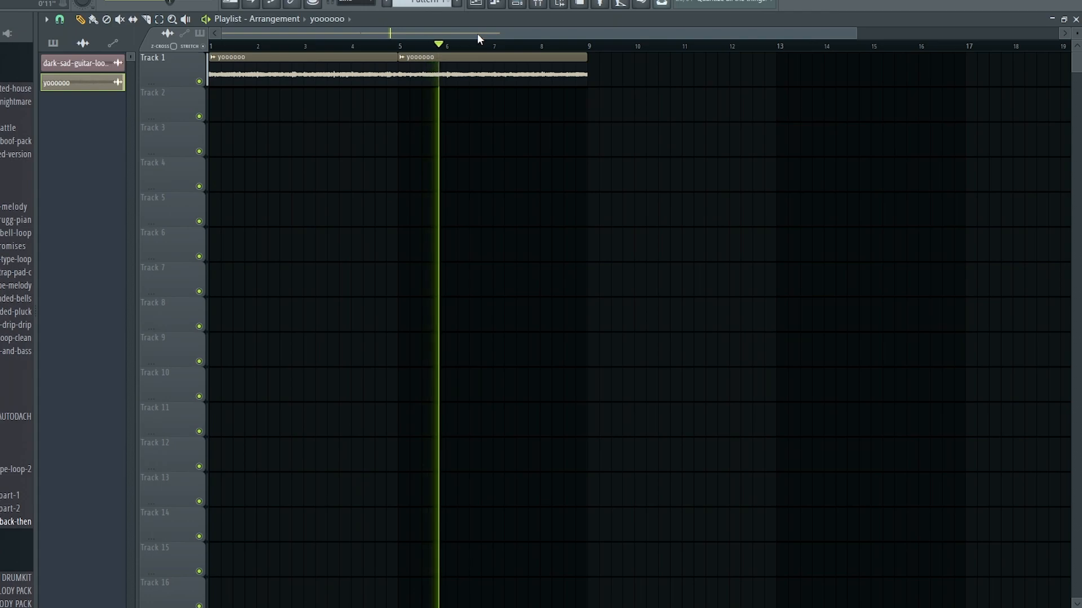
{"action": "key", "text": "space"}
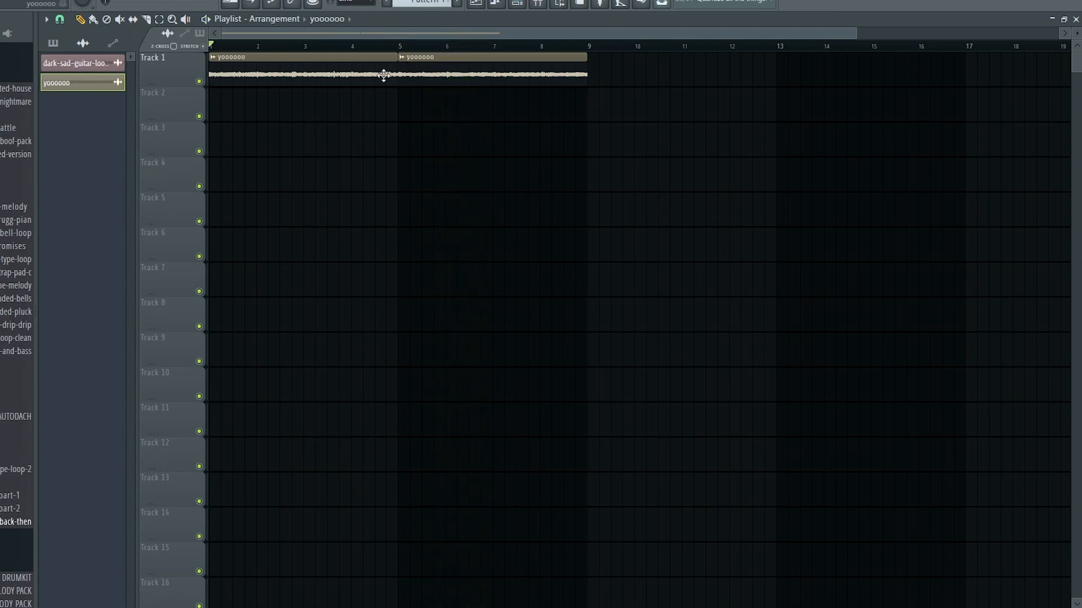
{"action": "scroll", "coordinate": [346, 84], "scroll_direction": "up", "scroll_amount": 4}
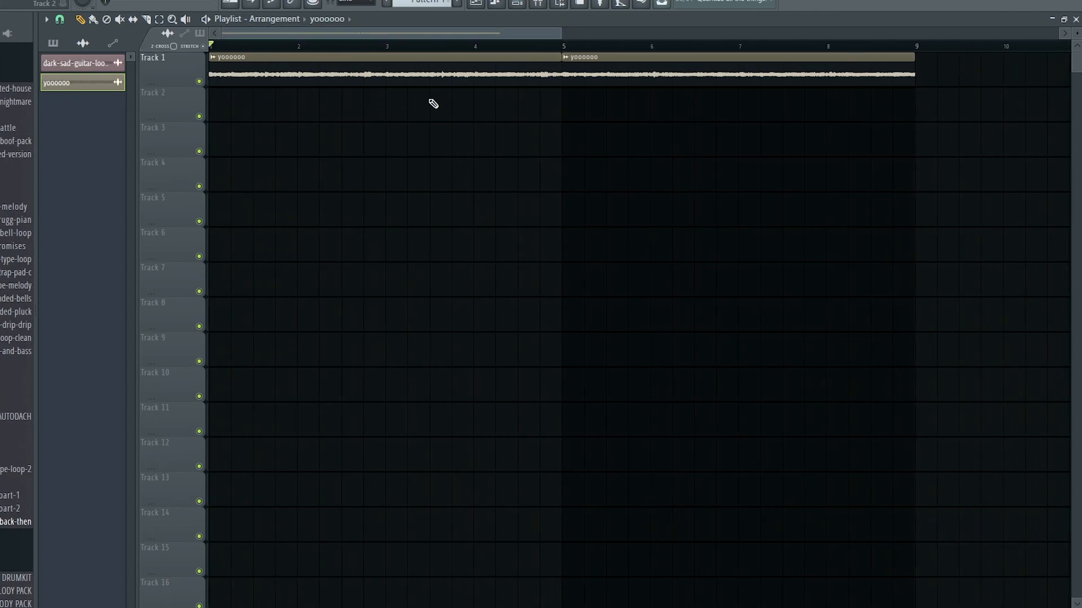
{"action": "scroll", "coordinate": [653, 75], "scroll_direction": "down", "scroll_amount": 4}
{"action": "left_click_drag", "start_coordinate": [358, 49], "coordinate": [213, 51]}
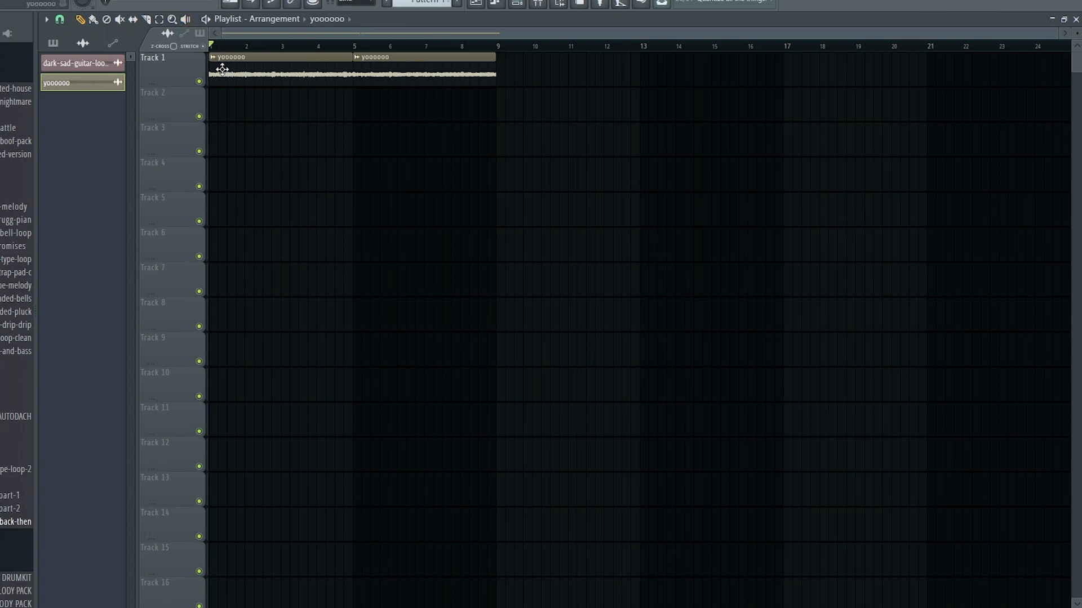
- Copy the first yoooooo clip from track 1 onto track 2 at bar 1 and make the copy unique
{"action": "scroll", "coordinate": [231, 99], "scroll_direction": "up", "scroll_amount": 2}
{"action": "left_click_drag", "start_coordinate": [257, 72], "coordinate": [218, 102]}
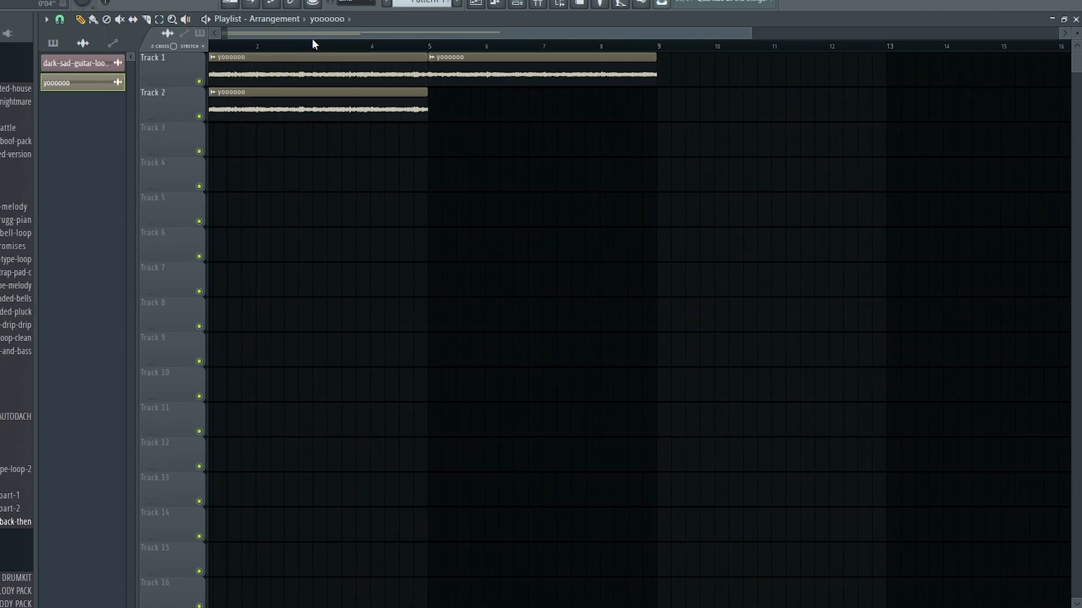
{"action": "left_click_drag", "start_coordinate": [309, 35], "coordinate": [265, 36]}
{"action": "left_click", "coordinate": [213, 92]}
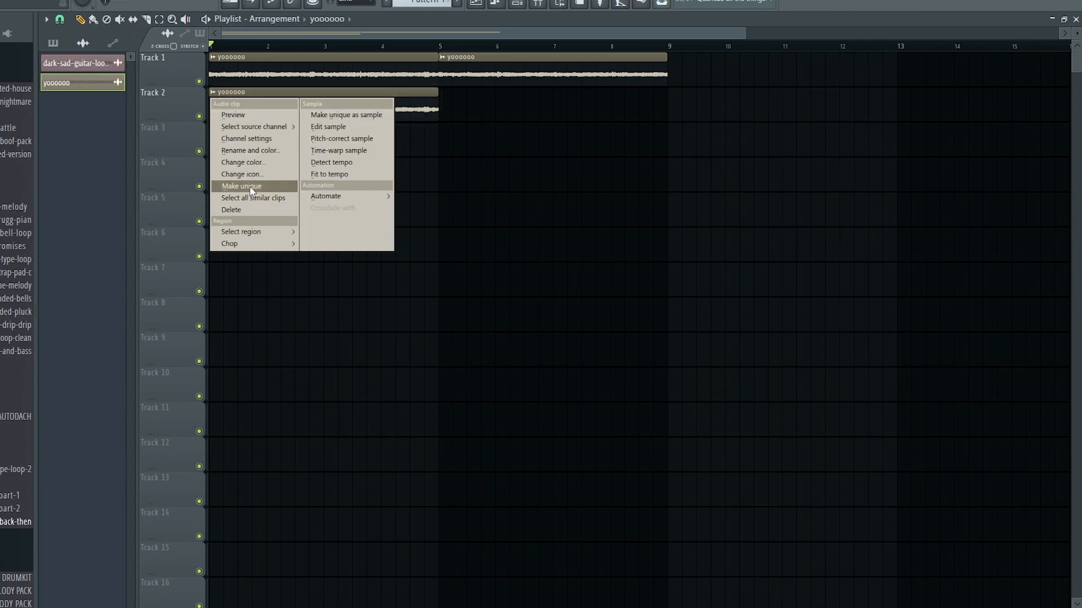
{"action": "left_click", "coordinate": [239, 186]}
- Raise the time-stretching pitch of the unique yoooooo #2 clip and audition it with track 1 muted
{"action": "left_click", "coordinate": [214, 93]}
{"action": "left_click", "coordinate": [242, 140]}
{"action": "left_click_drag", "start_coordinate": [239, 144], "coordinate": [239, 155]}
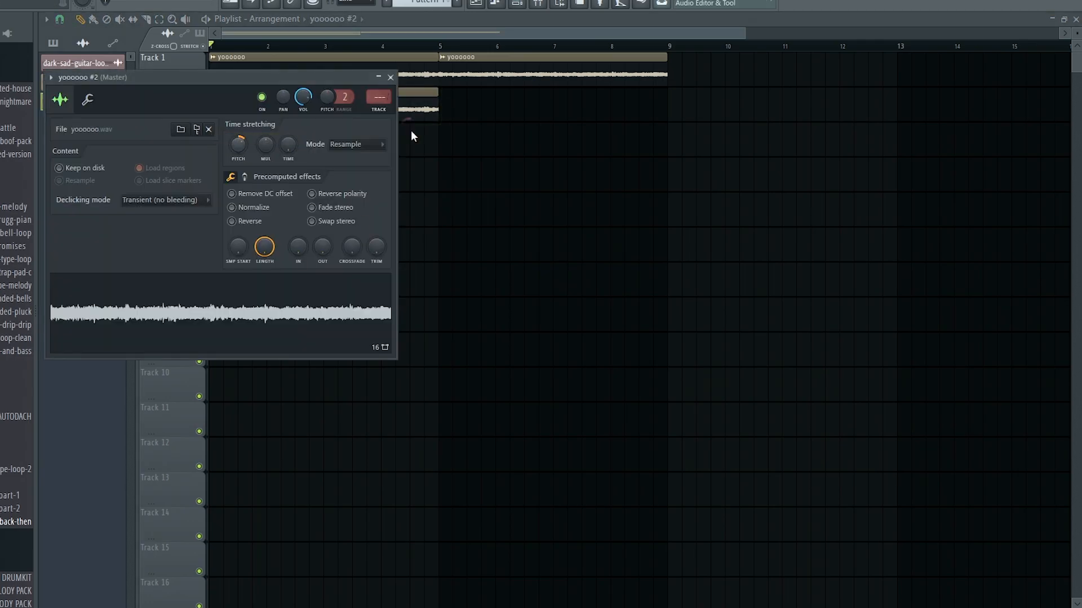
{"action": "left_click", "coordinate": [389, 77]}
{"action": "left_click", "coordinate": [199, 82]}
{"action": "key", "text": "space"}
{"action": "left_click_drag", "start_coordinate": [226, 74], "coordinate": [684, 74]}
{"action": "left_click", "coordinate": [200, 82]}
{"action": "key", "text": "space"}
- Set the time-stretching mode of the yoooooo #2 clip to Auto and play it
{"action": "left_click", "coordinate": [213, 93]}
{"action": "left_click", "coordinate": [243, 140]}
{"action": "key", "text": "space"}
{"action": "left_click", "coordinate": [389, 76]}
- Arrange track 1 with yoooooo #2 at bar 1 followed by three original yoooooo clips from bar 5 to bar 17
{"action": "scroll", "coordinate": [642, 157], "scroll_direction": "down", "scroll_amount": 2}
{"action": "left_click_drag", "start_coordinate": [646, 169], "coordinate": [601, 245]}
{"action": "right_click", "coordinate": [600, 268]}
{"action": "right_click", "coordinate": [507, 74]}
{"action": "left_click", "coordinate": [483, 169]}
{"action": "left_click_drag", "start_coordinate": [645, 141], "coordinate": [688, 160]}
{"action": "left_click_drag", "start_coordinate": [507, 169], "coordinate": [507, 74]}
{"action": "right_click", "coordinate": [708, 164]}
{"action": "left_click", "coordinate": [620, 74]}
{"action": "left_click_drag", "start_coordinate": [253, 93], "coordinate": [253, 58]}
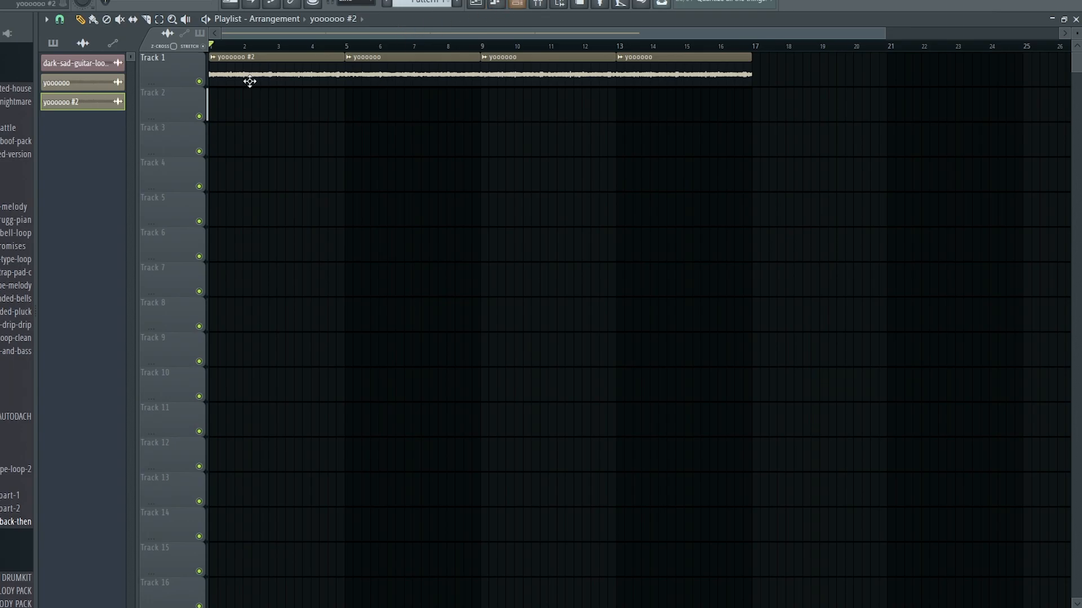
- Review the channel settings of yoooooo #2 and look over the clip arrangement on track 1
{"action": "left_click", "coordinate": [211, 57]}
{"action": "left_click", "coordinate": [267, 100]}
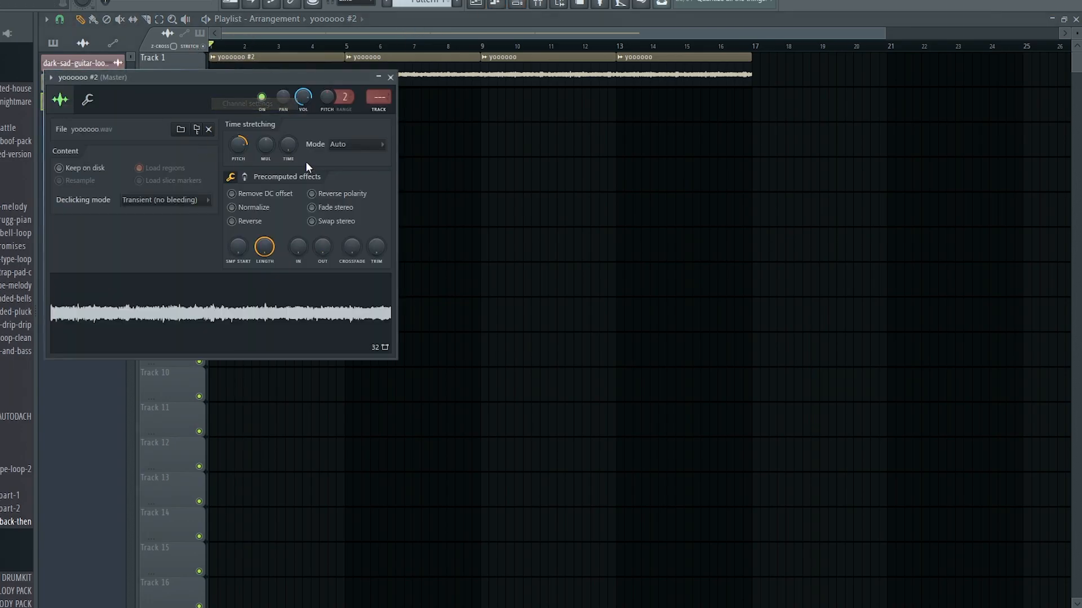
{"action": "left_click", "coordinate": [391, 77]}
{"action": "scroll", "coordinate": [400, 67], "scroll_direction": "up", "scroll_amount": 2}
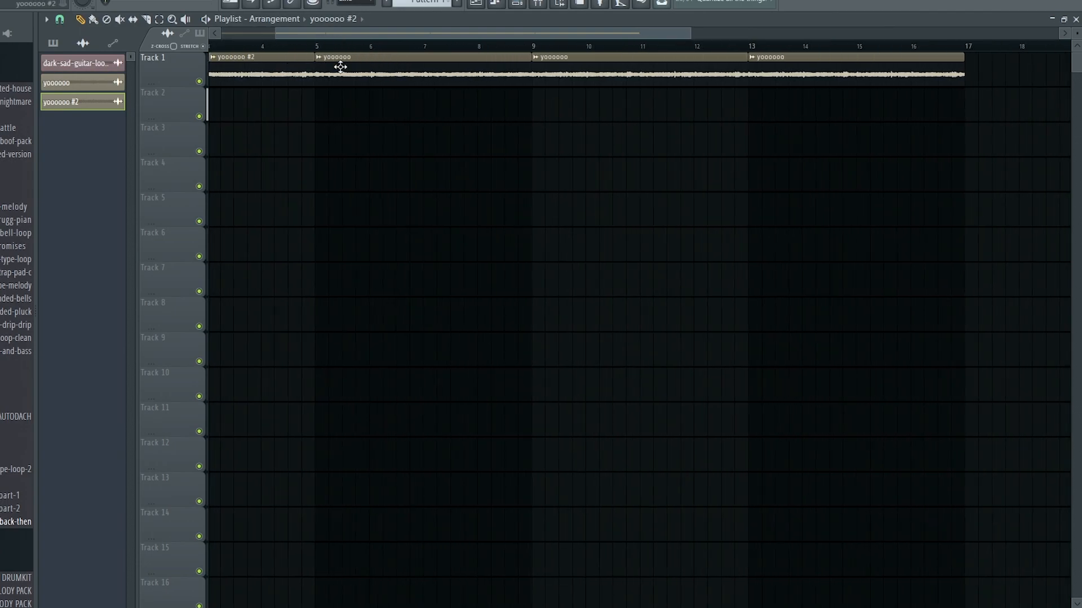
{"action": "scroll", "coordinate": [370, 79], "scroll_direction": "down", "scroll_amount": 1}
{"action": "scroll", "coordinate": [370, 79], "scroll_direction": "down", "scroll_amount": 1}
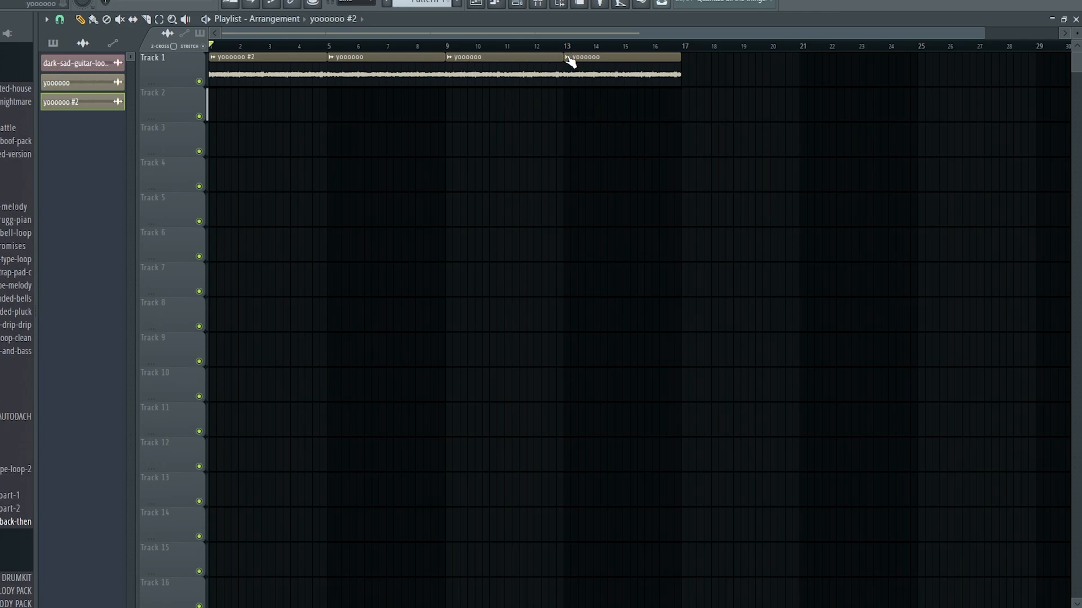
{"action": "scroll", "coordinate": [570, 62], "scroll_direction": "down", "scroll_amount": 1}
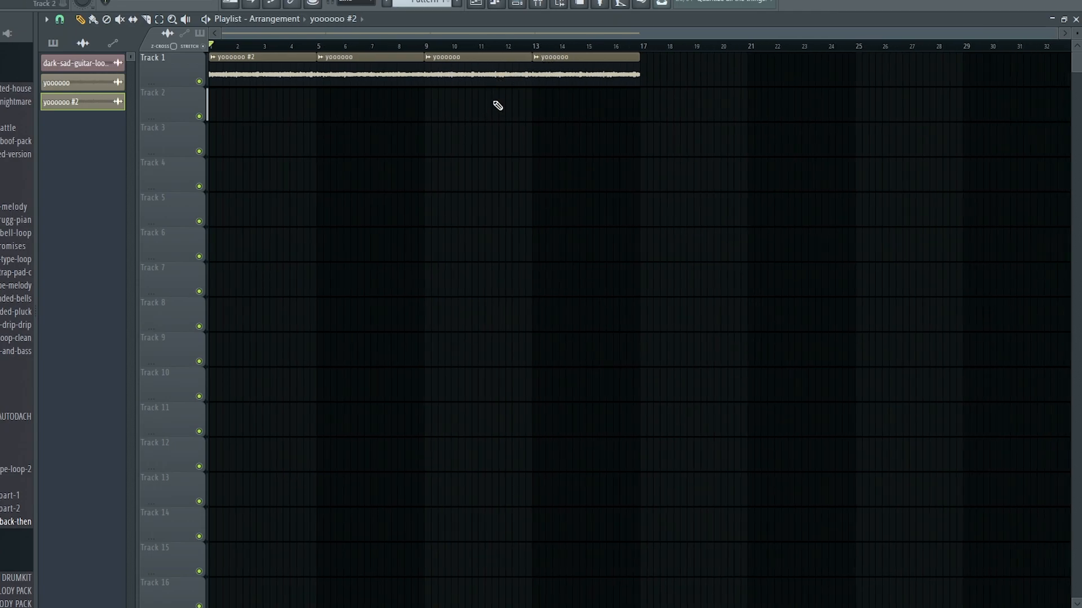
- Place Pattern 1 on track 2 from bar 9 to bar 13 and select that time range for looping
{"action": "scroll", "coordinate": [398, 3], "scroll_direction": "up", "scroll_amount": 1}
{"action": "left_click", "coordinate": [438, 105]}
{"action": "scroll", "coordinate": [434, 106], "scroll_direction": "up", "scroll_amount": 2}
{"action": "left_click_drag", "start_coordinate": [471, 92], "coordinate": [650, 91]}
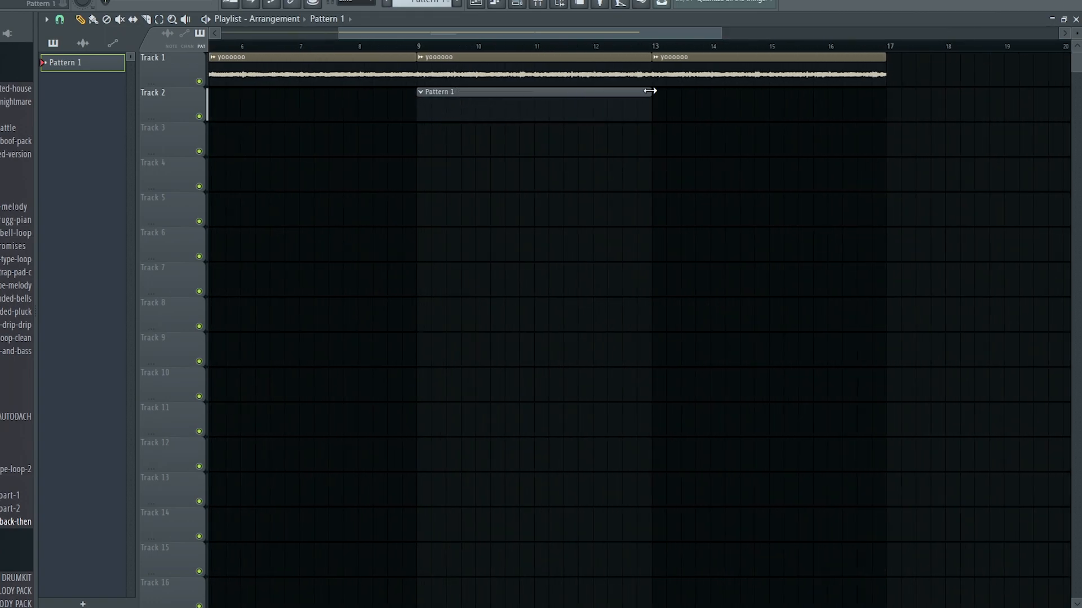
{"action": "left_click_drag", "start_coordinate": [420, 47], "coordinate": [656, 66]}
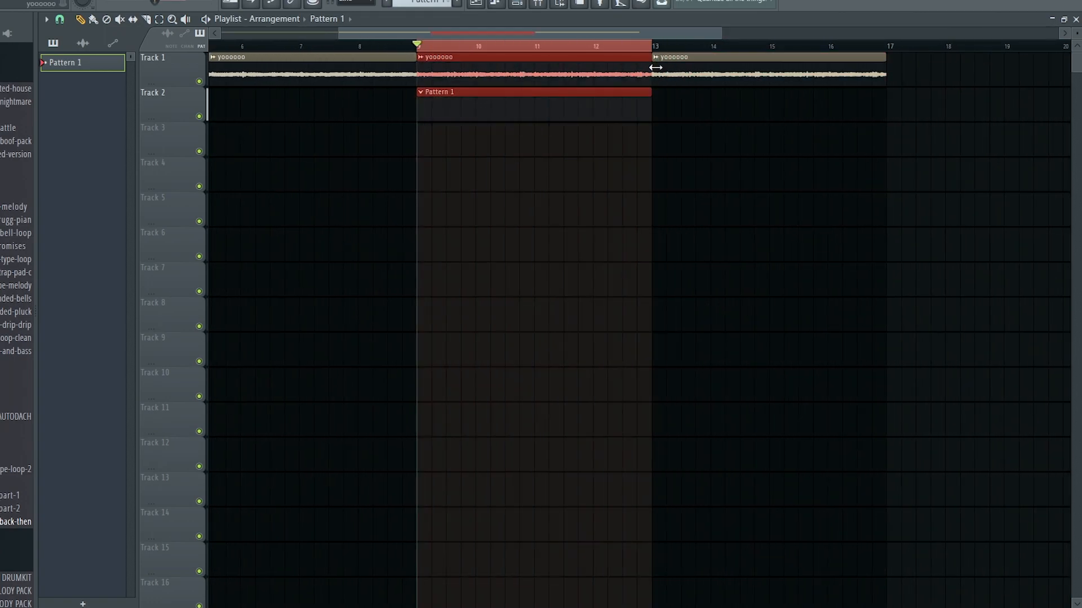
{"action": "scroll", "coordinate": [531, 56], "scroll_direction": "down", "scroll_amount": 2}
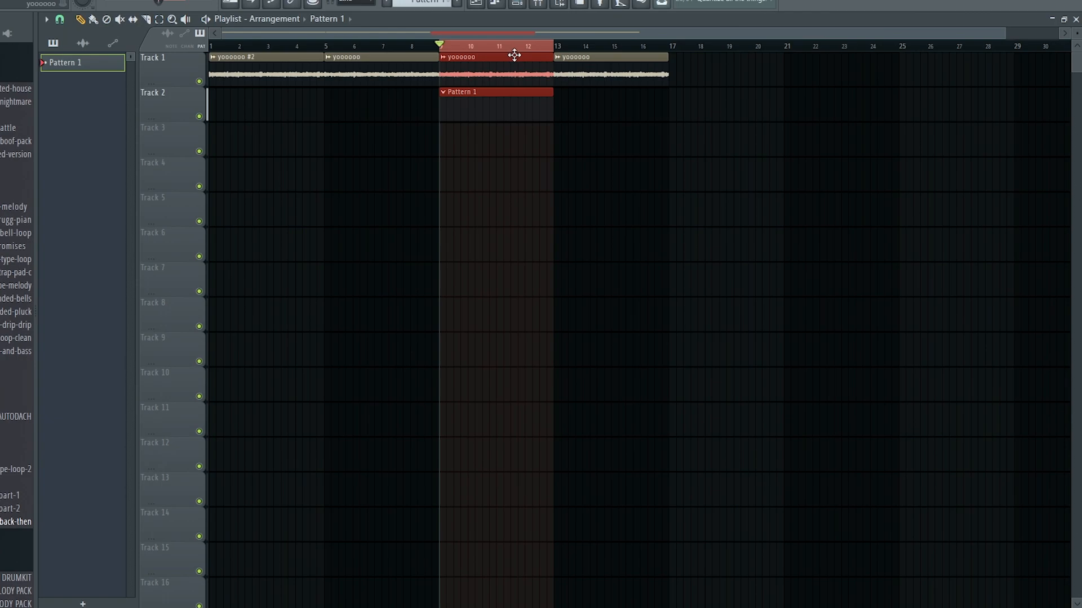
- Load drum-kit samples into the channel rack, replacing the stock 808 Snare with SNR_DRILLA, and add a hi-hat pattern on HH_HARD
{"action": "left_click", "coordinate": [516, 4]}
{"action": "left_click", "coordinate": [203, 141]}
{"action": "left_click", "coordinate": [190, 151]}
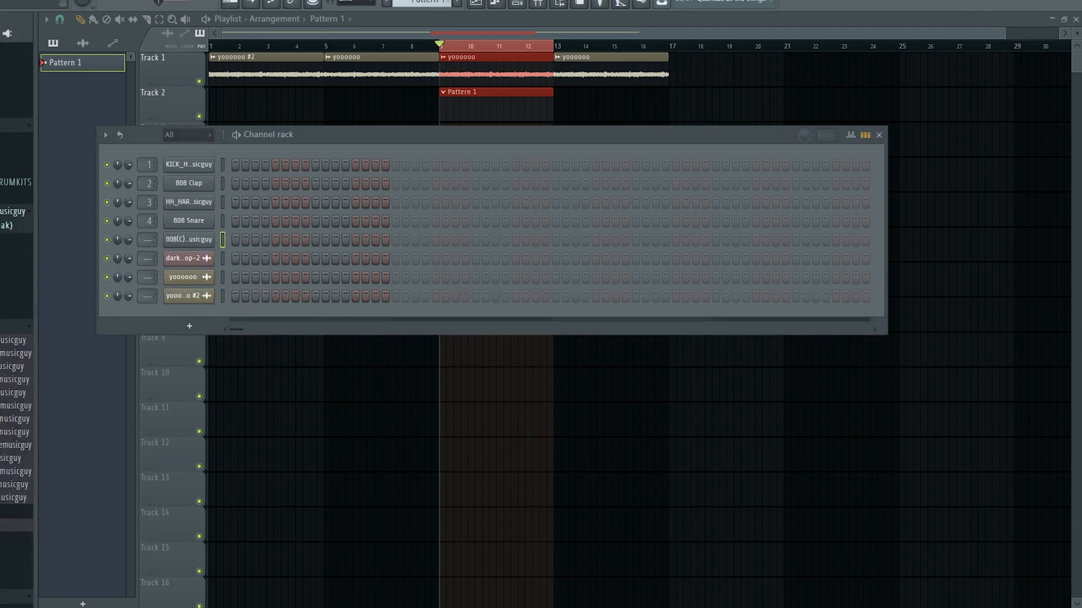
{"action": "left_click_drag", "start_coordinate": [17, 237], "coordinate": [203, 243]}
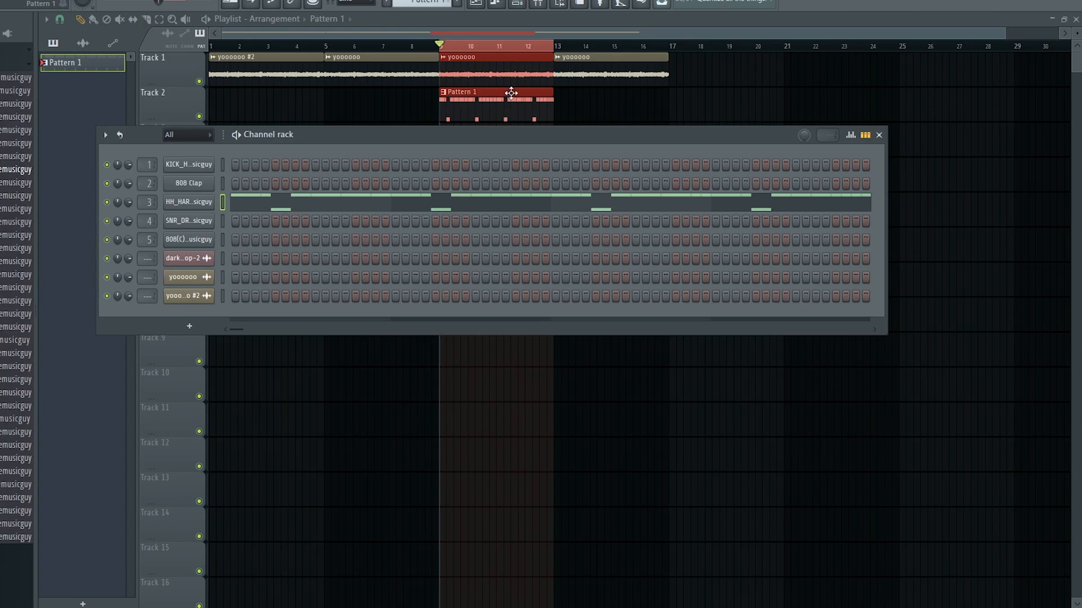
- Play the hi-hat pattern with the melody and delete its notes from bar 5 to bar 9
{"action": "key", "text": "space"}
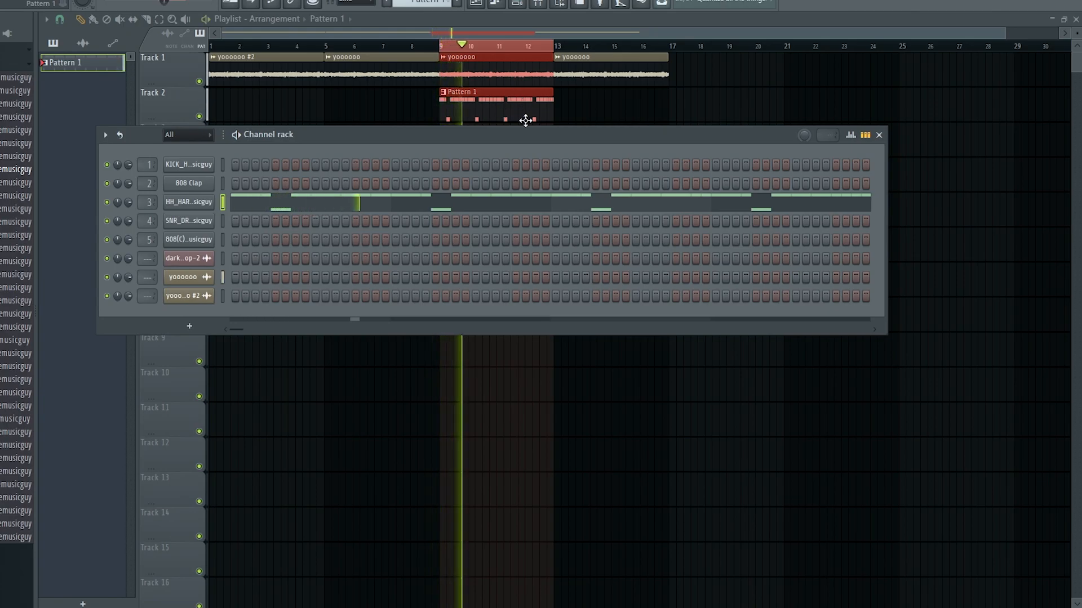
{"action": "key", "text": "space"}
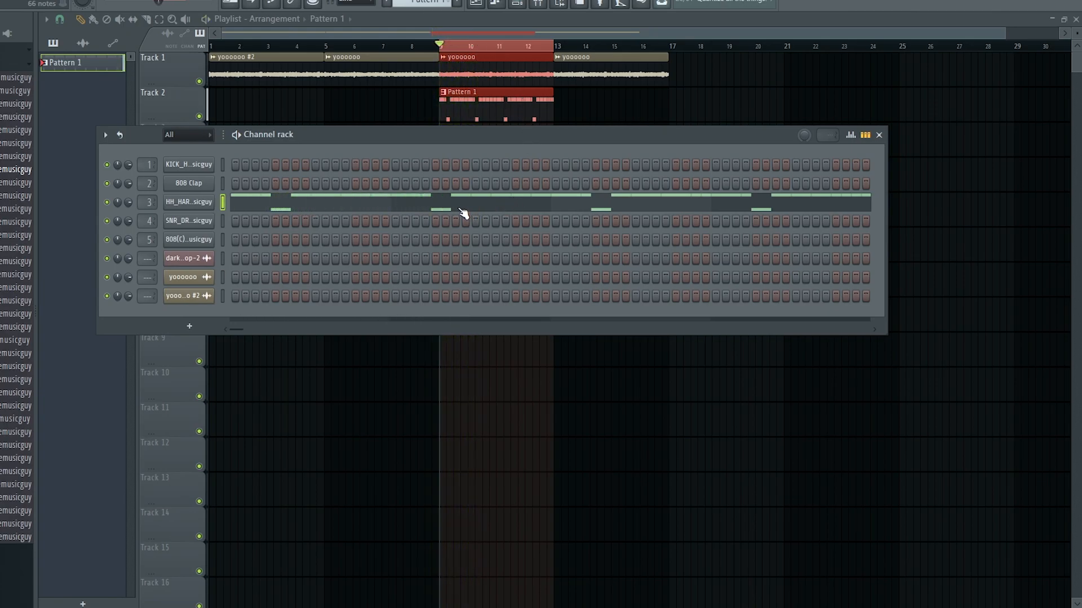
{"action": "left_click", "coordinate": [459, 207]}
{"action": "scroll", "coordinate": [460, 206], "scroll_direction": "down", "scroll_amount": 3}
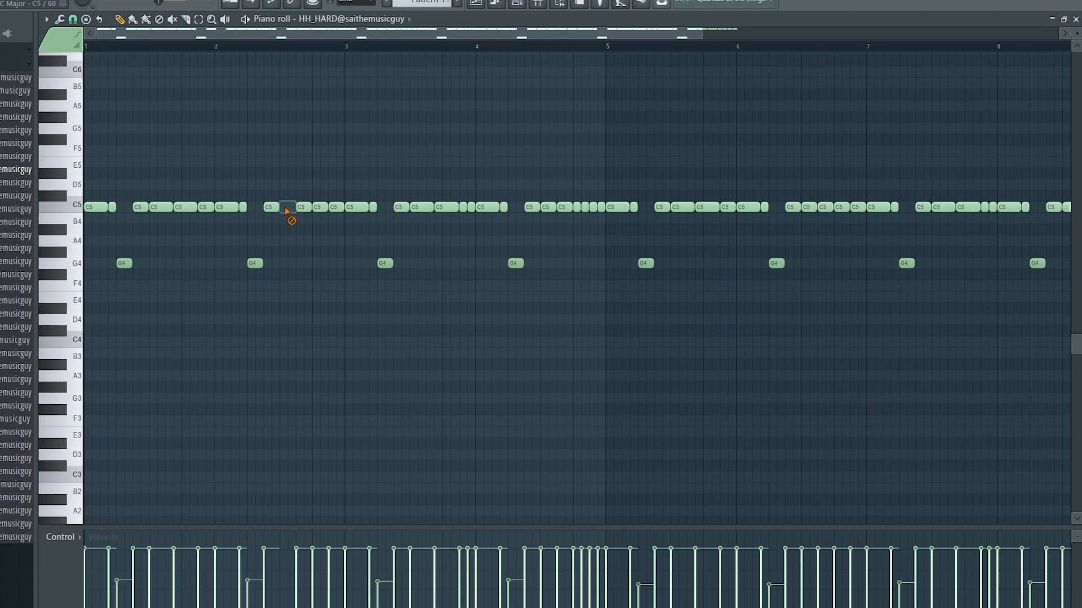
{"action": "scroll", "coordinate": [764, 163], "scroll_direction": "down", "scroll_amount": 2}
{"action": "left_click_drag", "start_coordinate": [814, 47], "coordinate": [453, 88]}
{"action": "key", "text": "Delete"}
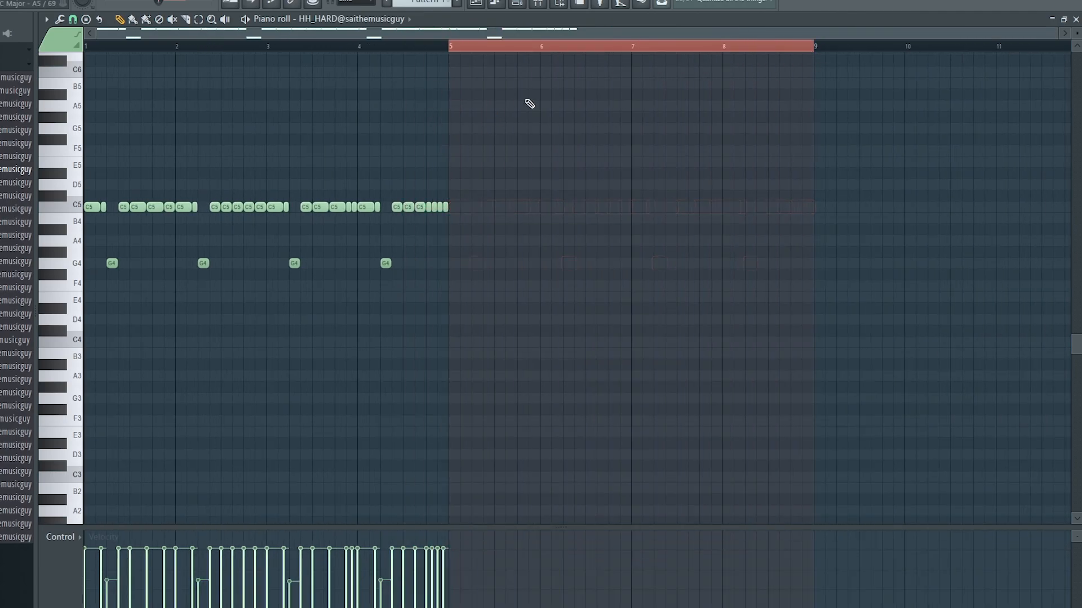
{"action": "left_click", "coordinate": [610, 52], "text": "ctrl"}
- Fill the SNR_DRILLA channel every 16 steps over a sequence length of 64, rotated so the first hit lands on step 9
{"action": "left_click", "coordinate": [517, 4]}
{"action": "right_click", "coordinate": [201, 220]}
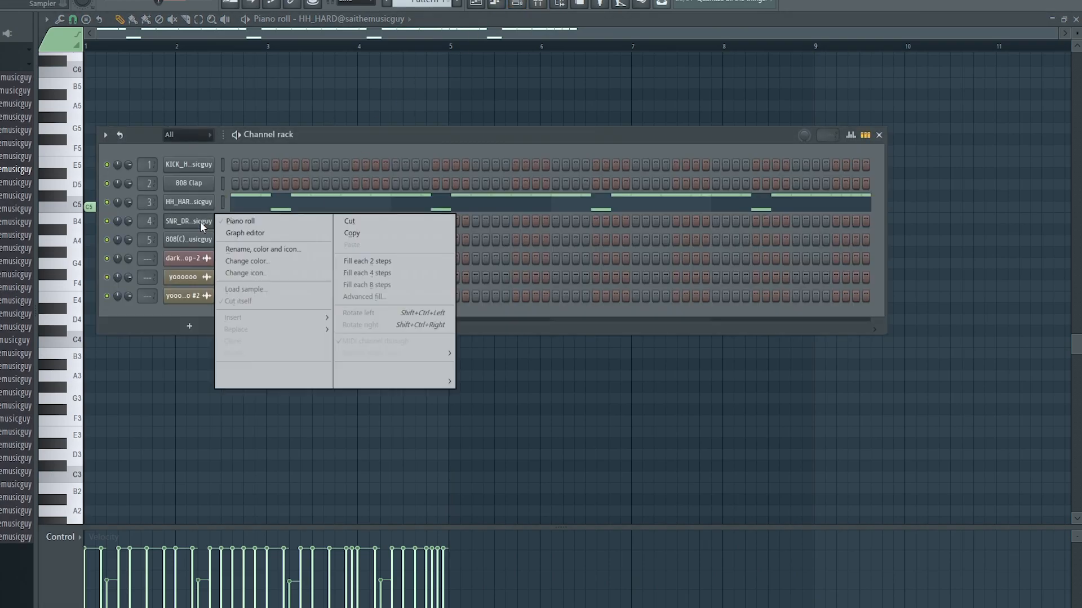
{"action": "left_click", "coordinate": [367, 298]}
{"action": "mouse_move", "coordinate": [546, 406]}
{"action": "left_mouse_down"}
{"action": "mouse_move", "coordinate": [546, 372]}
{"action": "mouse_move", "coordinate": [542, 405]}
{"action": "left_mouse_up"}
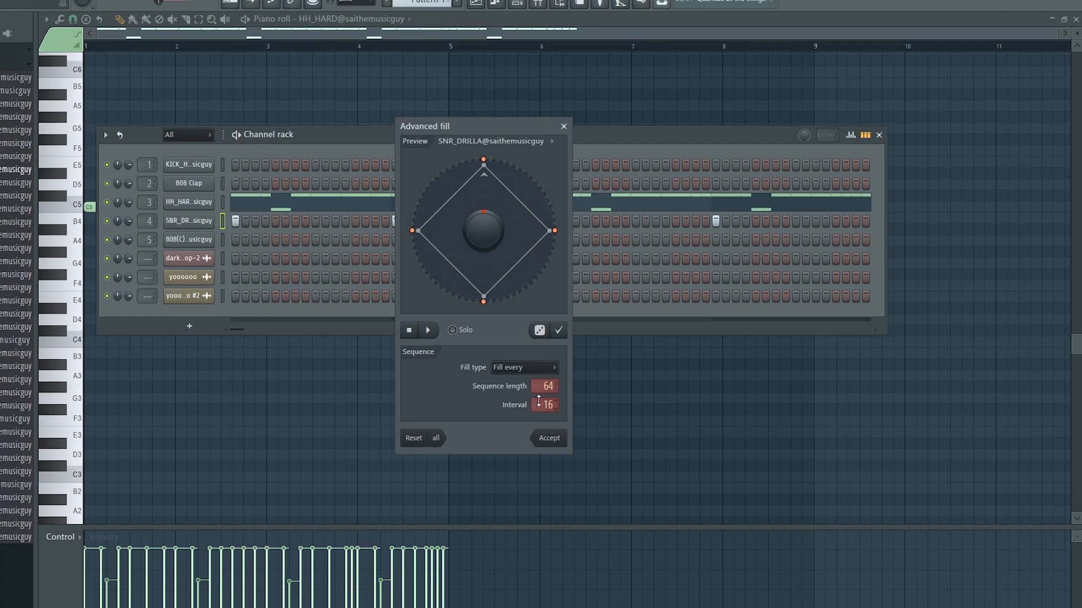
{"action": "left_click_drag", "start_coordinate": [484, 231], "coordinate": [484, 253]}
{"action": "left_click", "coordinate": [542, 442]}
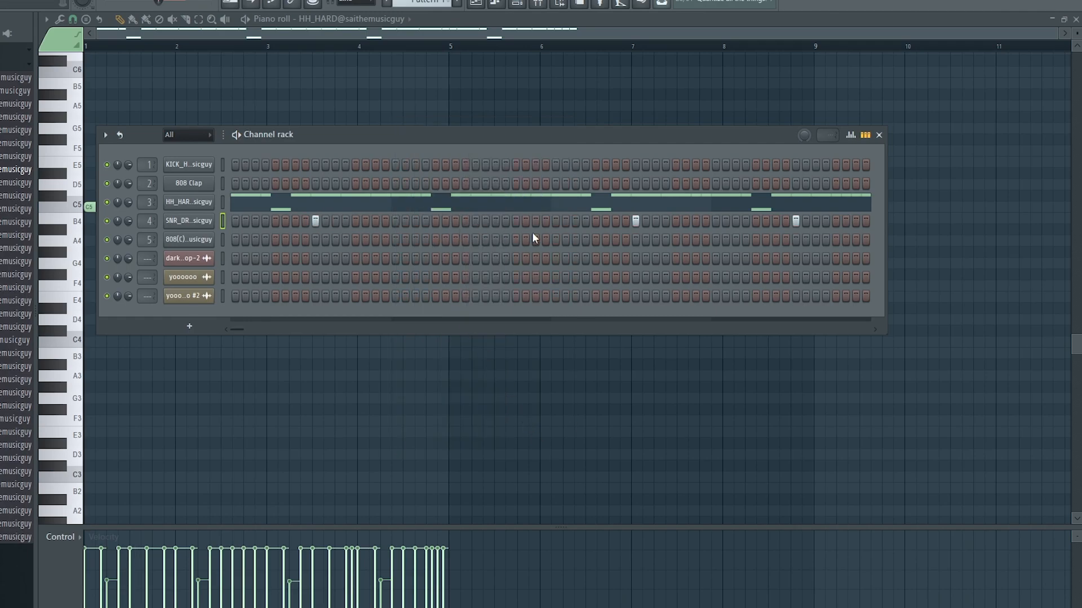
- Move the second and fourth snare hits four steps later, to steps 29 and 61, and play the result
{"action": "left_click", "coordinate": [514, 219]}
{"action": "key", "text": "space"}
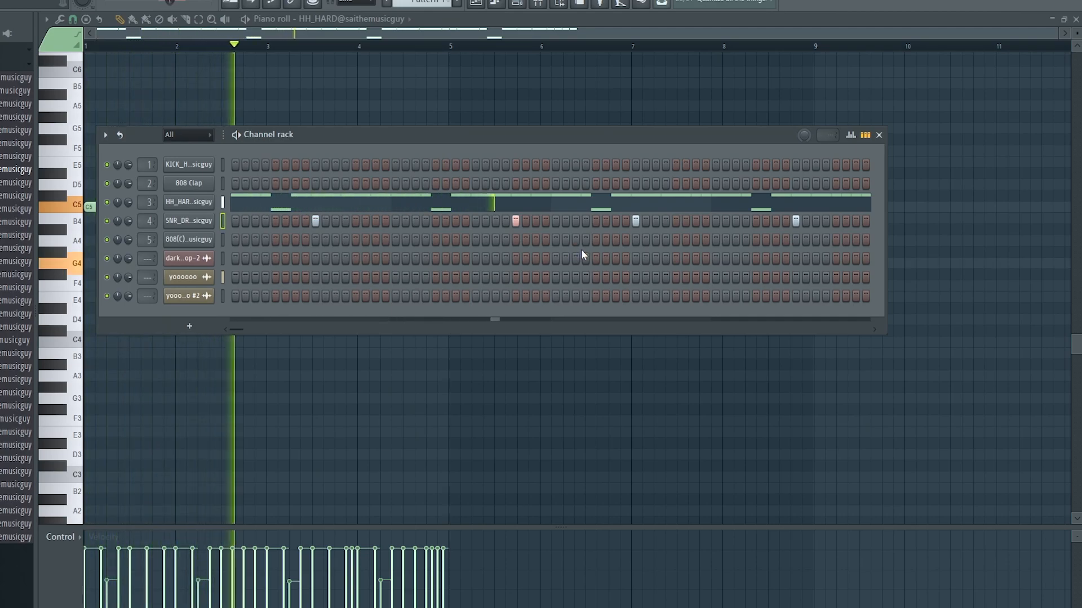
{"action": "key", "text": "space"}
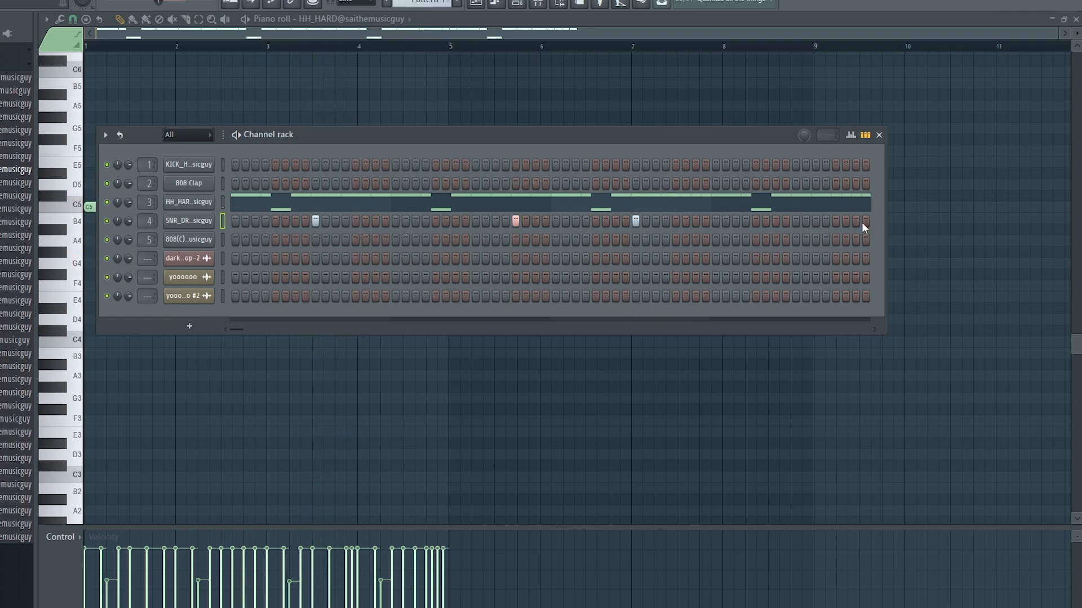
{"action": "scroll", "coordinate": [16, 321], "scroll_direction": "up", "scroll_amount": 6}
{"action": "left_click", "coordinate": [12, 300]}
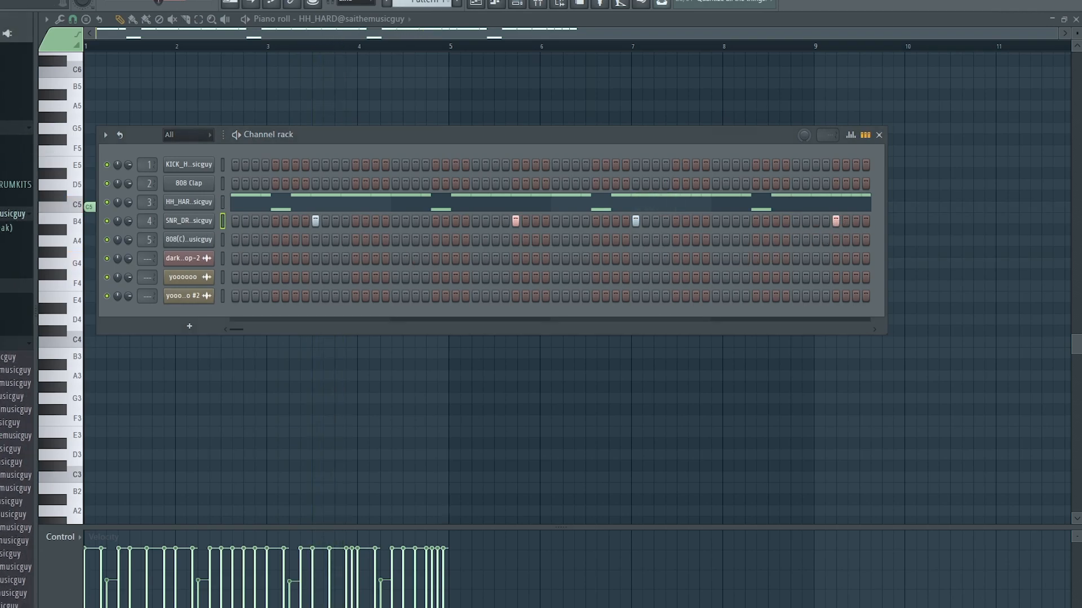
{"action": "left_click", "coordinate": [11, 343]}
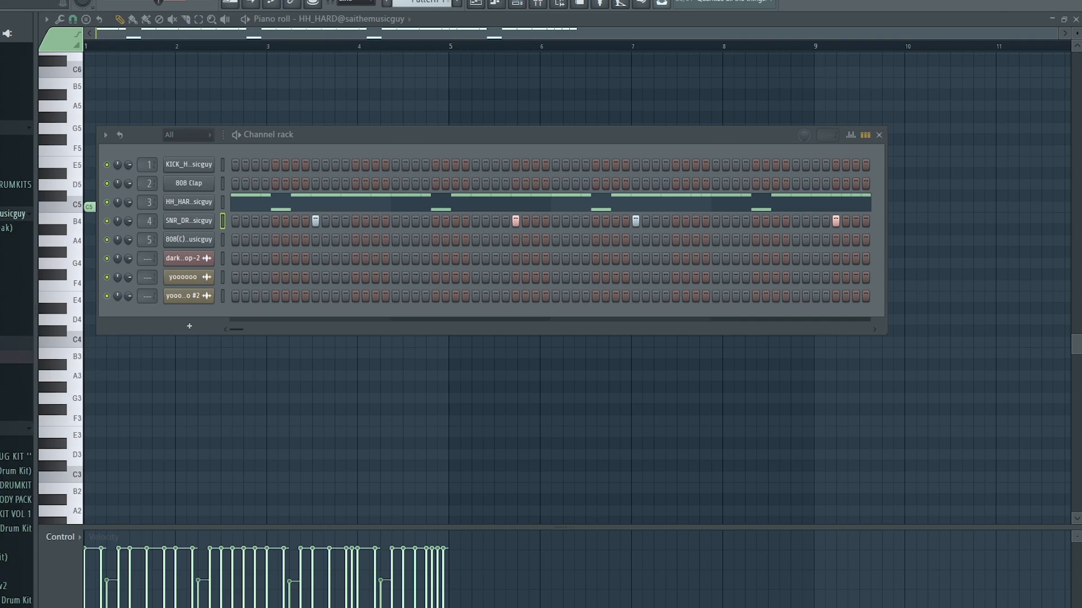
{"action": "left_click", "coordinate": [12, 228]}
{"action": "left_click", "coordinate": [11, 157]}
{"action": "left_click", "coordinate": [480, 4]}
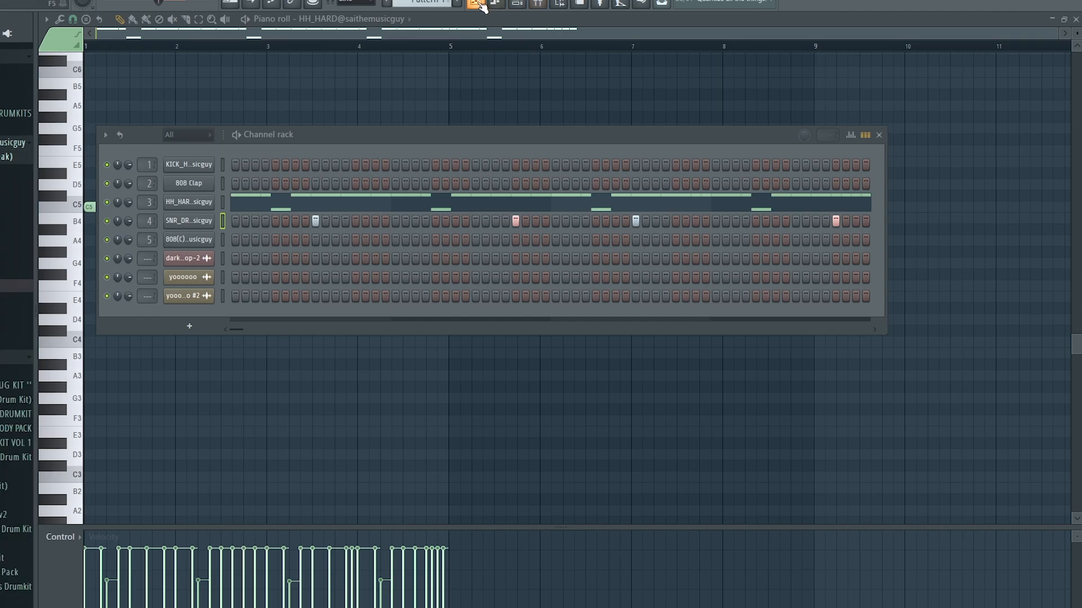
- Write a four-bar 808(C)_EBONY bassline of F5, C5 and C6 notes with slide notes on F7 and F6, and play it back
{"action": "right_click", "coordinate": [212, 241]}
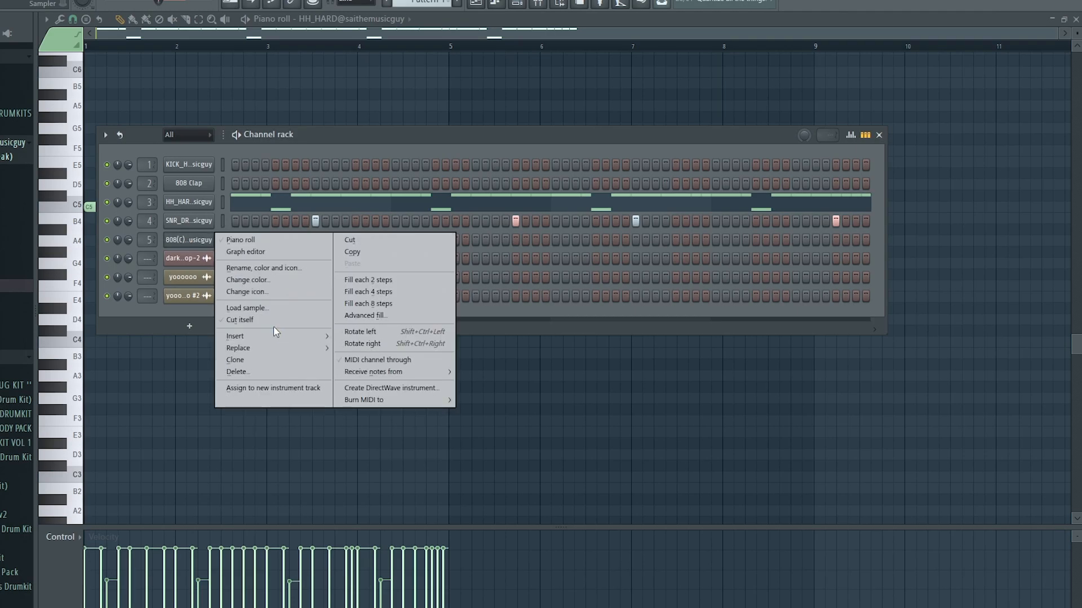
{"action": "left_click", "coordinate": [189, 241]}
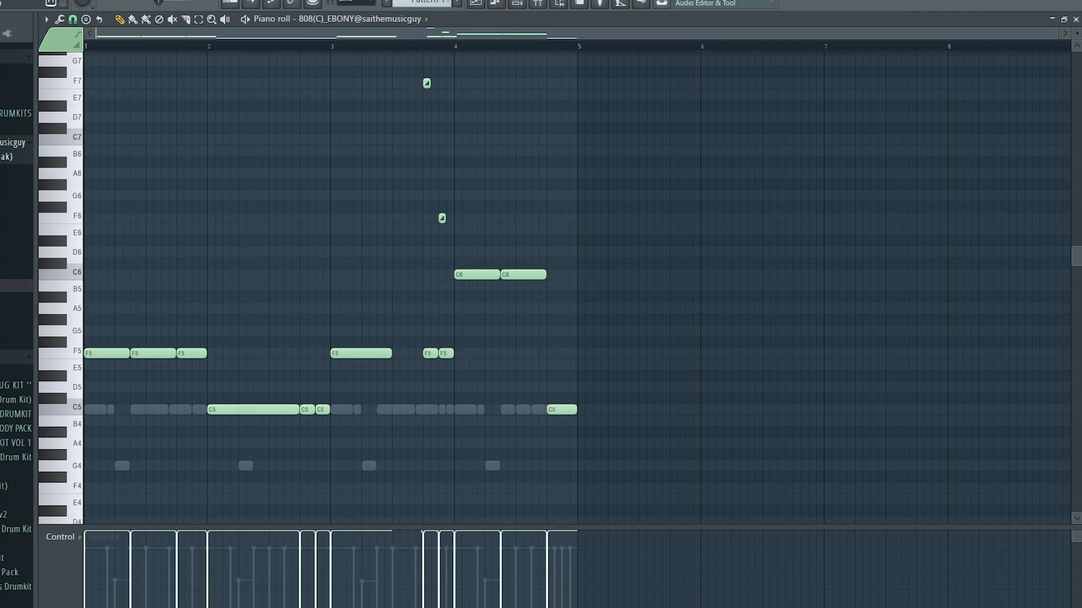
{"action": "key", "text": "space"}
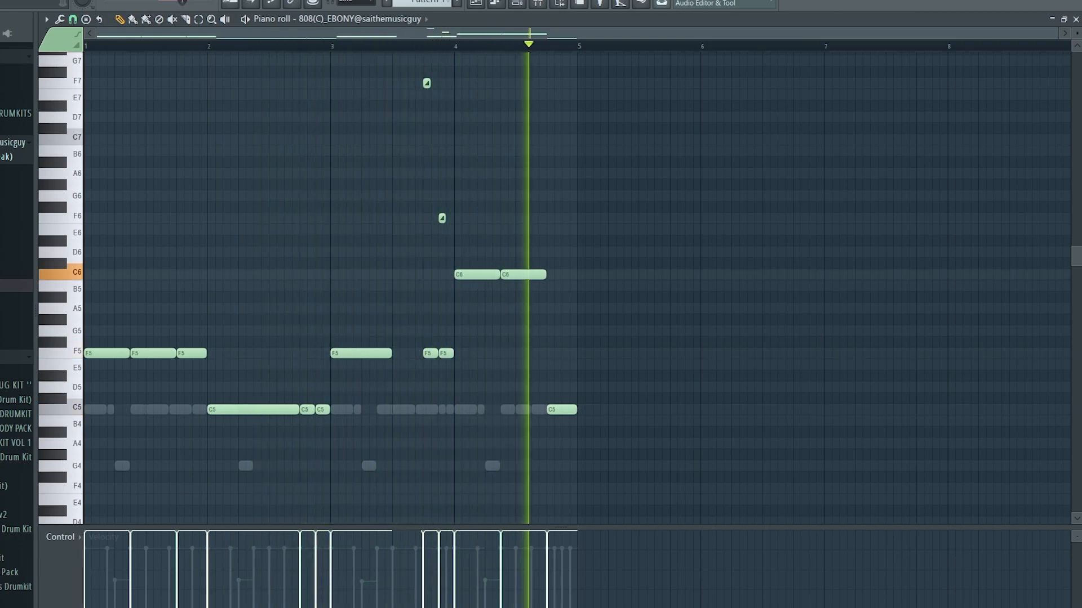
{"action": "key", "text": "space"}
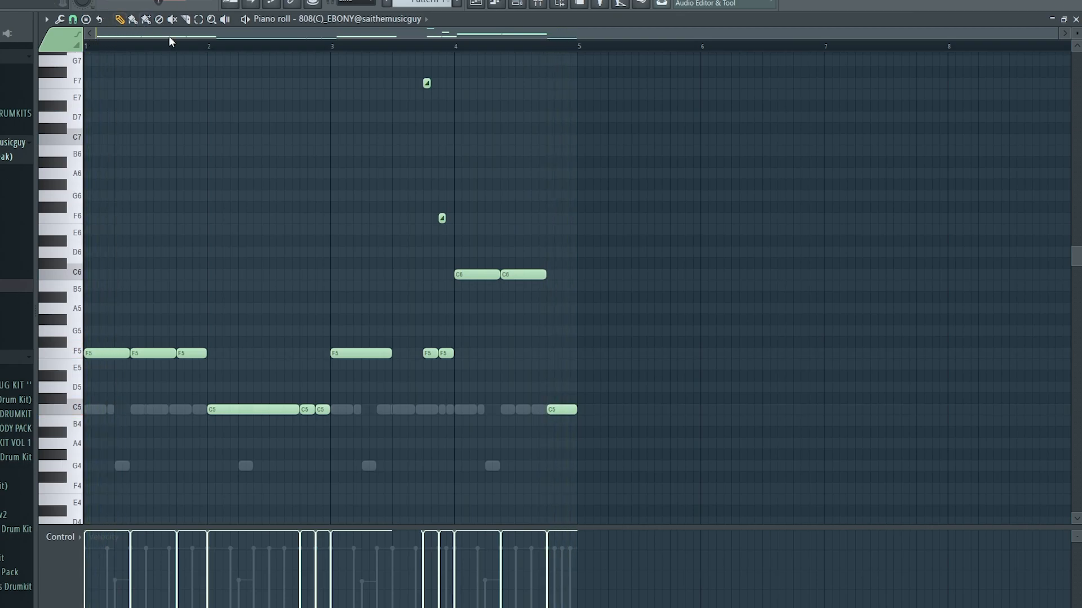
{"action": "left_click", "coordinate": [515, 2]}
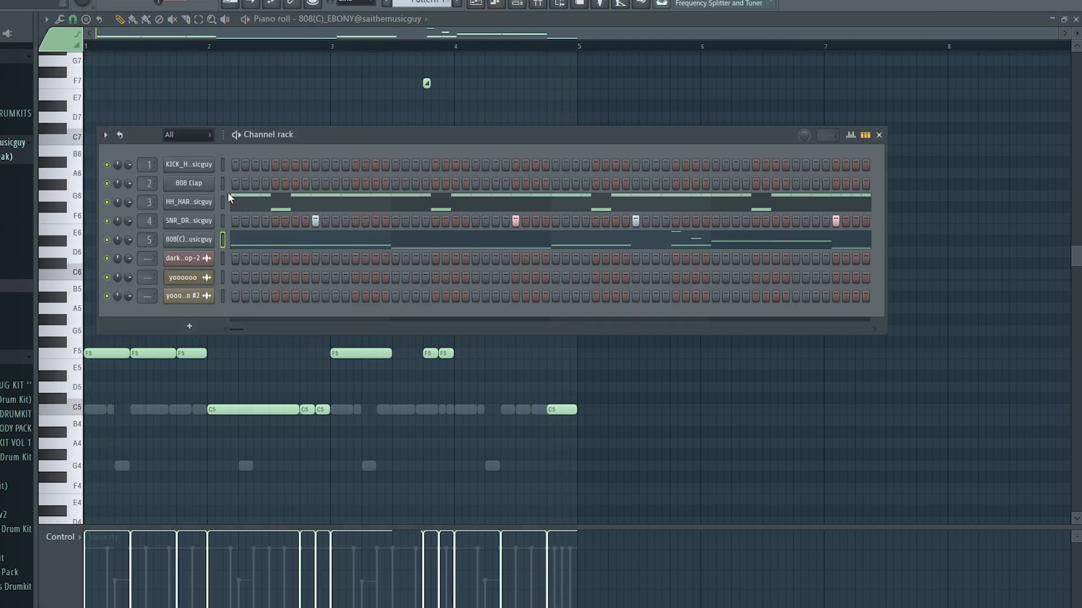
- Copy the 808(C)_EBONY channel's notes and paste them into the KICK_HARD channel
{"action": "right_click", "coordinate": [189, 238]}
{"action": "left_click", "coordinate": [348, 251]}
{"action": "right_click", "coordinate": [184, 166]}
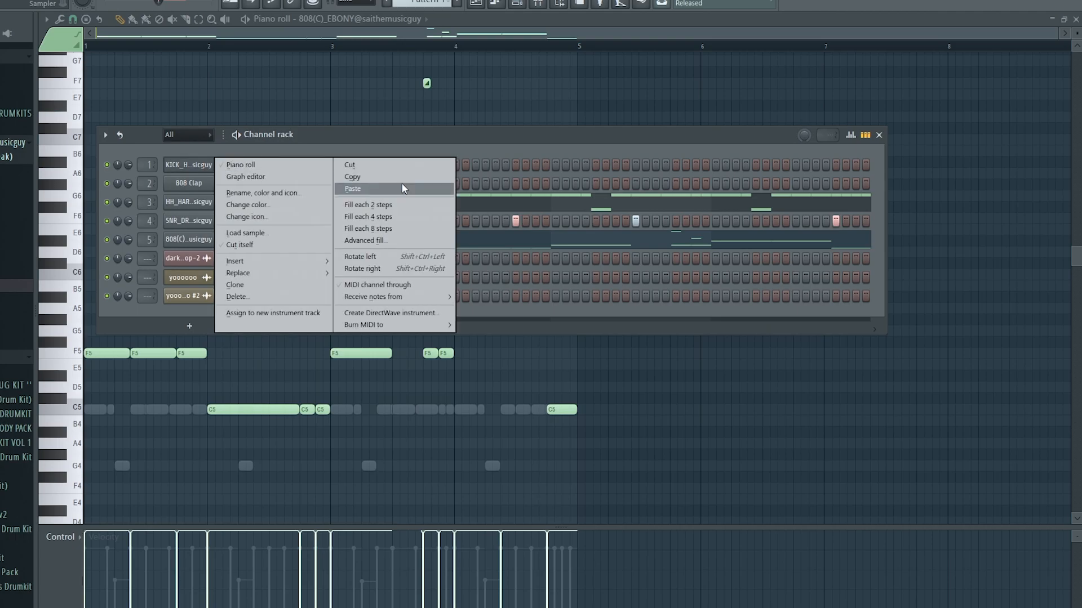
{"action": "left_click", "coordinate": [393, 187]}
- Turn the pasted kick notes into short hits all on C5 and remove the loop marker at bar 5
{"action": "left_click", "coordinate": [328, 168]}
{"action": "key", "text": "shift+d"}
{"action": "key", "text": "alt+k"}
{"action": "key", "text": "Return"}
{"action": "right_click", "coordinate": [582, 56]}
{"action": "left_click", "coordinate": [622, 76]}
{"action": "left_click", "coordinate": [524, 3]}
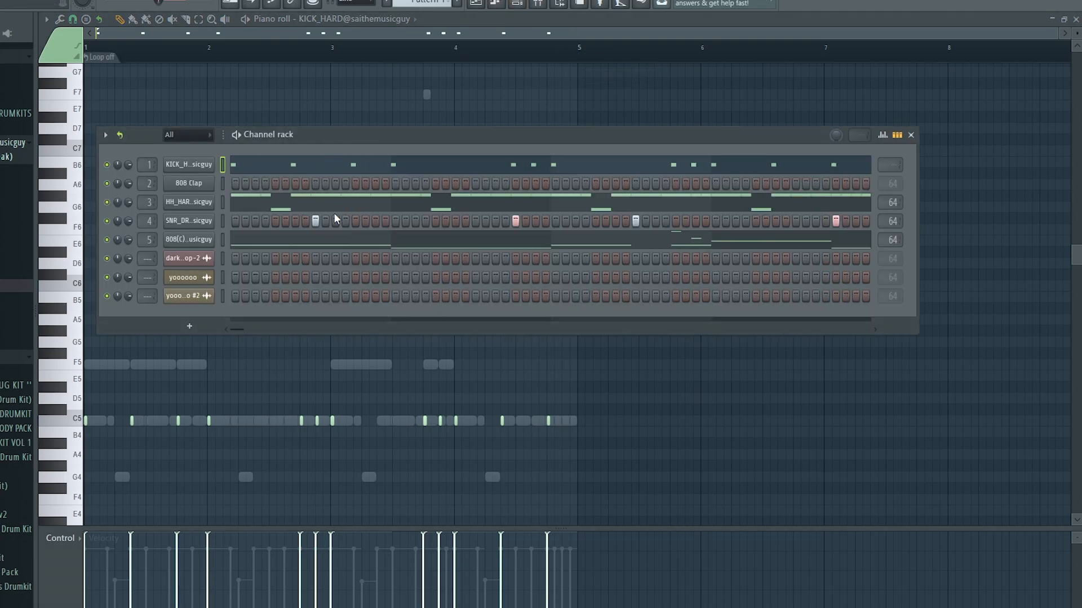
- Sidechain the kick's mixer track, Insert 1, to the 808(C)_EBONY track, Insert 5
{"action": "left_click", "coordinate": [538, 5]}
{"action": "left_click", "coordinate": [125, 114]}
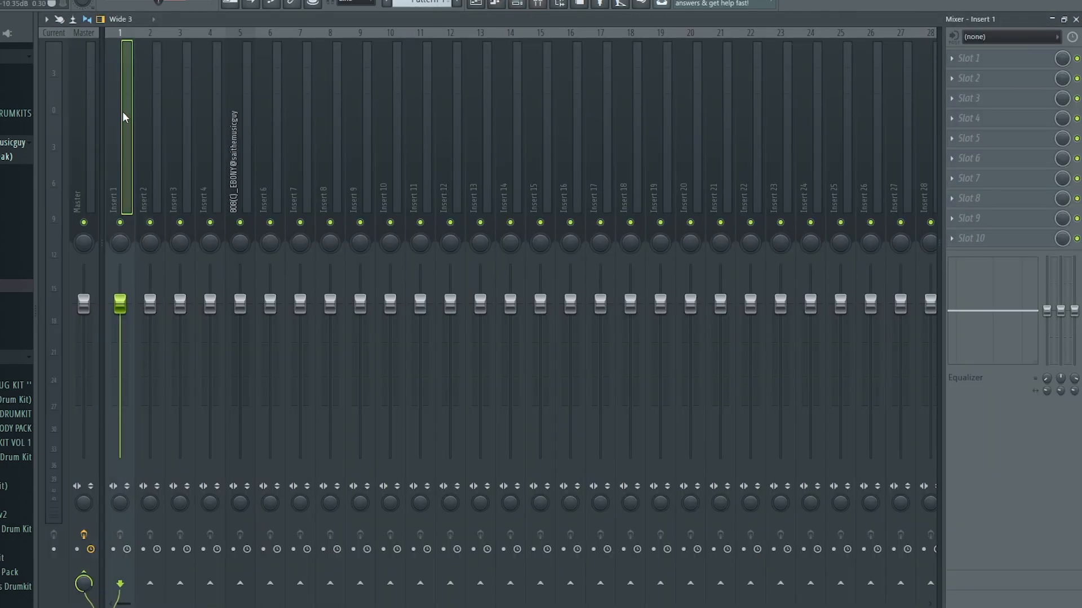
{"action": "right_click", "coordinate": [240, 572]}
{"action": "left_click", "coordinate": [111, 141]}
{"action": "right_click", "coordinate": [249, 582]}
{"action": "left_click", "coordinate": [338, 581]}
{"action": "left_click", "coordinate": [231, 194]}
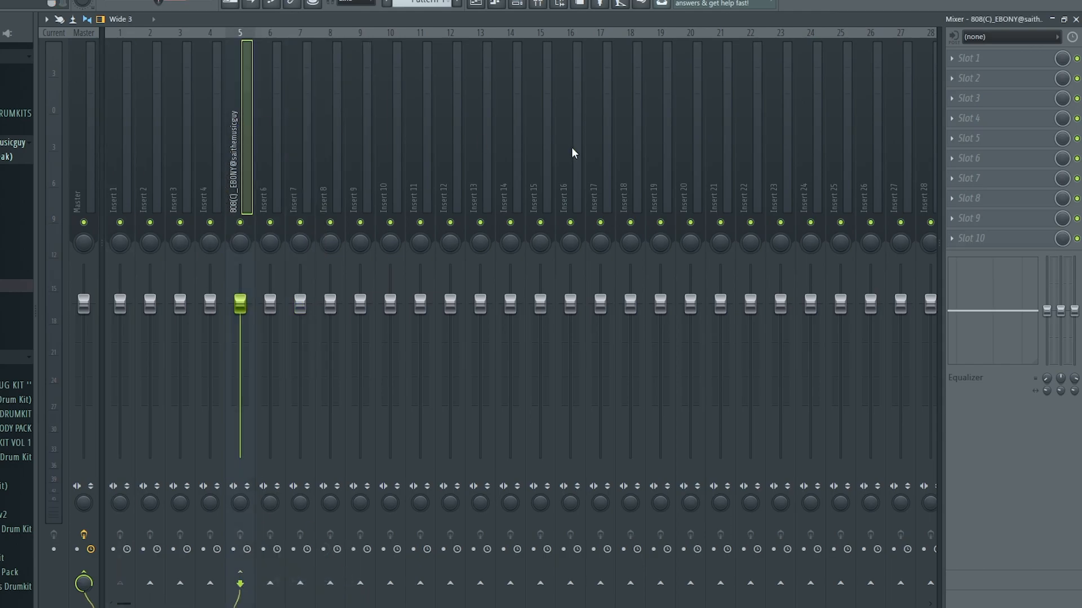
- Add Fruity Limiter to slot 6 of the 808 track, set COMP mode with sidechain 1, lower the threshold, raise the knee and play it
{"action": "left_click", "coordinate": [985, 163]}
{"action": "left_click", "coordinate": [761, 256]}
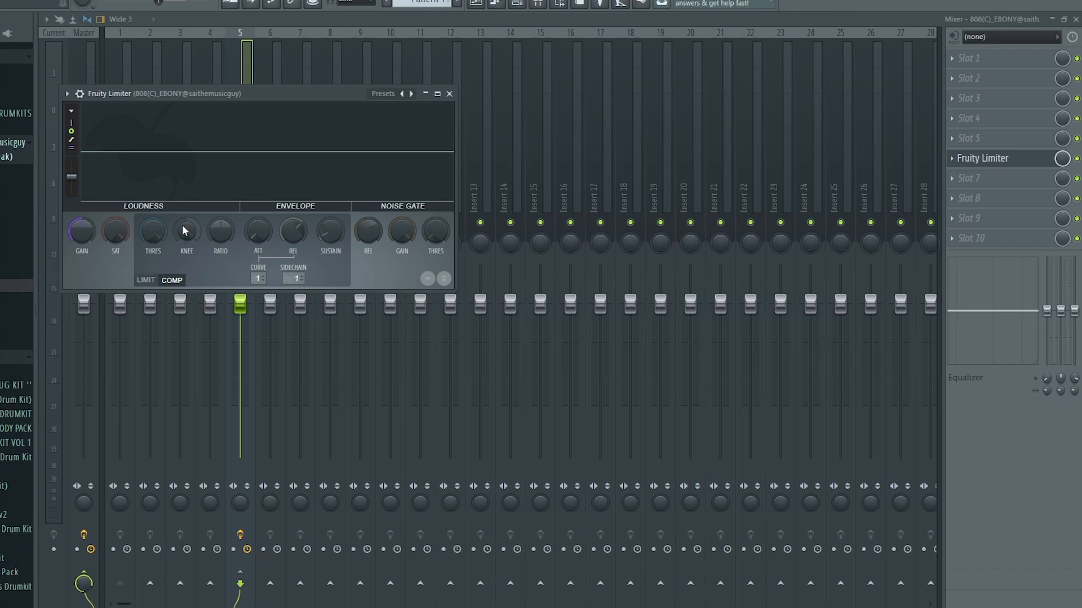
{"action": "left_click_drag", "start_coordinate": [148, 230], "coordinate": [148, 299]}
{"action": "key", "text": "space"}
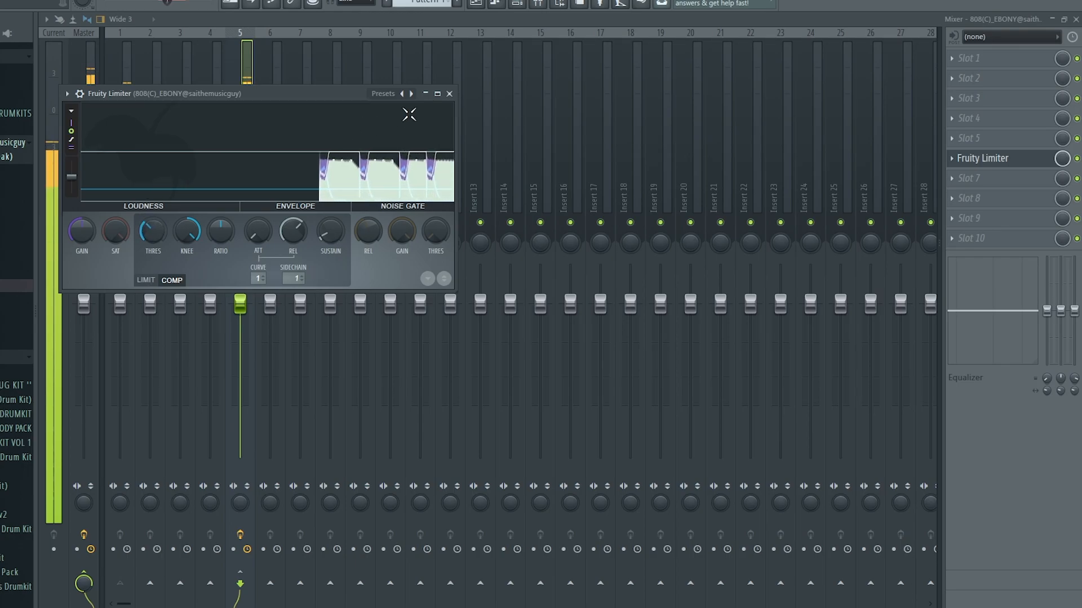
{"action": "left_click", "coordinate": [449, 93]}
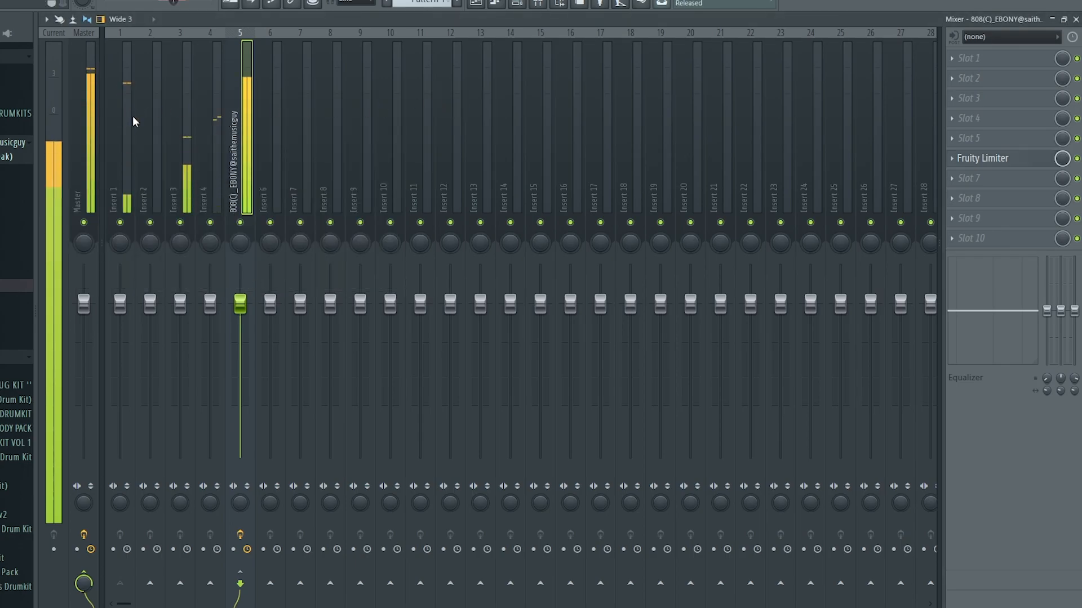
{"action": "key", "text": "space"}
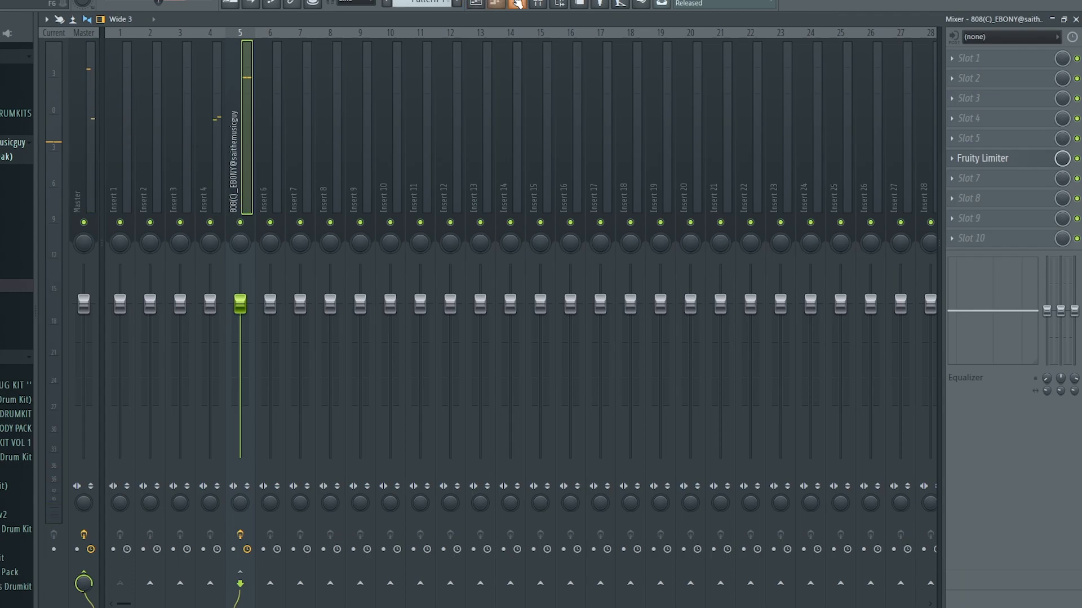
- Add the PRC_DRILL SHAKE sample from the drum kit as a channel between the snare and the 808, and start playback
{"action": "left_click", "coordinate": [516, 3]}
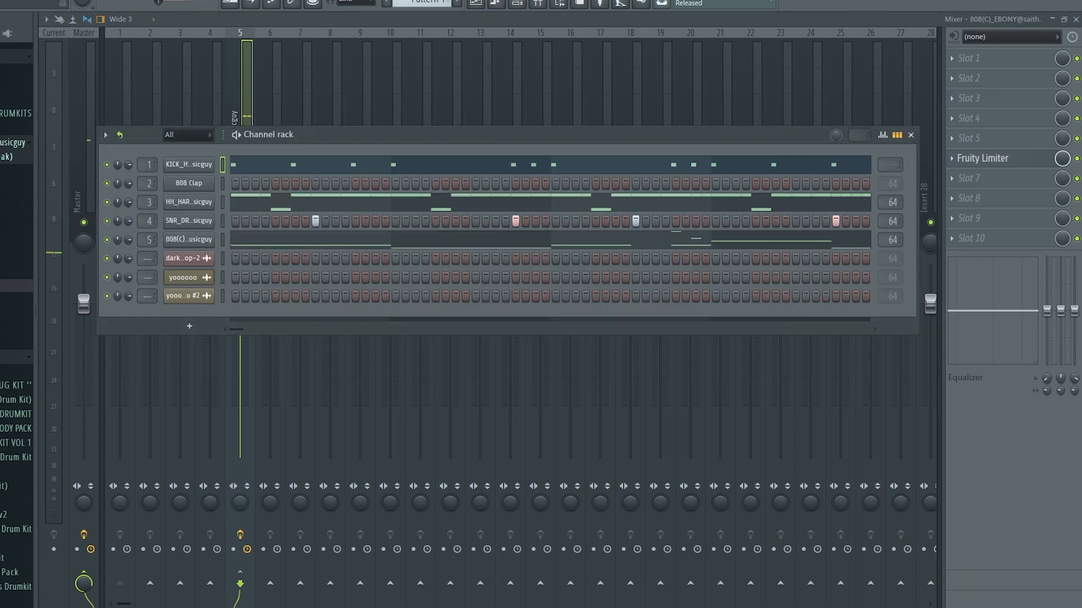
{"action": "scroll", "coordinate": [17, 315], "scroll_direction": "up", "scroll_amount": 4}
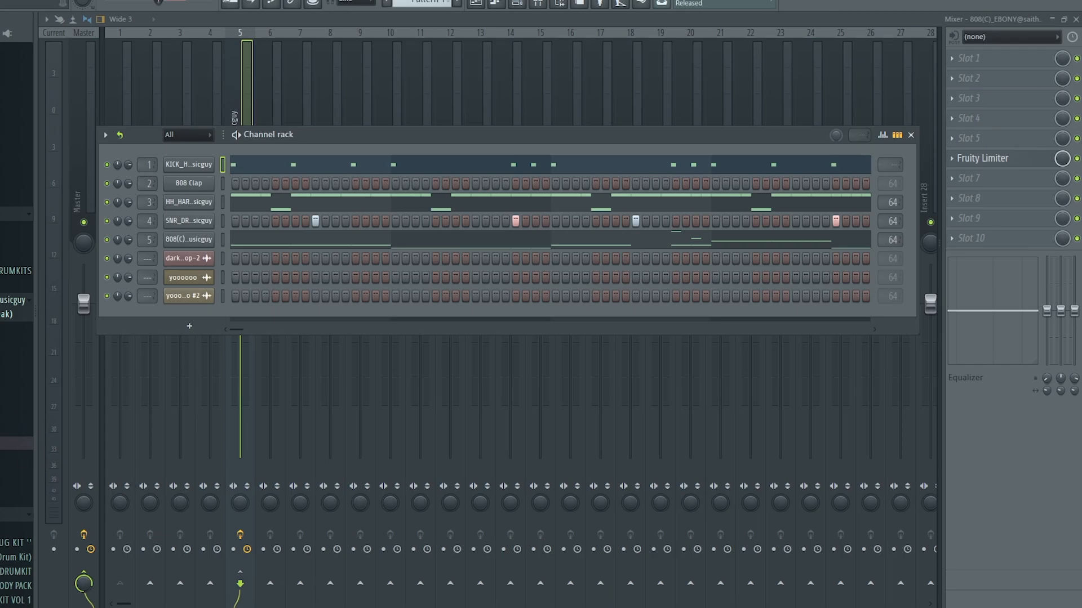
{"action": "left_click", "coordinate": [17, 401]}
{"action": "scroll", "coordinate": [17, 392], "scroll_direction": "up", "scroll_amount": 4}
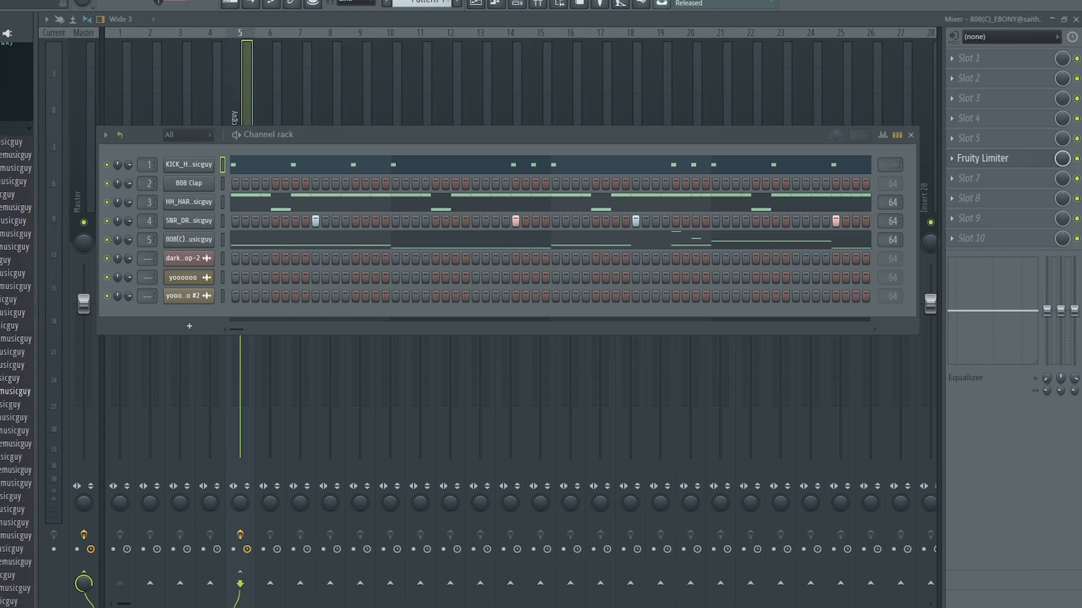
{"action": "left_click_drag", "start_coordinate": [14, 444], "coordinate": [194, 231]}
{"action": "key", "text": "space"}
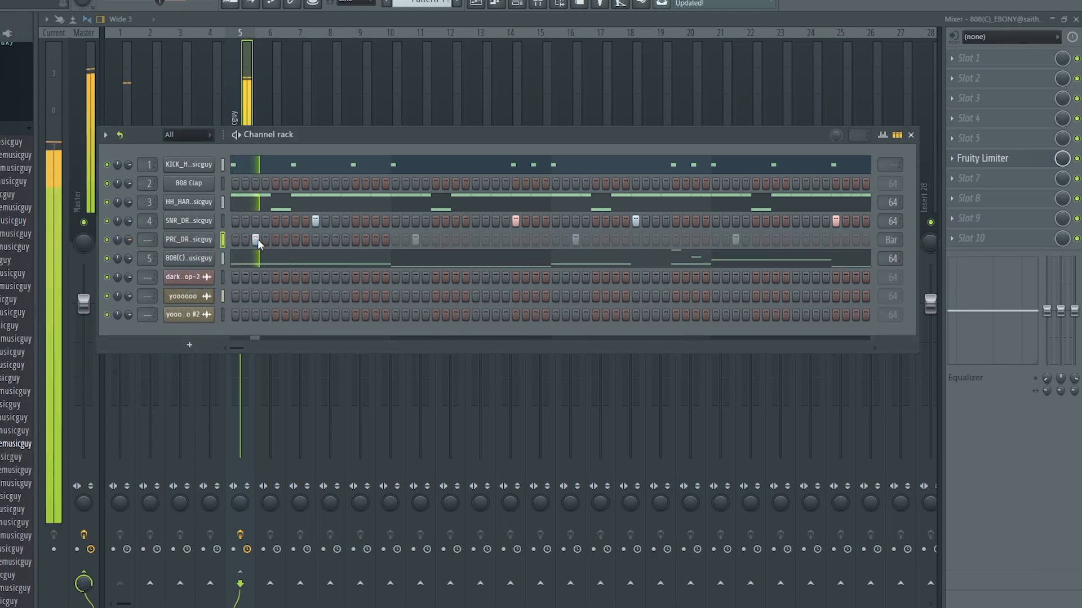
- Place PRC_DRILL SHAKE hits on steps 3, 7, 19, 23 and 27 while the pattern plays
{"action": "left_click", "coordinate": [285, 240]}
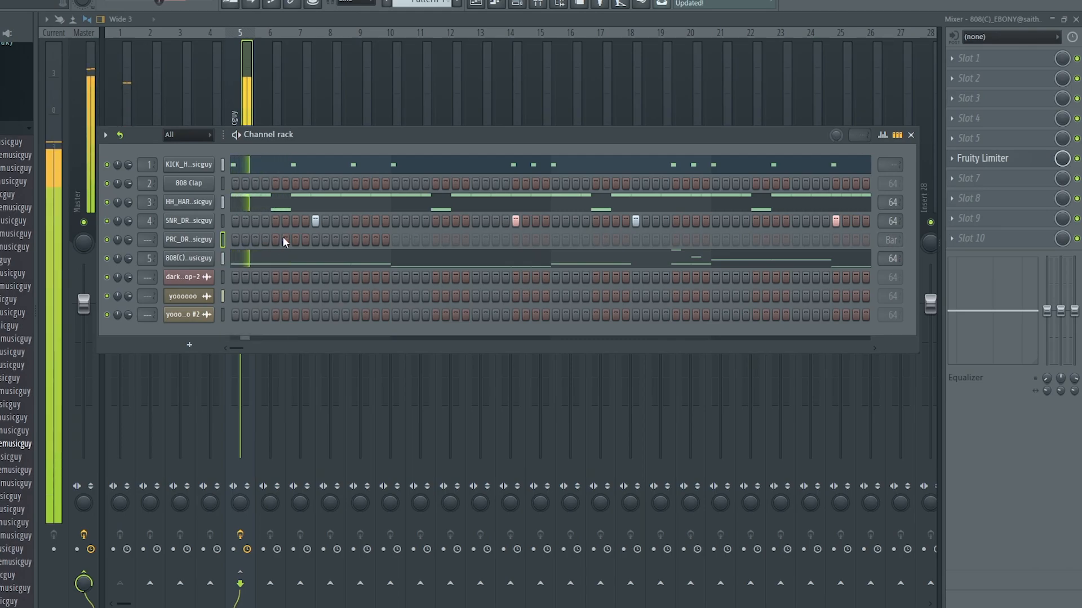
{"action": "left_click", "coordinate": [285, 240]}
{"action": "left_click", "coordinate": [255, 240]}
{"action": "left_click", "coordinate": [295, 240]}
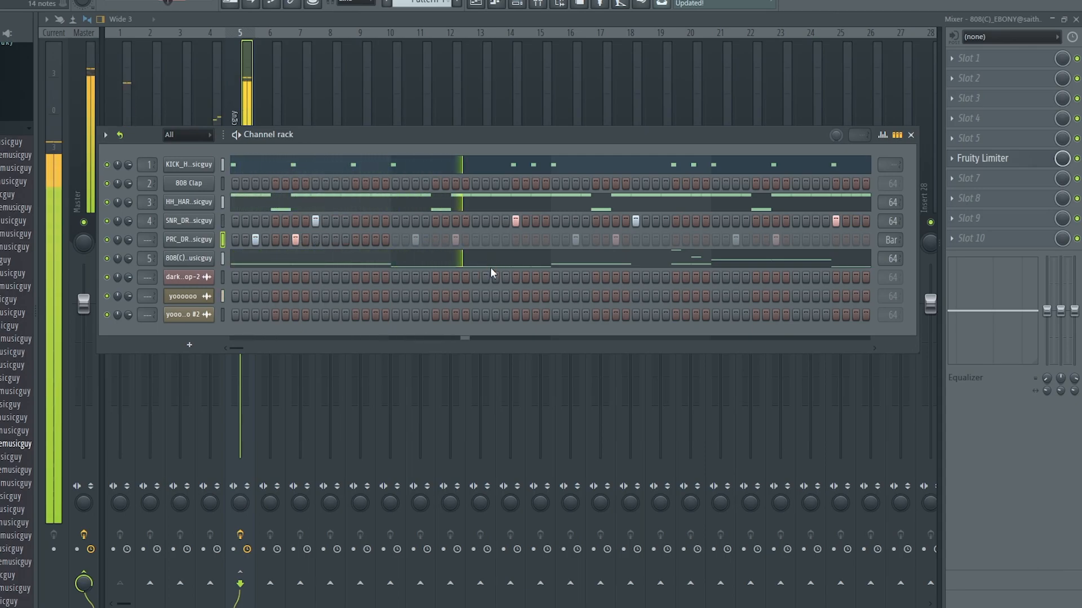
{"action": "left_click", "coordinate": [499, 237]}
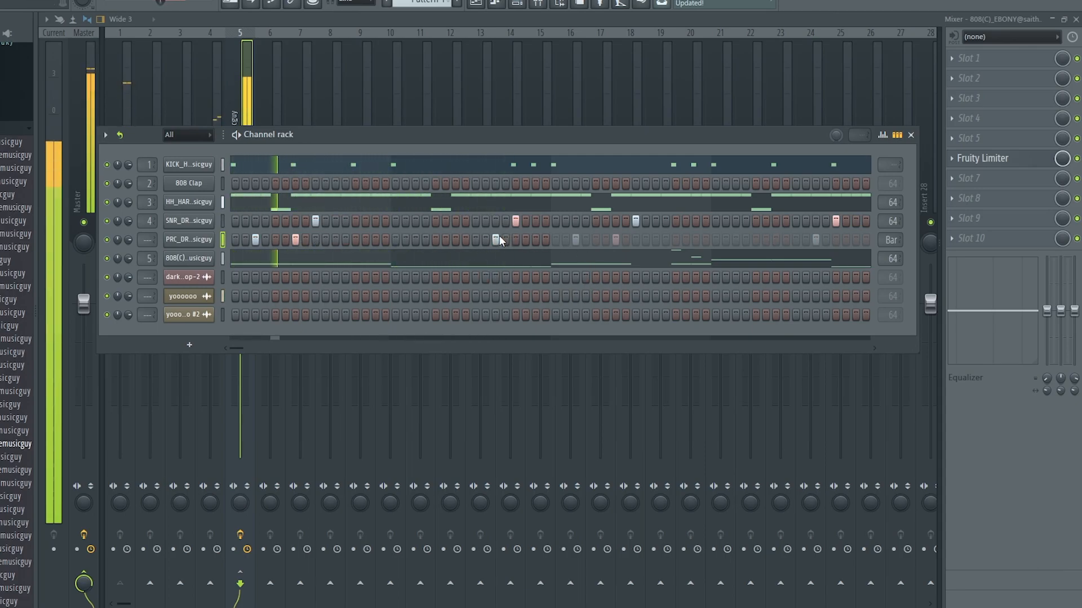
{"action": "left_click", "coordinate": [455, 240]}
{"action": "left_click", "coordinate": [454, 240]}
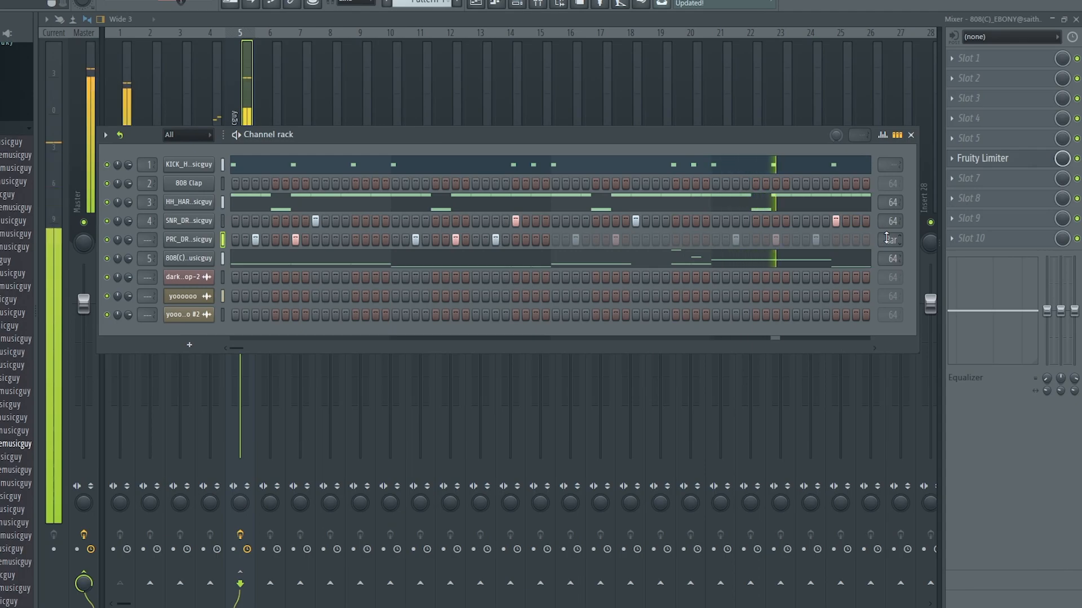
- Remove the loop marker at bar 3 from the PRC_DRILL SHAKE channel and duplicate its first two bars into bars 3 and 4
{"action": "right_click", "coordinate": [223, 238]}
{"action": "left_click", "coordinate": [231, 238]}
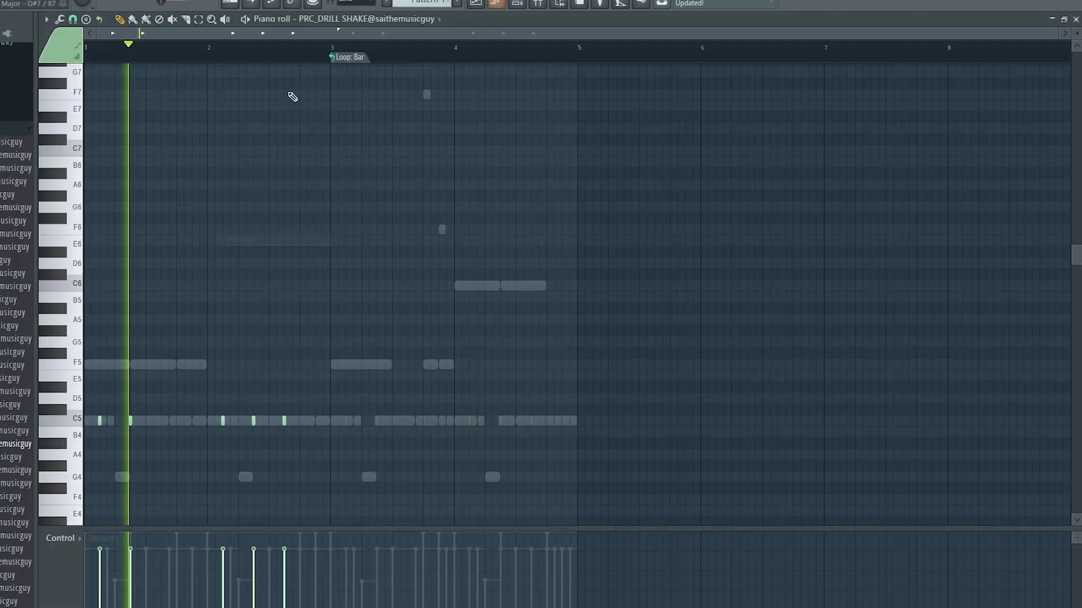
{"action": "left_click", "coordinate": [345, 56]}
{"action": "left_click", "coordinate": [371, 75]}
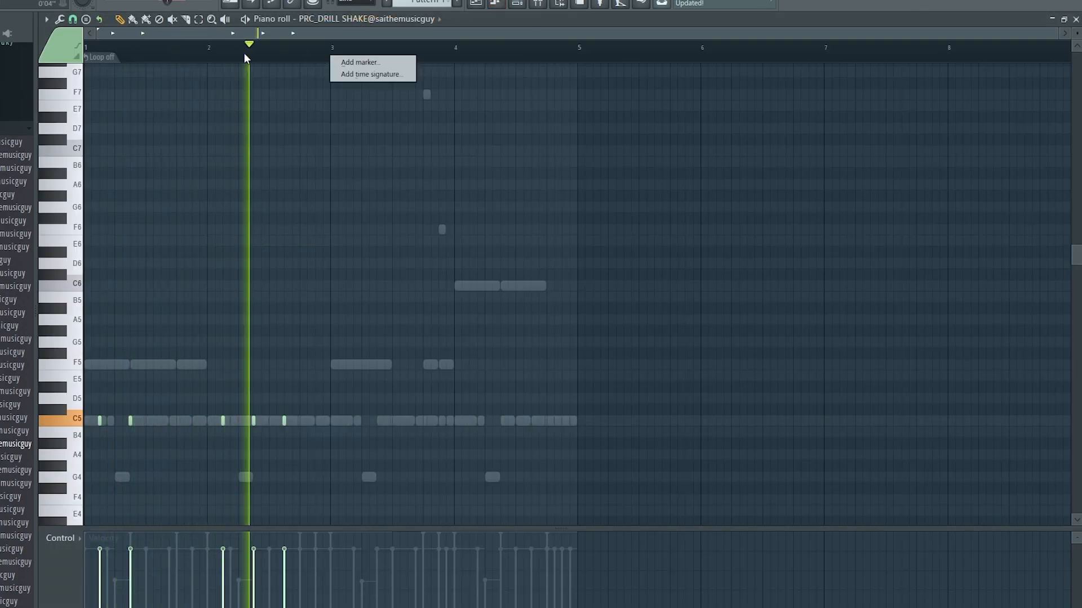
{"action": "left_click", "coordinate": [345, 54]}
{"action": "left_click_drag", "start_coordinate": [330, 53], "coordinate": [84, 53]}
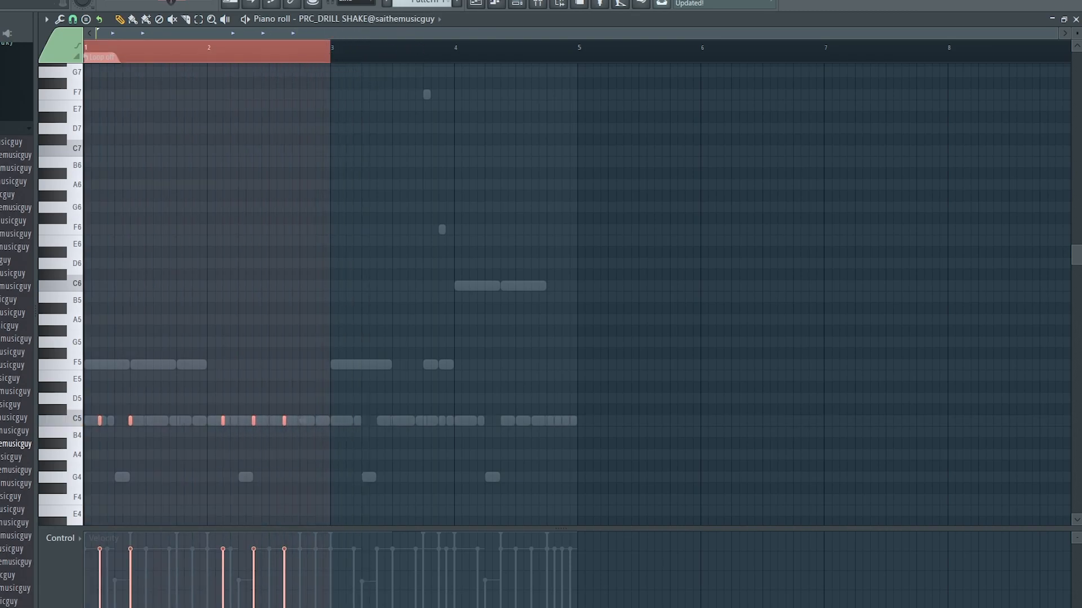
{"action": "key", "text": "ctrl+b"}
{"action": "left_click", "coordinate": [446, 49]}
- Browse the drum kit samples and add the OH_MOL open hat as a channel directly below the snare
{"action": "left_click", "coordinate": [518, 4]}
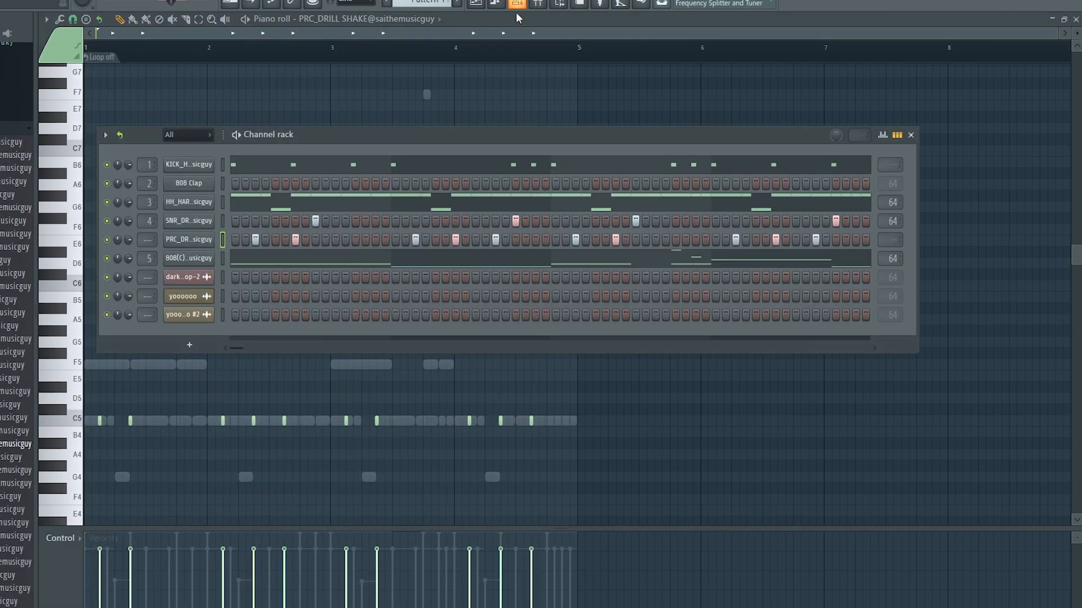
{"action": "scroll", "coordinate": [17, 315], "scroll_direction": "up", "scroll_amount": 4}
{"action": "scroll", "coordinate": [17, 338], "scroll_direction": "down", "scroll_amount": 8}
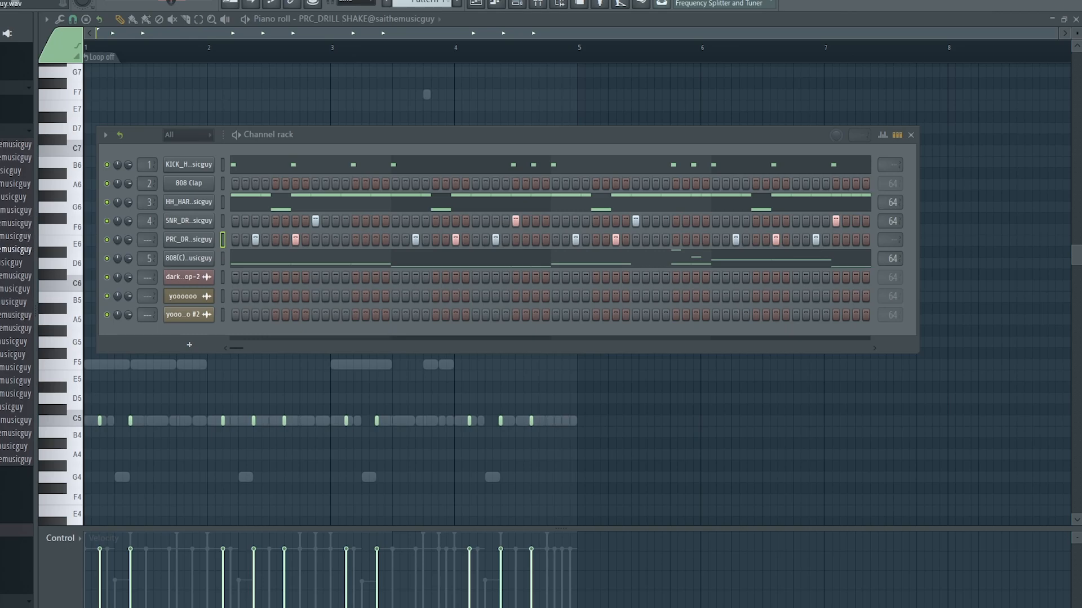
{"action": "left_click_drag", "start_coordinate": [191, 235], "coordinate": [191, 240]}
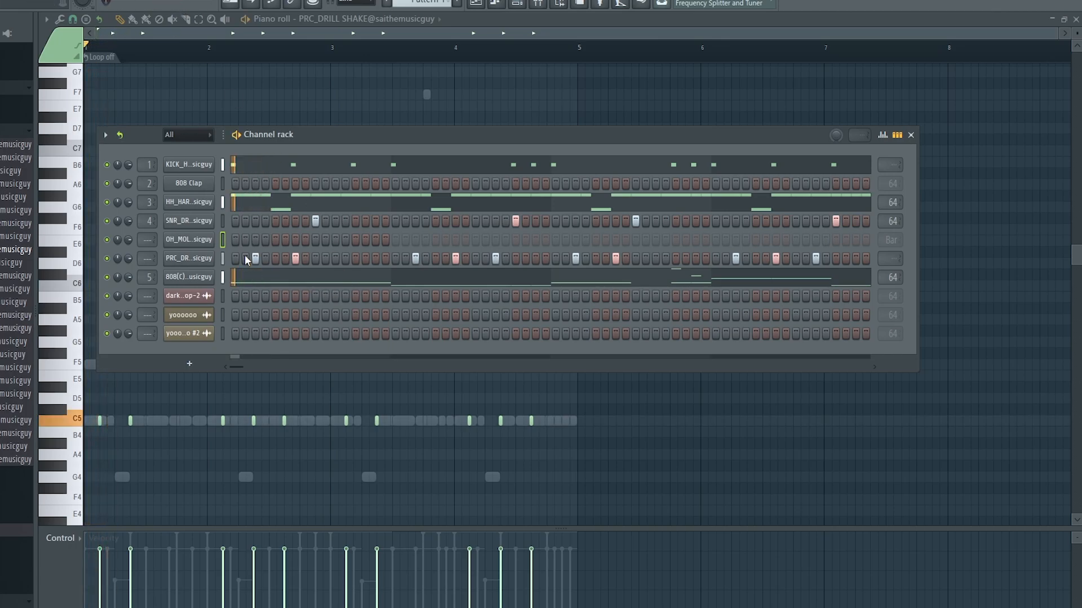
- Place open hat hits on steps 1, 33 and 63 of the OH_MOL channel and turn its looping off
{"action": "left_click", "coordinate": [234, 238]}
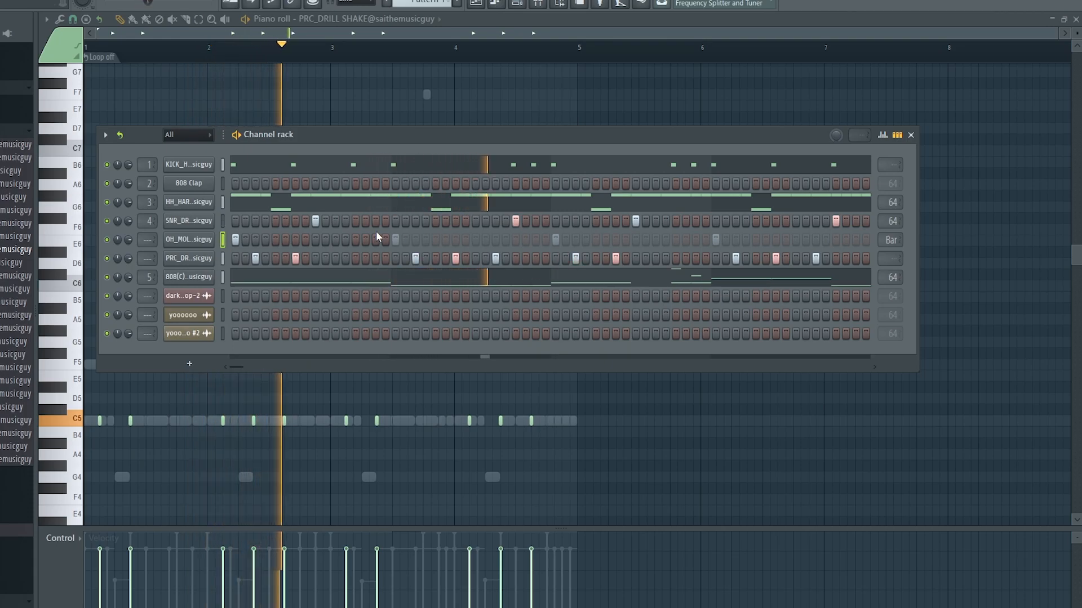
{"action": "left_click", "coordinate": [555, 240]}
{"action": "left_click", "coordinate": [898, 240]}
{"action": "left_click", "coordinate": [910, 256]}
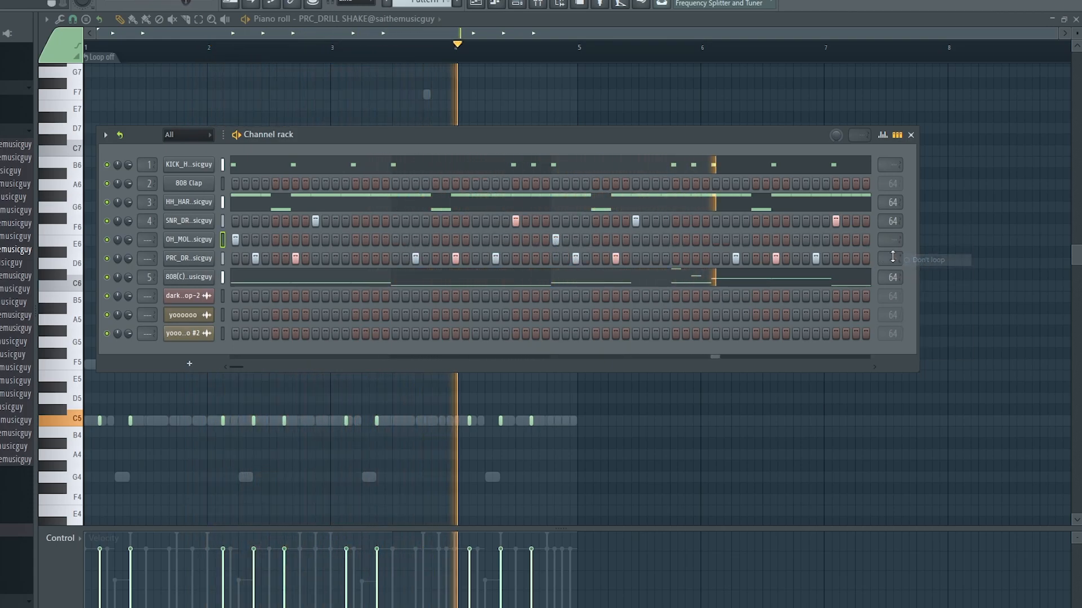
{"action": "left_click", "coordinate": [856, 240]}
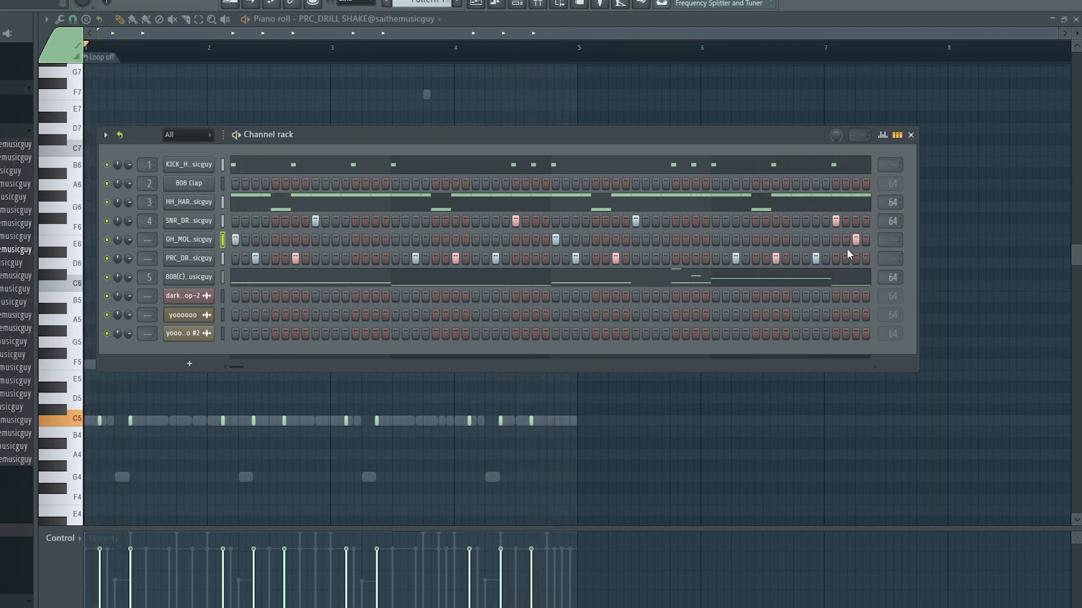
- Lower the note pitch of the last open hat hit on step 63 to A4 in the graph editor
{"action": "right_click", "coordinate": [163, 237]}
{"action": "left_click", "coordinate": [186, 253]}
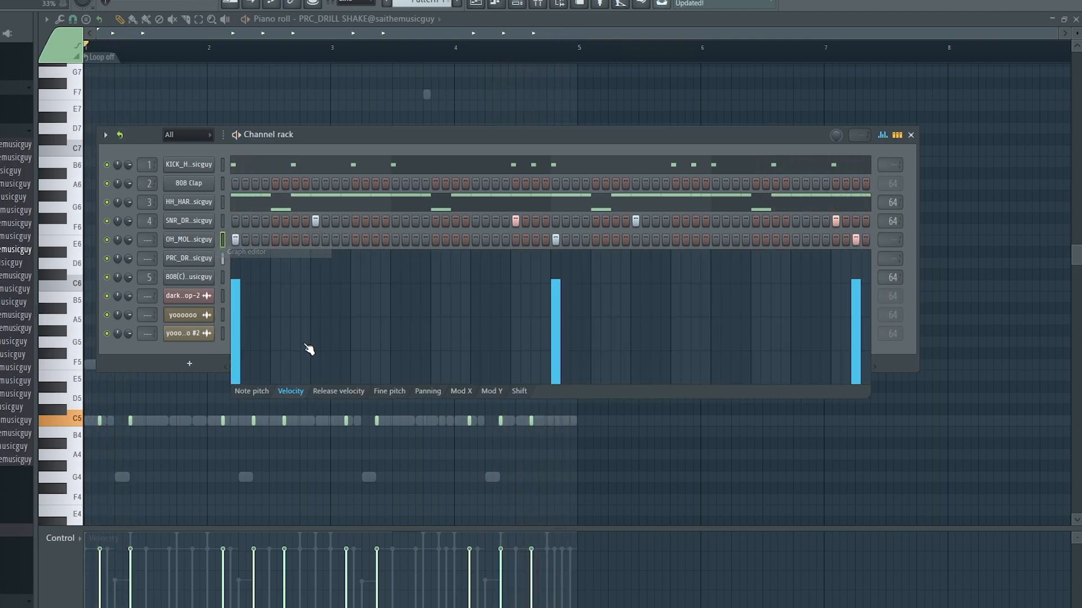
{"action": "left_click", "coordinate": [252, 392]}
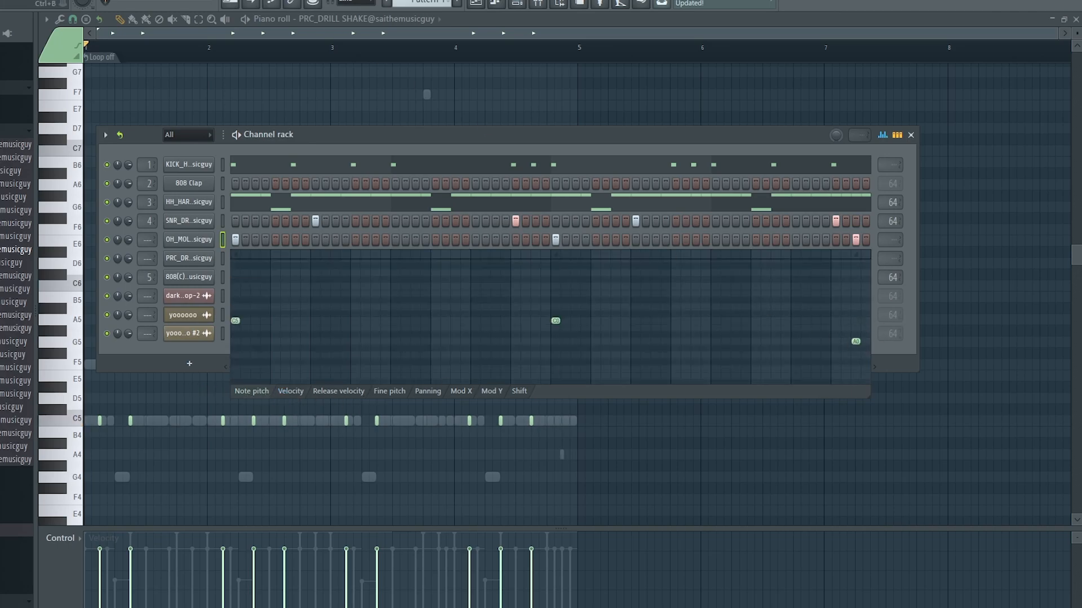
- Play the drum pattern with the melody from bar 9 to bar 13 of the playlist to check the balance
{"action": "key", "text": "F5"}
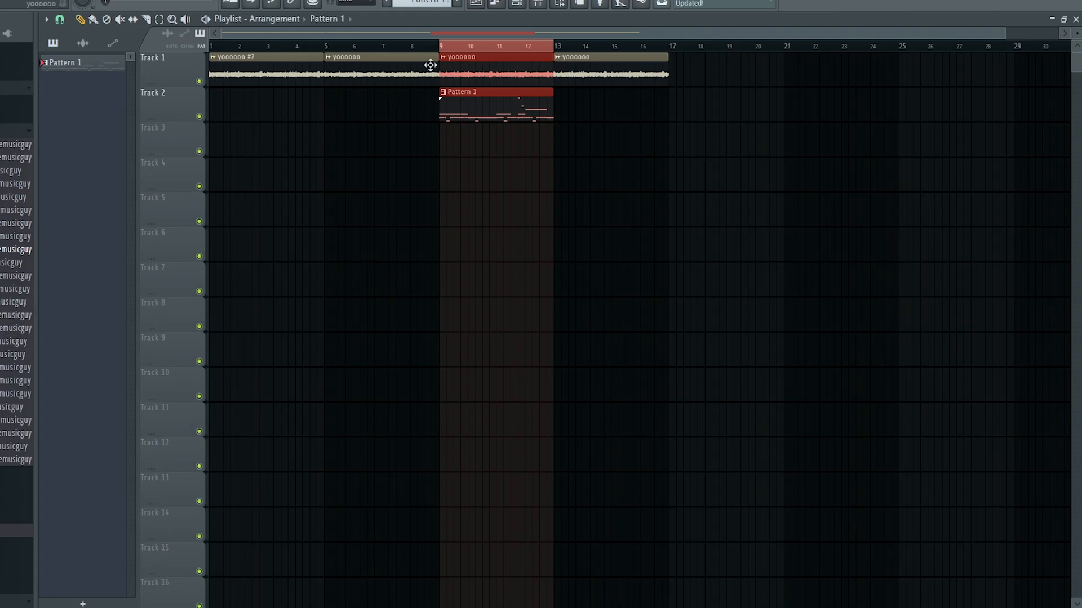
{"action": "key", "text": "space"}
{"action": "left_click", "coordinate": [516, 3]}
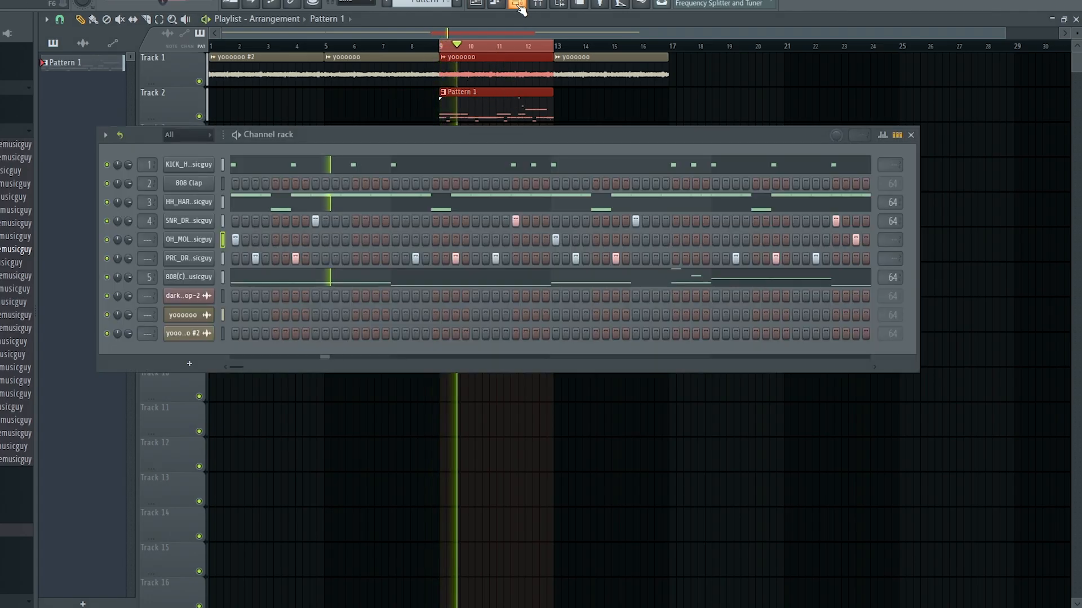
{"action": "right_click", "coordinate": [129, 220]}
{"action": "left_click", "coordinate": [136, 224]}
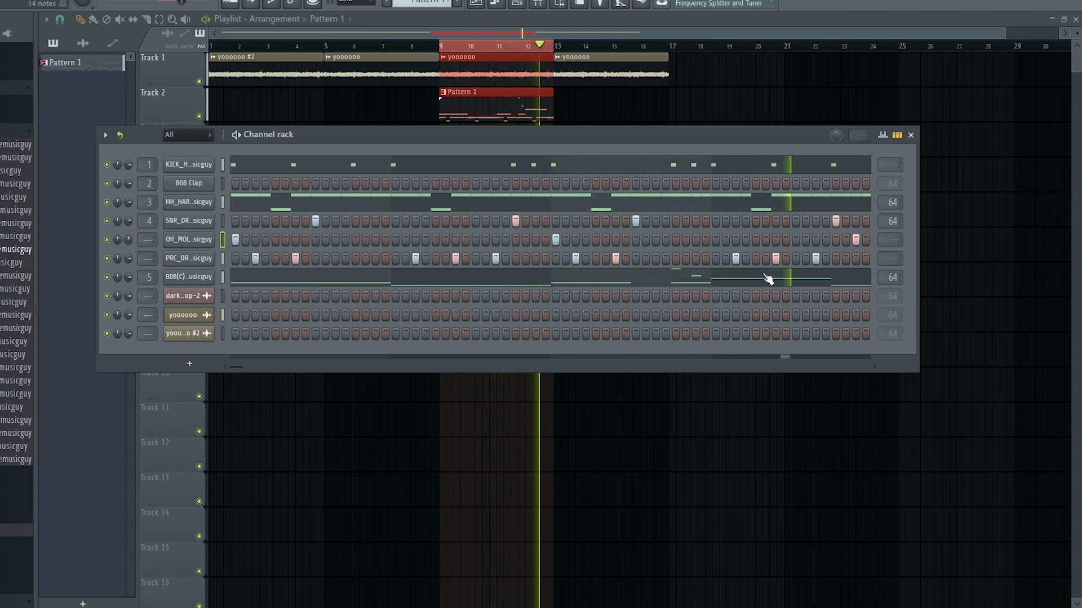
{"action": "key", "text": "space"}
- Lower the velocities of all three open hat hits to roughly the same reduced level and play the result
{"action": "right_click", "coordinate": [195, 240]}
{"action": "left_click", "coordinate": [248, 253]}
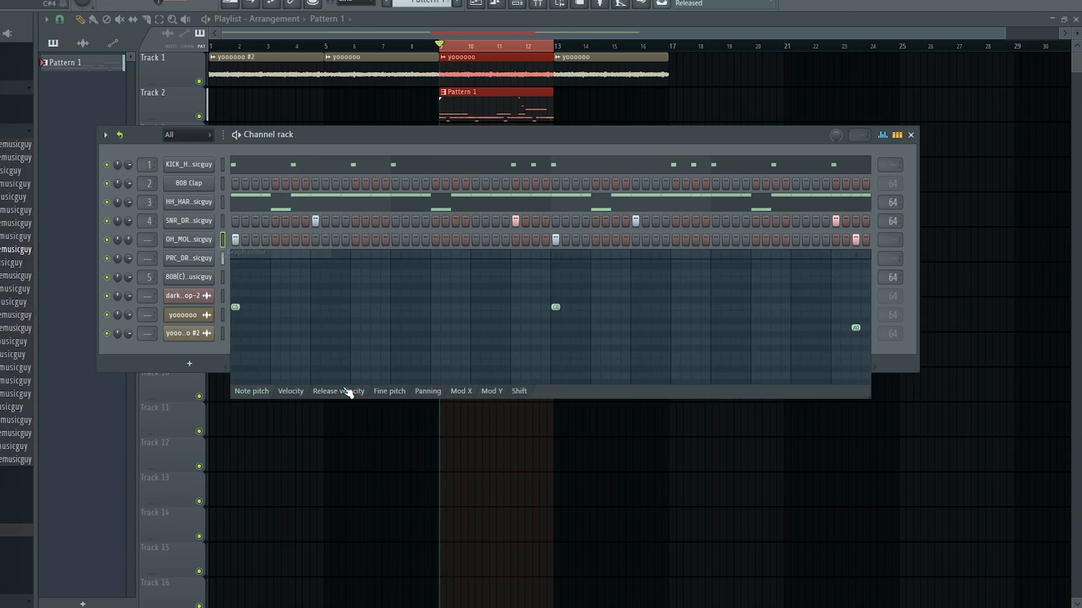
{"action": "left_click", "coordinate": [303, 395]}
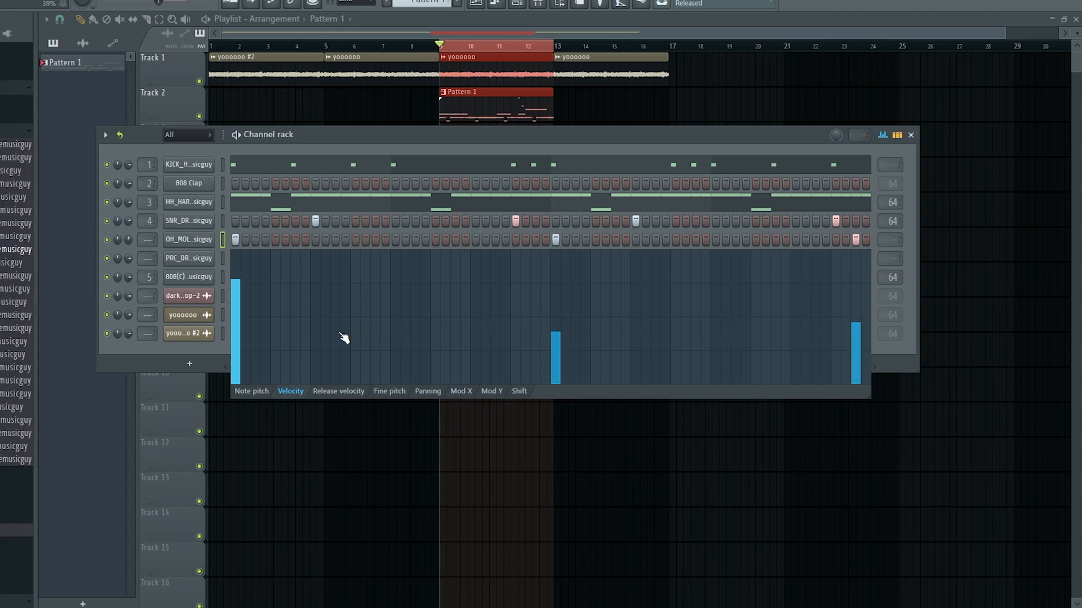
{"action": "left_click", "coordinate": [235, 326]}
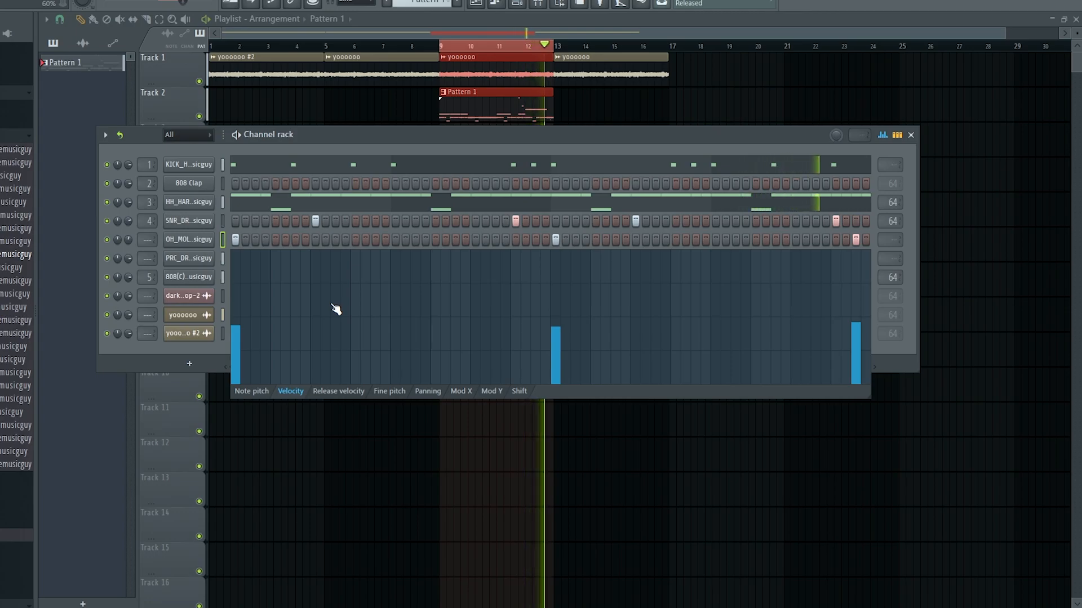
{"action": "key", "text": "space"}
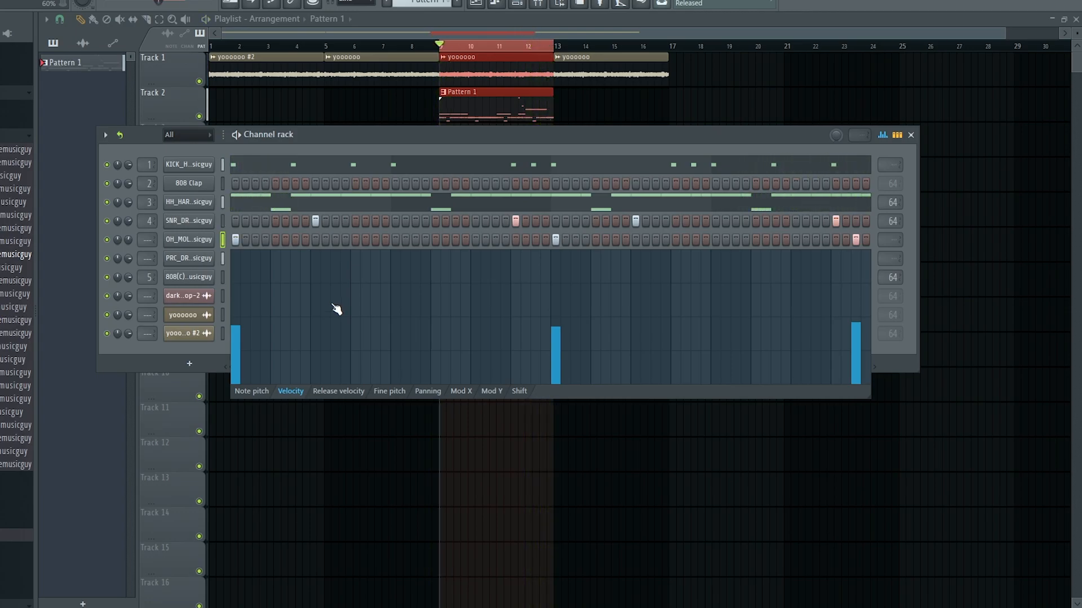
{"action": "left_click", "coordinate": [252, 391]}
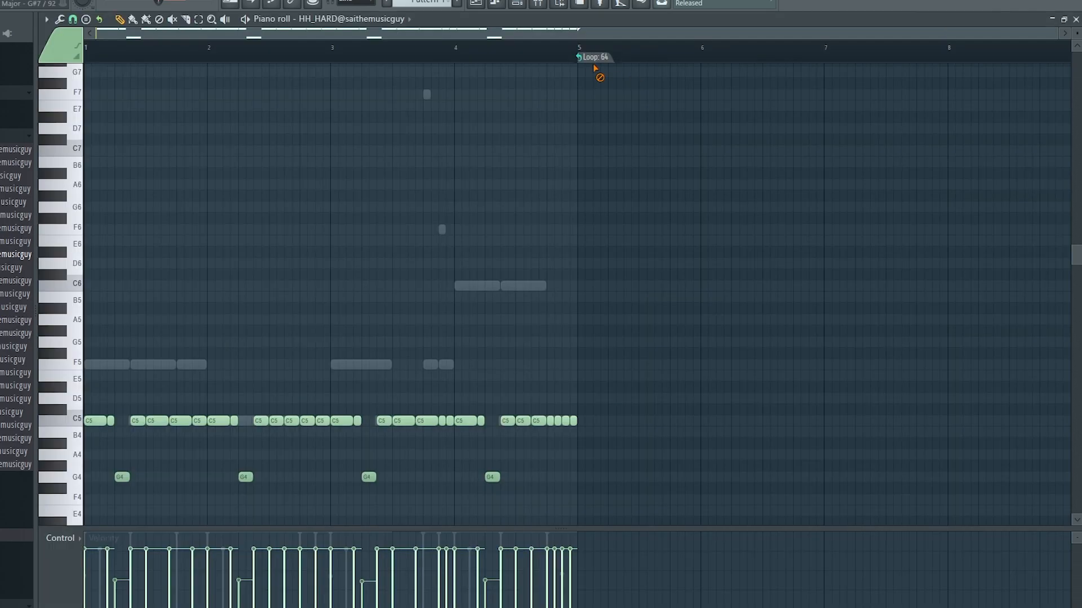
- Turn off the pattern loop at bar 5 of the HH_HARD piano roll
{"action": "right_click", "coordinate": [593, 58]}
{"action": "left_click", "coordinate": [616, 74]}
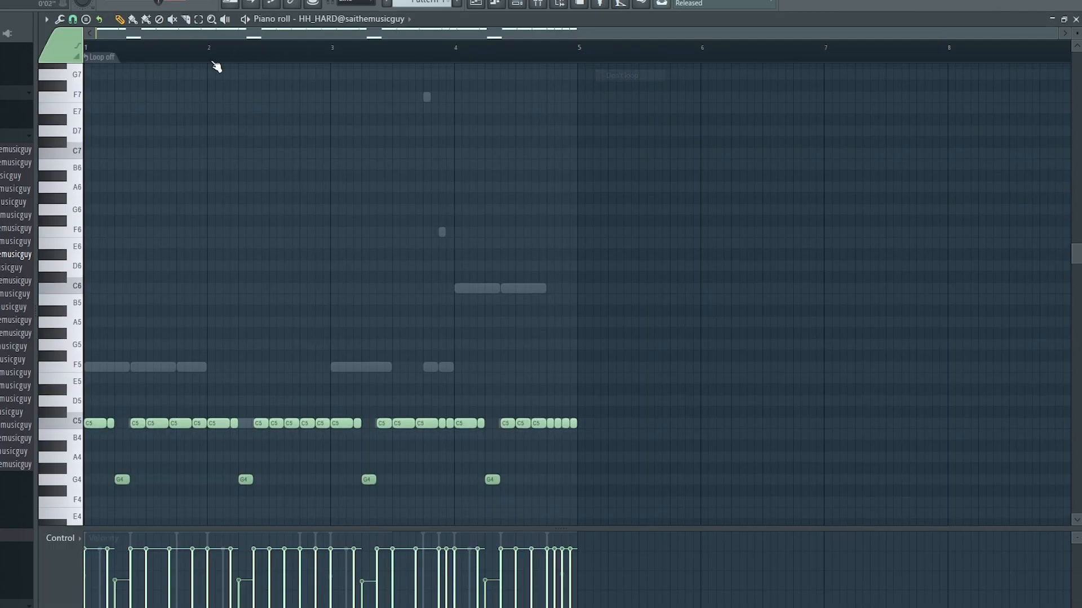
{"action": "scroll", "coordinate": [186, 96], "scroll_direction": "up", "scroll_amount": 3}
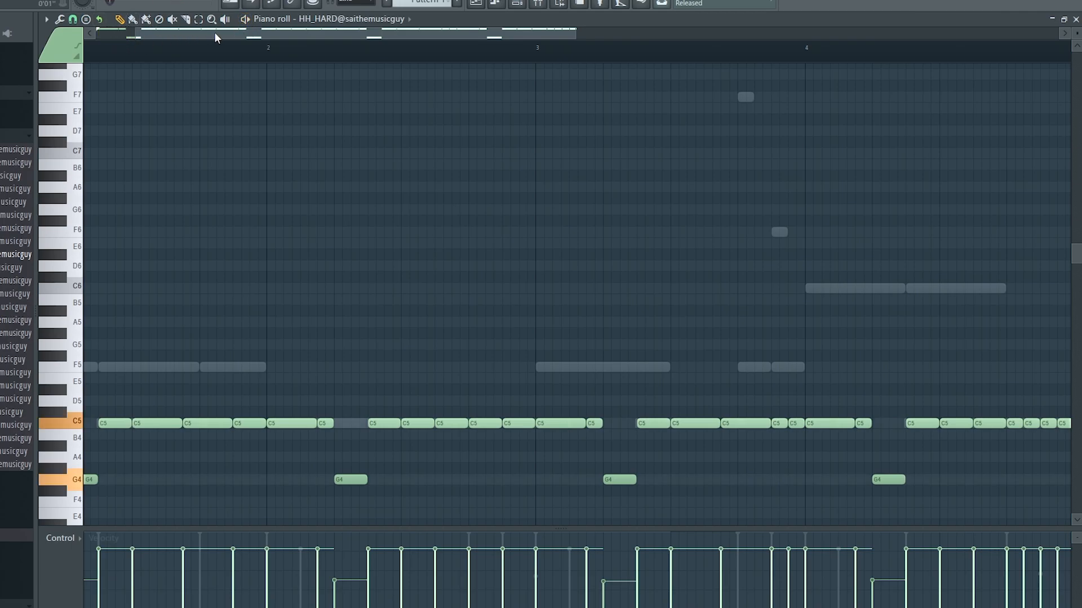
{"action": "left_click_drag", "start_coordinate": [215, 37], "coordinate": [125, 33]}
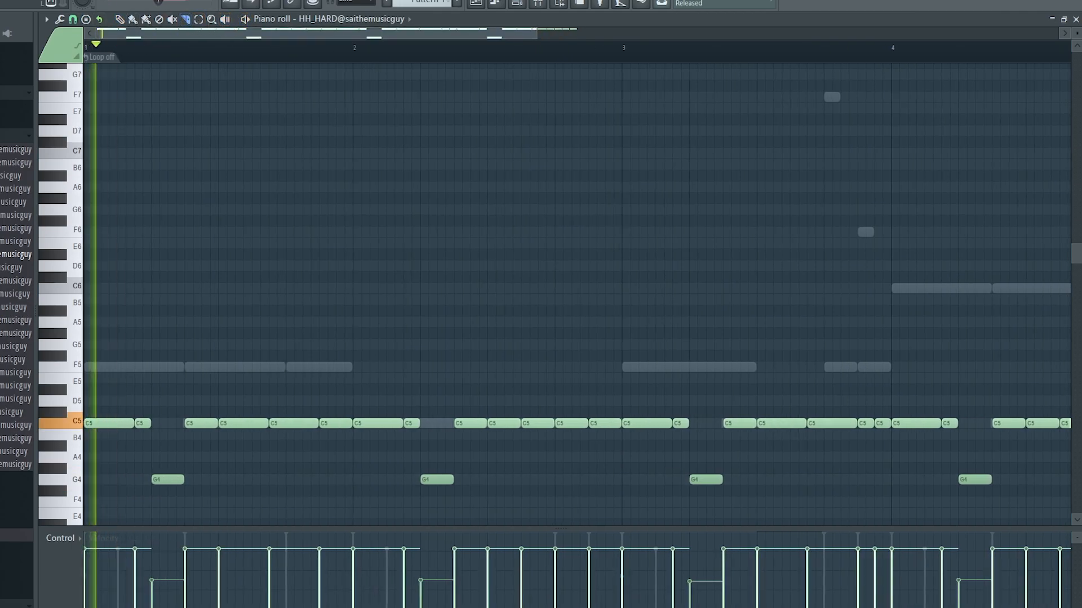
- Slice several of the longer C5 hi-hat notes in bars 1 and 3 into halves
{"action": "scroll", "coordinate": [138, 362], "scroll_direction": "down", "scroll_amount": 5}
{"action": "left_click_drag", "start_coordinate": [109, 266], "coordinate": [109, 268]}
{"action": "key", "text": "space"}
{"action": "left_click_drag", "start_coordinate": [294, 240], "coordinate": [285, 267]}
{"action": "scroll", "coordinate": [278, 241], "scroll_direction": "down", "scroll_amount": 1}
- Paint a roll of very short hi-hat notes at D5 near the start of bar 1 and play it
{"action": "left_click", "coordinate": [133, 19]}
{"action": "scroll", "coordinate": [123, 210], "scroll_direction": "up", "scroll_amount": 3}
{"action": "left_click", "coordinate": [123, 210]}
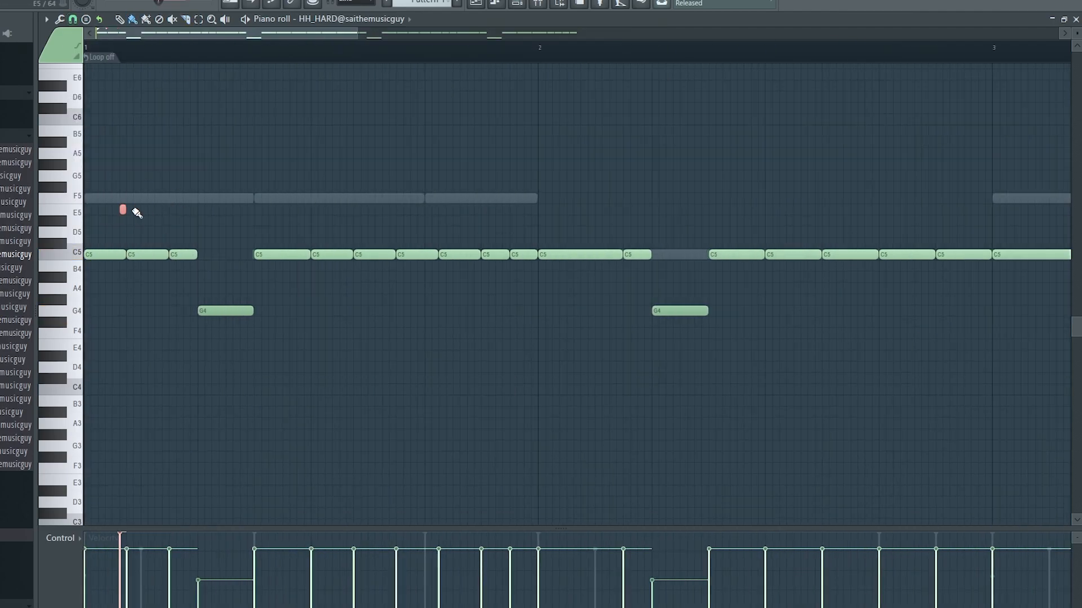
{"action": "left_click_drag", "start_coordinate": [109, 232], "coordinate": [139, 233]}
{"action": "scroll", "coordinate": [150, 232], "scroll_direction": "down", "scroll_amount": 2}
{"action": "key", "text": "space"}
- Paint short hi-hat rolls at D5 at the start of bar 3, A#4 near the end of bar 2 and C#5 in bar 4
{"action": "left_click_drag", "start_coordinate": [556, 233], "coordinate": [580, 233]}
{"action": "scroll", "coordinate": [554, 247], "scroll_direction": "up", "scroll_amount": 2}
{"action": "left_click_drag", "start_coordinate": [495, 277], "coordinate": [528, 278]}
{"action": "scroll", "coordinate": [592, 235], "scroll_direction": "down", "scroll_amount": 3}
{"action": "left_click_drag", "start_coordinate": [606, 244], "coordinate": [615, 243]}
{"action": "scroll", "coordinate": [615, 246], "scroll_direction": "down", "scroll_amount": 1}
{"action": "key", "text": "space"}
- Move the first D5 hi-hat roll to the very start of bar 1 and play the pattern
{"action": "scroll", "coordinate": [208, 175], "scroll_direction": "up", "scroll_amount": 6}
{"action": "key", "text": "space"}
{"action": "left_click_drag", "start_coordinate": [97, 232], "coordinate": [86, 232]}
{"action": "scroll", "coordinate": [208, 232], "scroll_direction": "down", "scroll_amount": 4}
{"action": "left_click_drag", "start_coordinate": [420, 270], "coordinate": [394, 285]}
{"action": "key", "text": "space"}
{"action": "key", "text": "space"}
{"action": "left_click", "coordinate": [505, 109]}
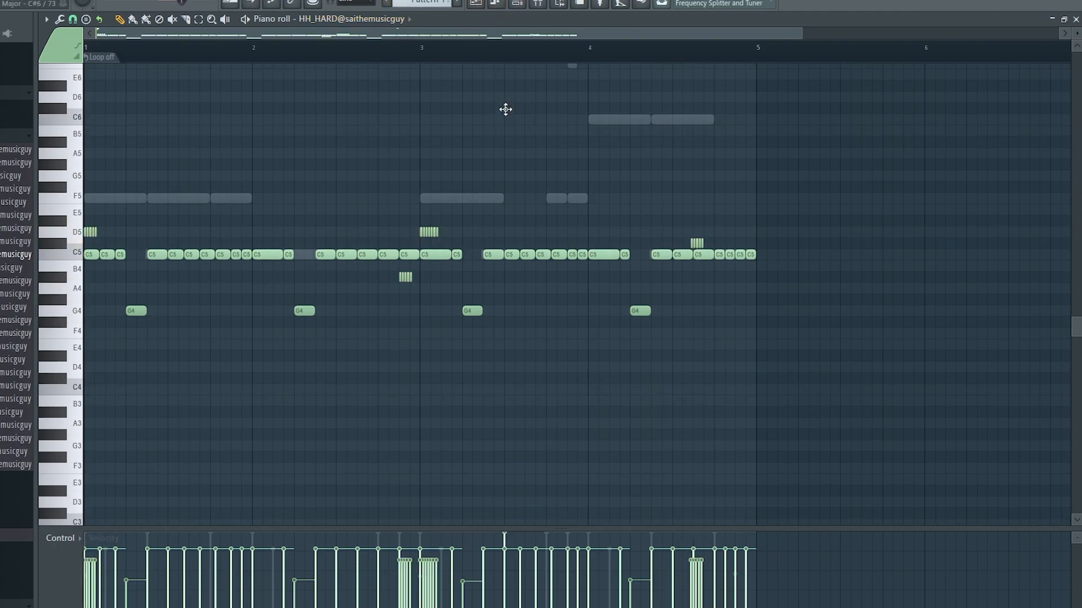
- Clear the time selection from bar 9 to bar 13 in the playlist
{"action": "left_click", "coordinate": [476, 5]}
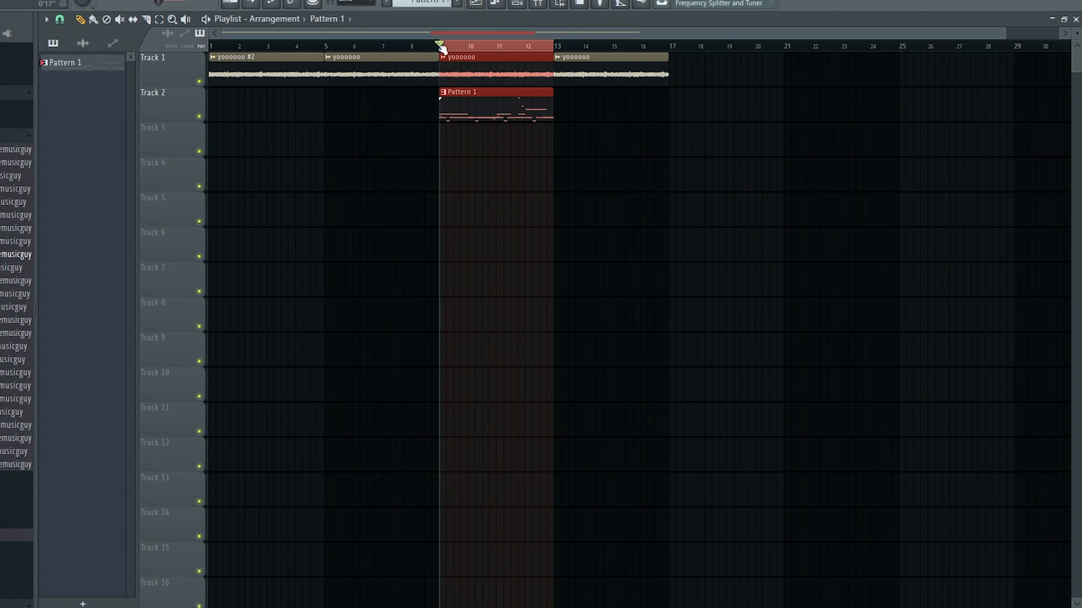
{"action": "scroll", "coordinate": [579, 66], "scroll_direction": "up", "scroll_amount": 3}
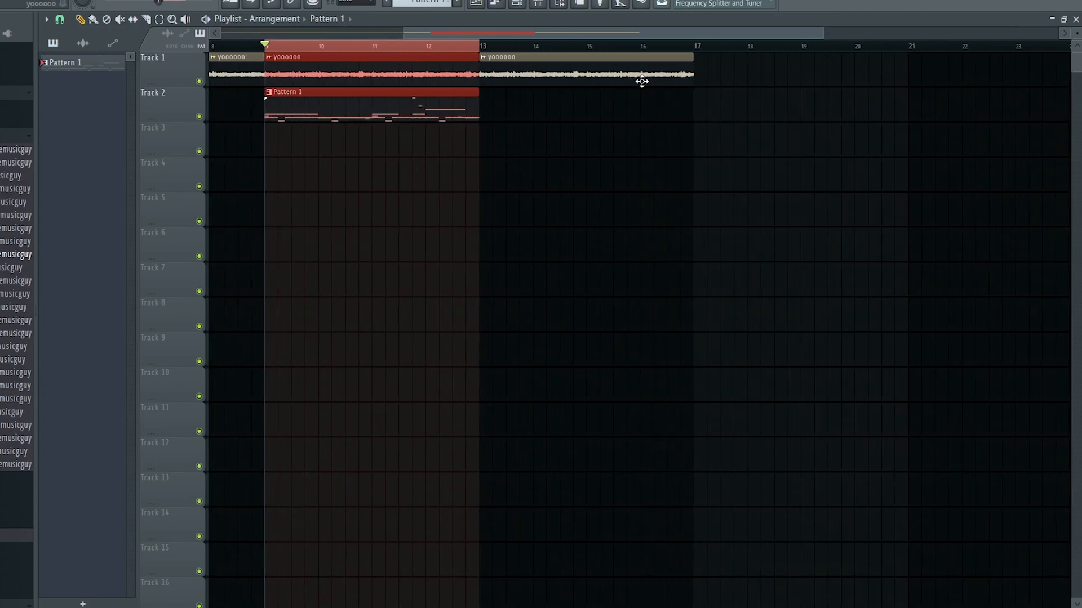
{"action": "right_click", "coordinate": [389, 47]}
- Add the PRC_SQUELCH LONG percussion sample from the drum kit as a new channel below the open hat
{"action": "left_click", "coordinate": [517, 4]}
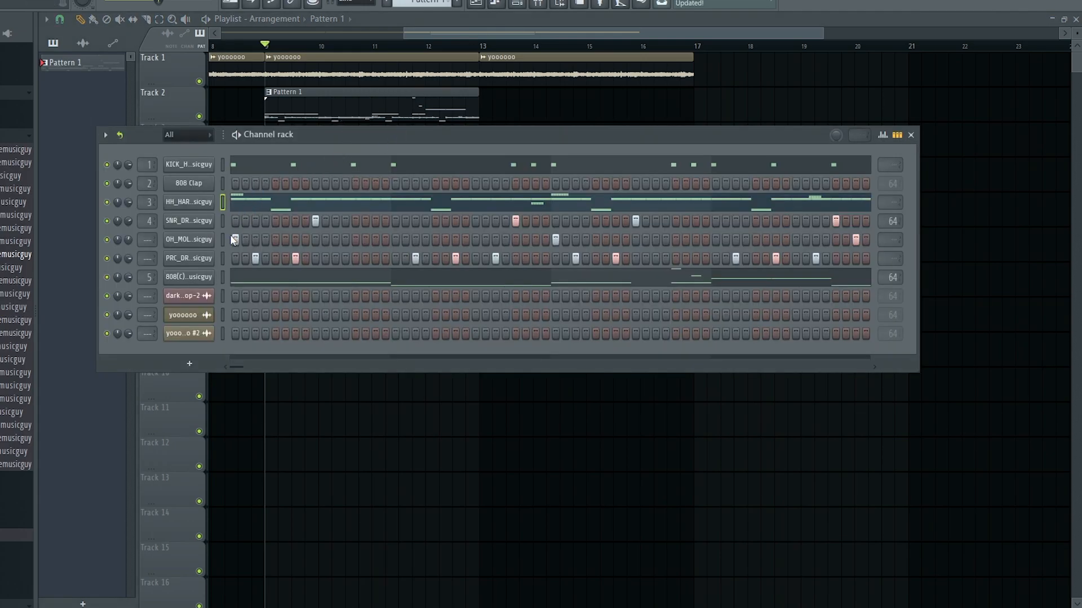
{"action": "left_click", "coordinate": [17, 135]}
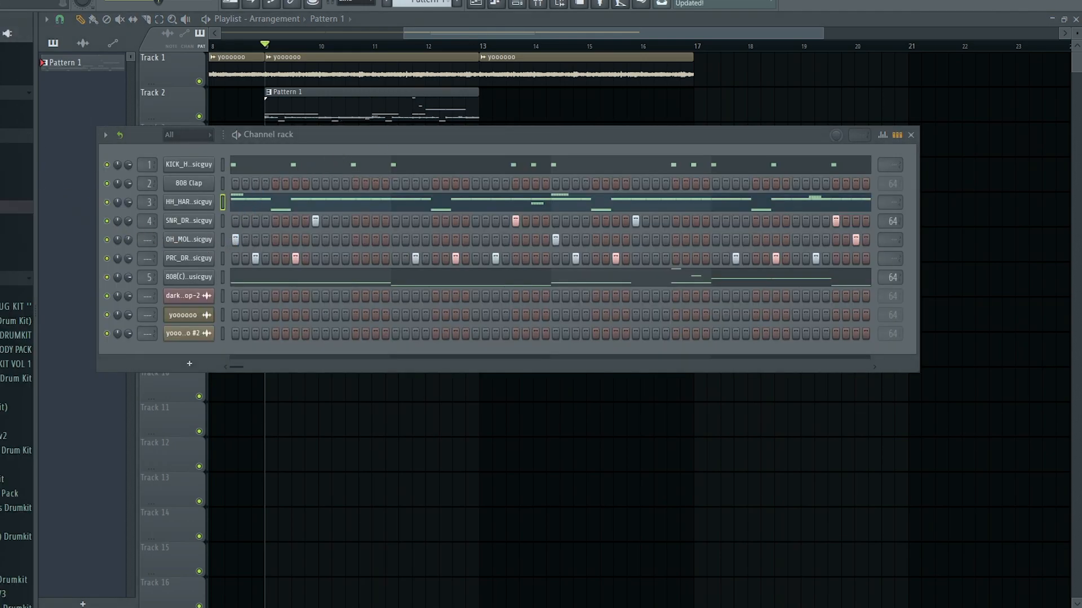
{"action": "left_click", "coordinate": [17, 165]}
{"action": "scroll", "coordinate": [17, 282], "scroll_direction": "down", "scroll_amount": 8}
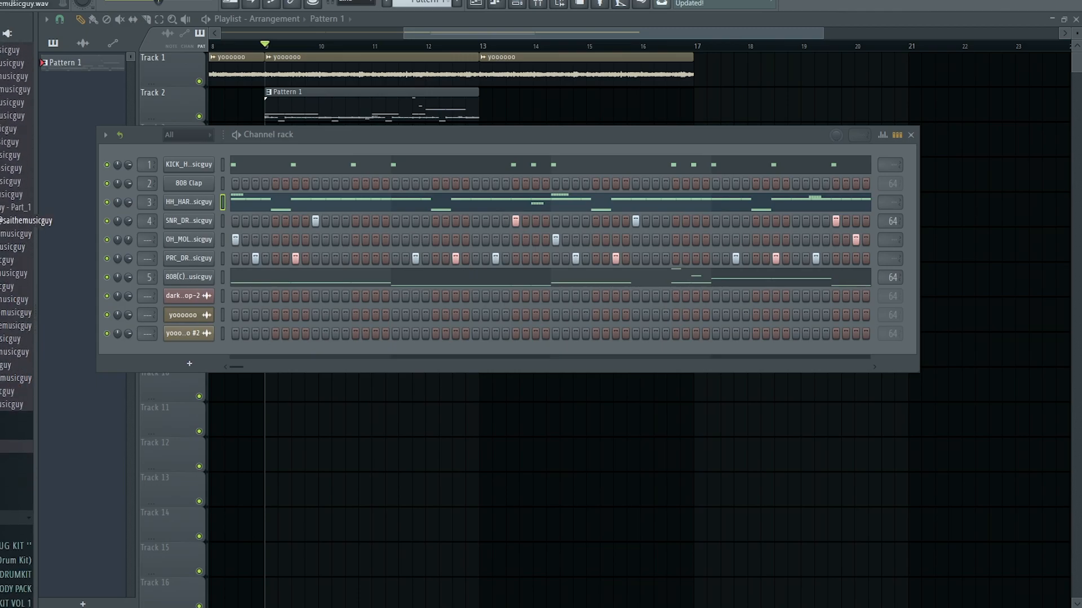
{"action": "left_click_drag", "start_coordinate": [5, 221], "coordinate": [195, 247]}
- Place squelch hits on steps 13 and 45 only, turning the channel's looping off, and play the result
{"action": "left_click", "coordinate": [363, 259]}
{"action": "key", "text": "space"}
{"action": "left_click", "coordinate": [363, 258]}
{"action": "left_click", "coordinate": [355, 258]}
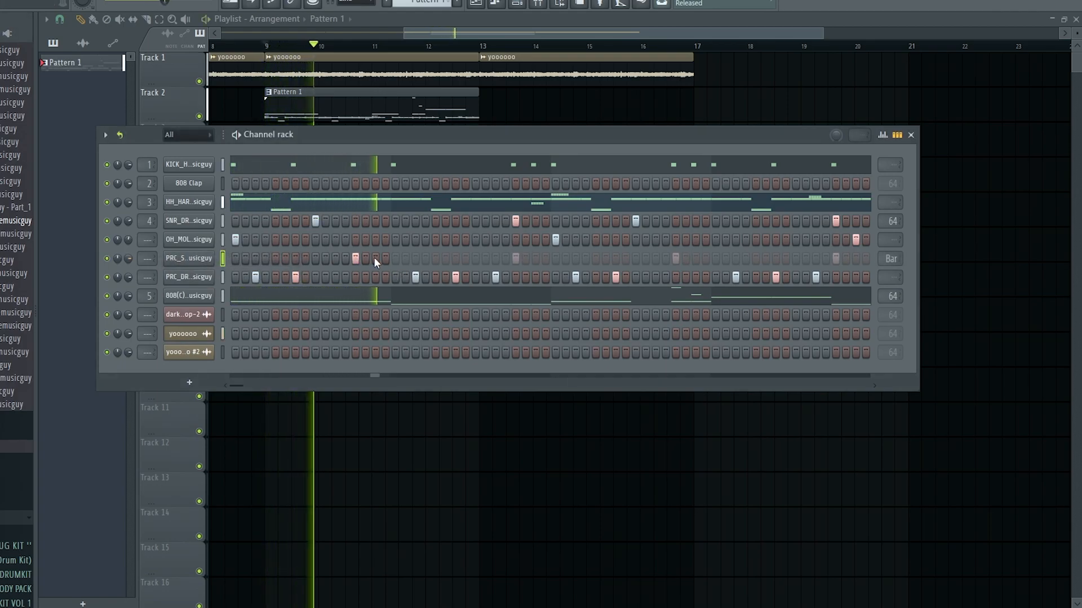
{"action": "left_click", "coordinate": [900, 259]}
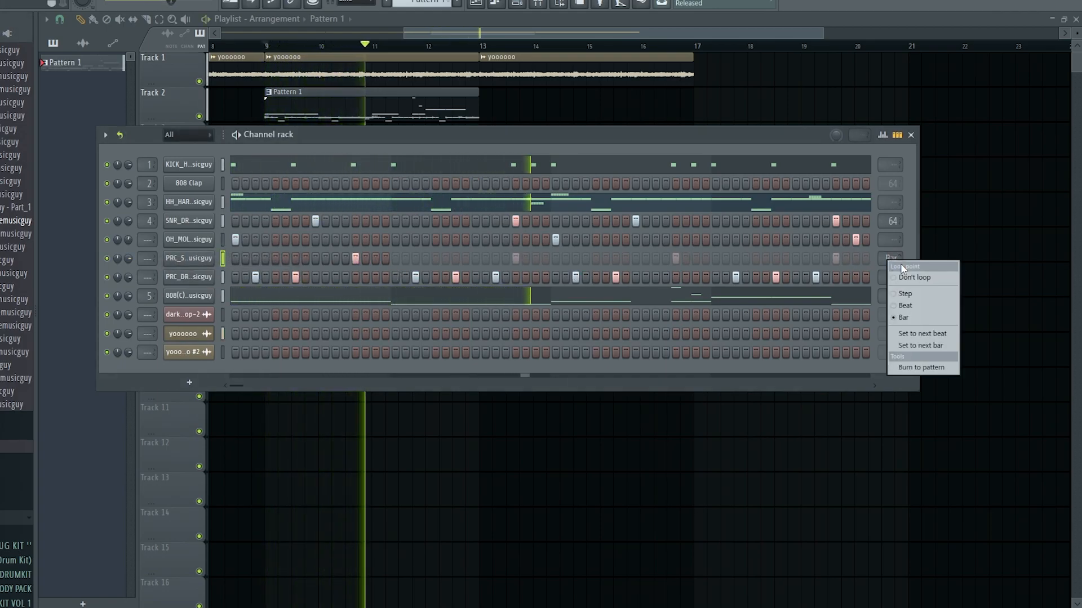
{"action": "left_click", "coordinate": [911, 277]}
{"action": "left_click", "coordinate": [715, 258]}
{"action": "left_click", "coordinate": [716, 258]}
{"action": "left_click", "coordinate": [676, 258]}
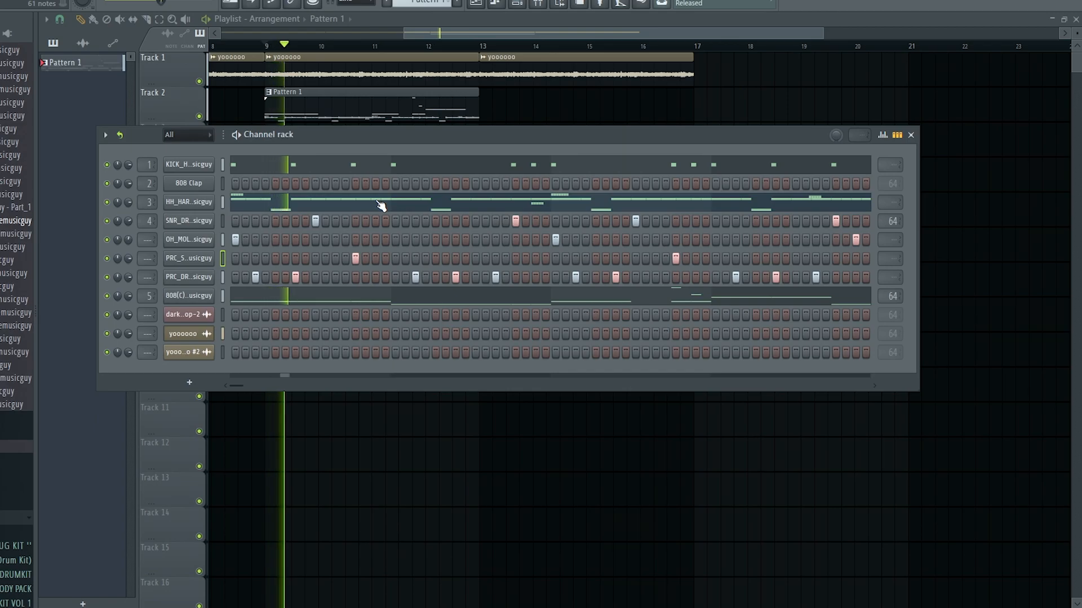
{"action": "key", "text": "space"}
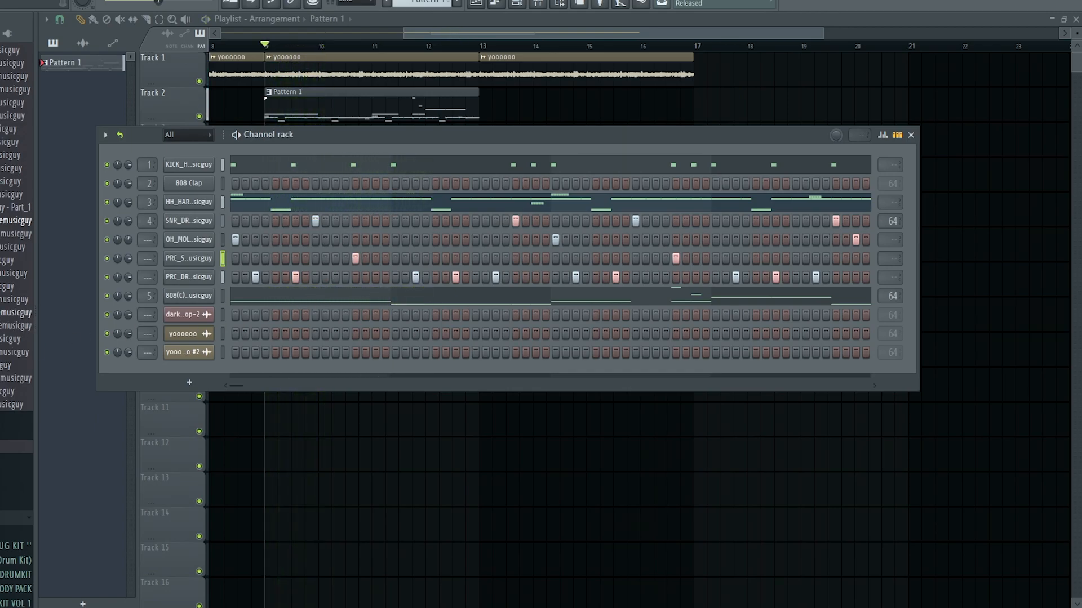
- Add the PRC_TRIANGLE sample as a channel below the squelch and place hits on steps 5, 21, 37 and 53
{"action": "left_click_drag", "start_coordinate": [184, 272], "coordinate": [184, 274]}
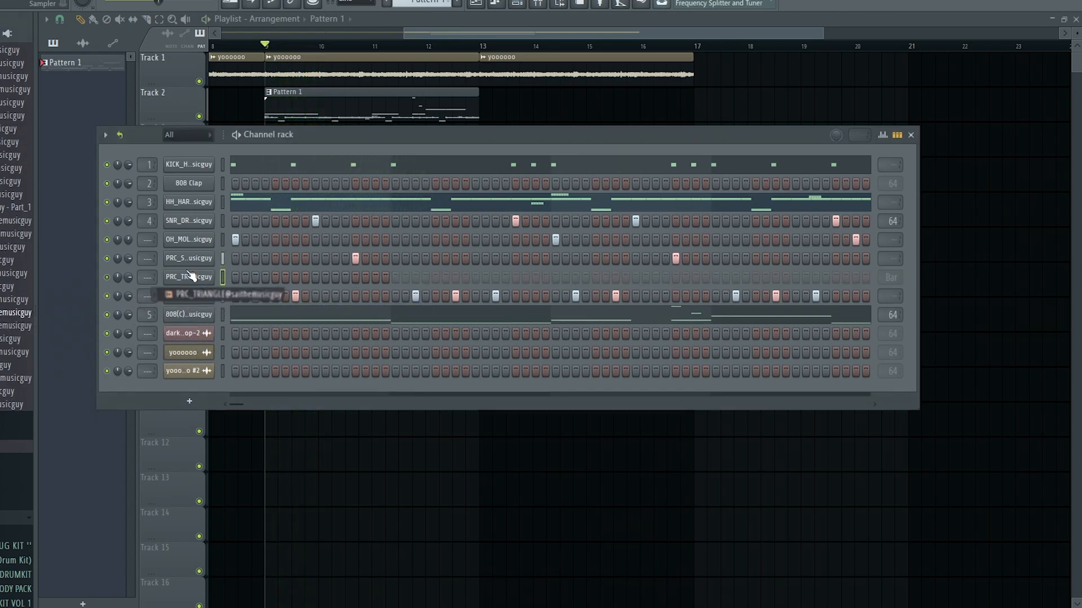
{"action": "left_click", "coordinate": [275, 277]}
{"action": "key", "text": "space"}
{"action": "left_click", "coordinate": [436, 278]}
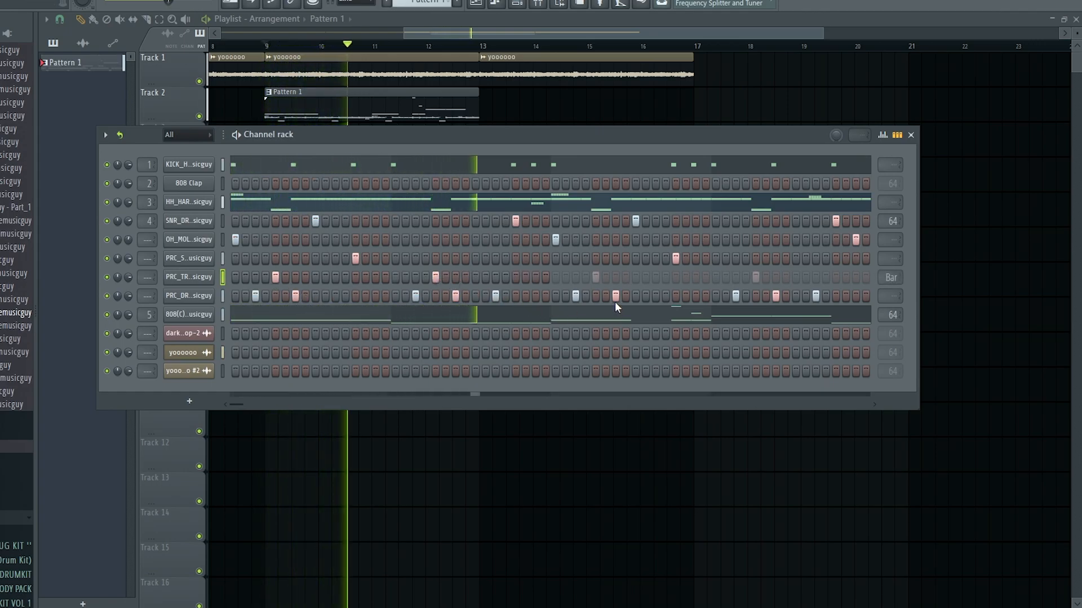
{"action": "left_click", "coordinate": [596, 277]}
{"action": "left_click", "coordinate": [757, 277]}
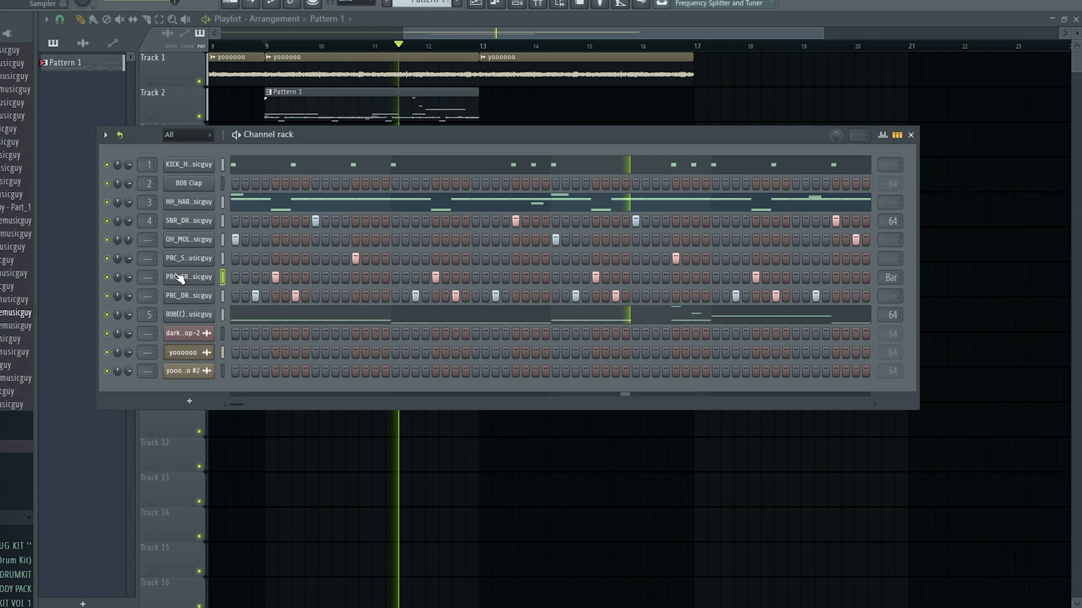
{"action": "key", "text": "space"}
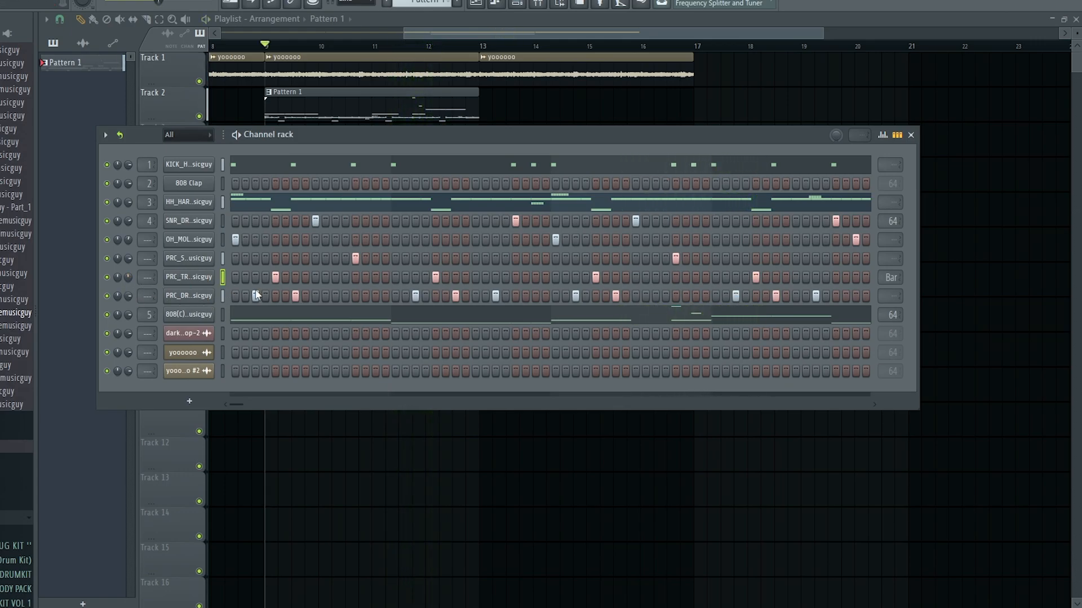
- Route the triangle channel to mixer insert 6 and load Fruity Reeverb 2 in its first effect slot
{"action": "key", "text": "ctrl+l"}
{"action": "left_click", "coordinate": [1008, 60]}
{"action": "mouse_move", "coordinate": [986, 75]}
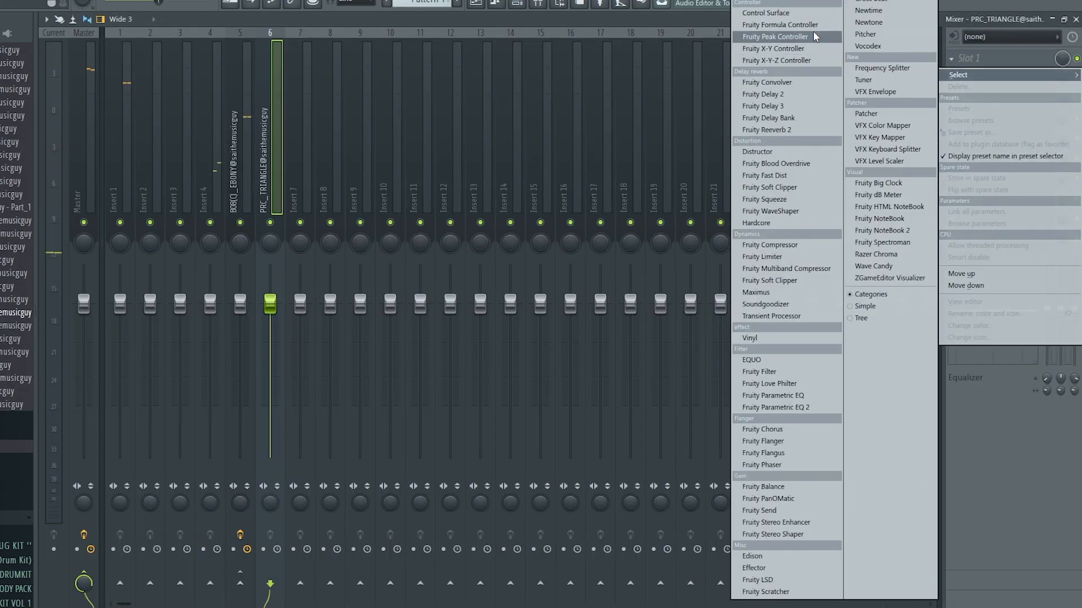
{"action": "left_click", "coordinate": [783, 129]}
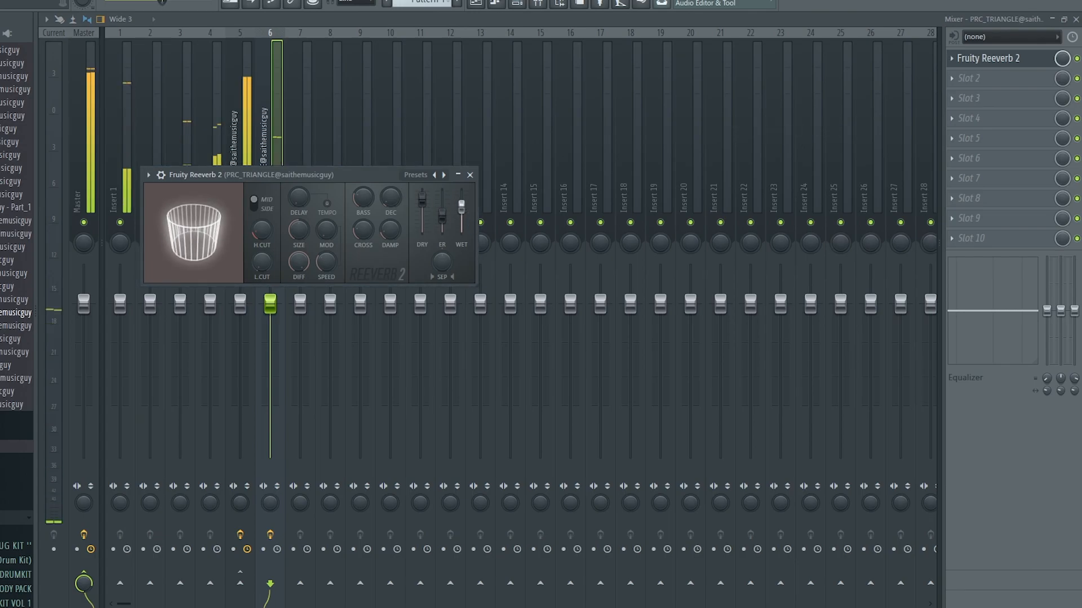
{"action": "left_click", "coordinate": [470, 175]}
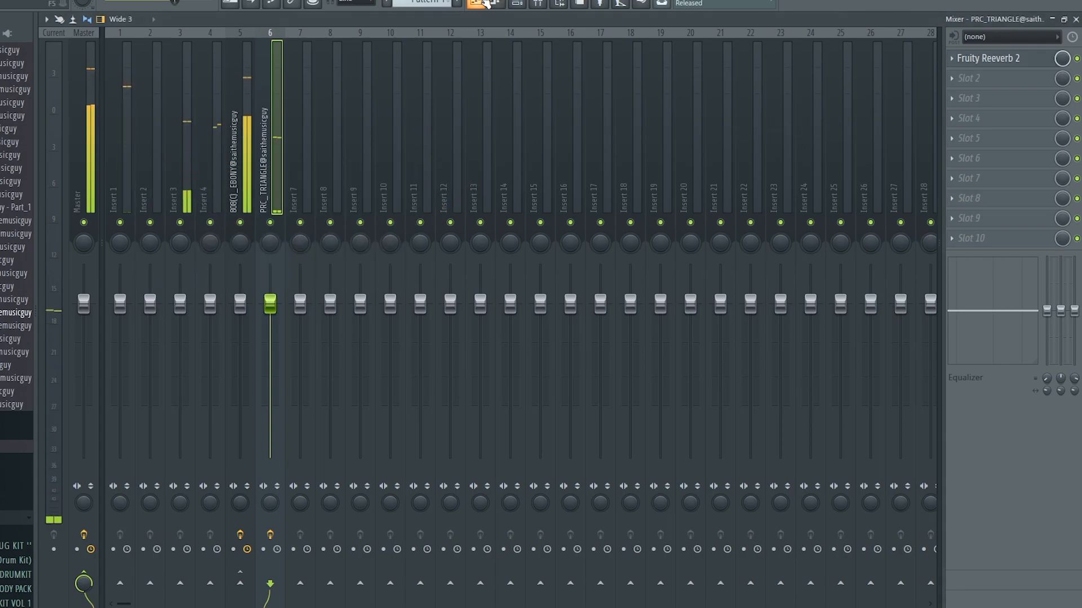
- Listen to the beat in the playlist to check the added percussion with the melody
{"action": "left_click", "coordinate": [484, 3]}
{"action": "left_click", "coordinate": [616, 280]}
{"action": "left_click_drag", "start_coordinate": [611, 262], "coordinate": [655, 245]}
{"action": "right_click", "coordinate": [656, 248]}
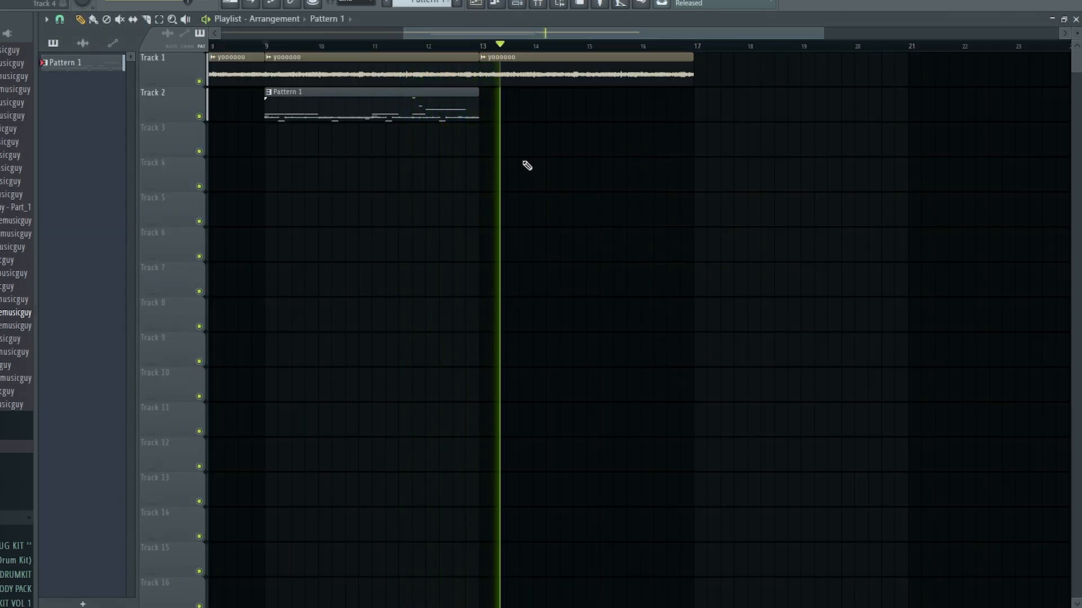
{"action": "key", "text": "space"}
{"action": "scroll", "coordinate": [503, 112], "scroll_direction": "down", "scroll_amount": 3}
{"action": "left_click", "coordinate": [688, 248]}
{"action": "right_click", "coordinate": [689, 249]}
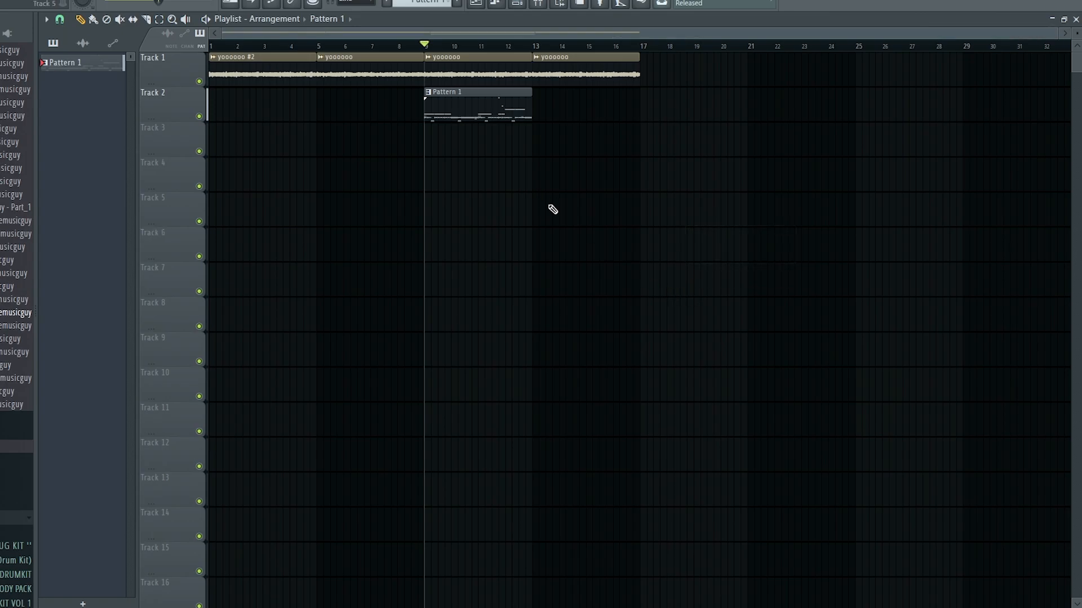
- Add the CLP_GOD clap sample from the drum kit as a channel below the snare with a hit on step 7
{"action": "left_click", "coordinate": [520, 4]}
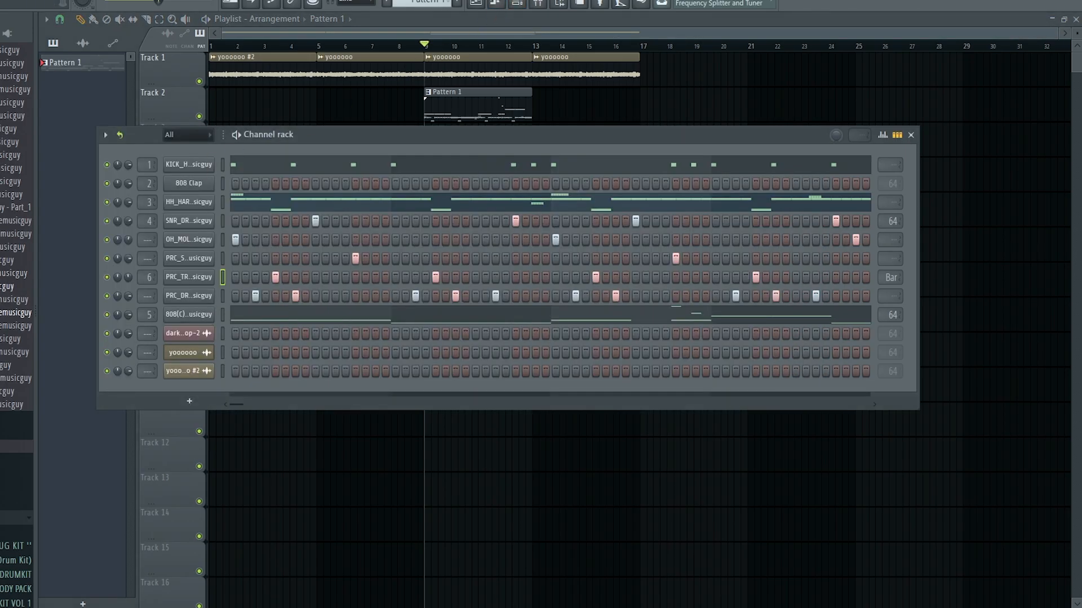
{"action": "scroll", "coordinate": [16, 304], "scroll_direction": "up", "scroll_amount": 15}
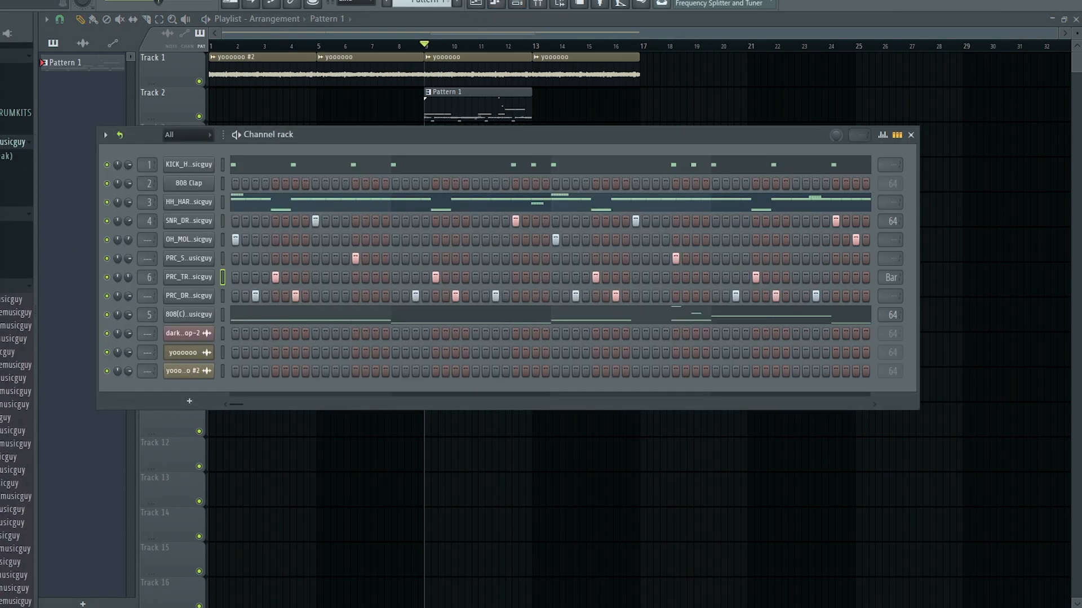
{"action": "scroll", "coordinate": [16, 395], "scroll_direction": "down", "scroll_amount": 3}
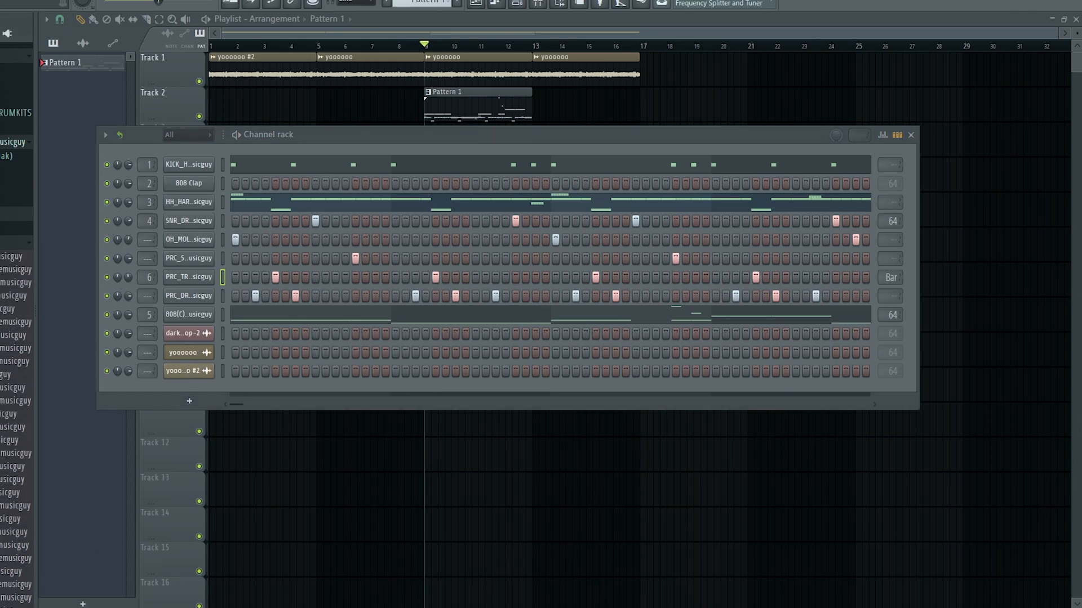
{"action": "scroll", "coordinate": [15, 327], "scroll_direction": "down", "scroll_amount": 10}
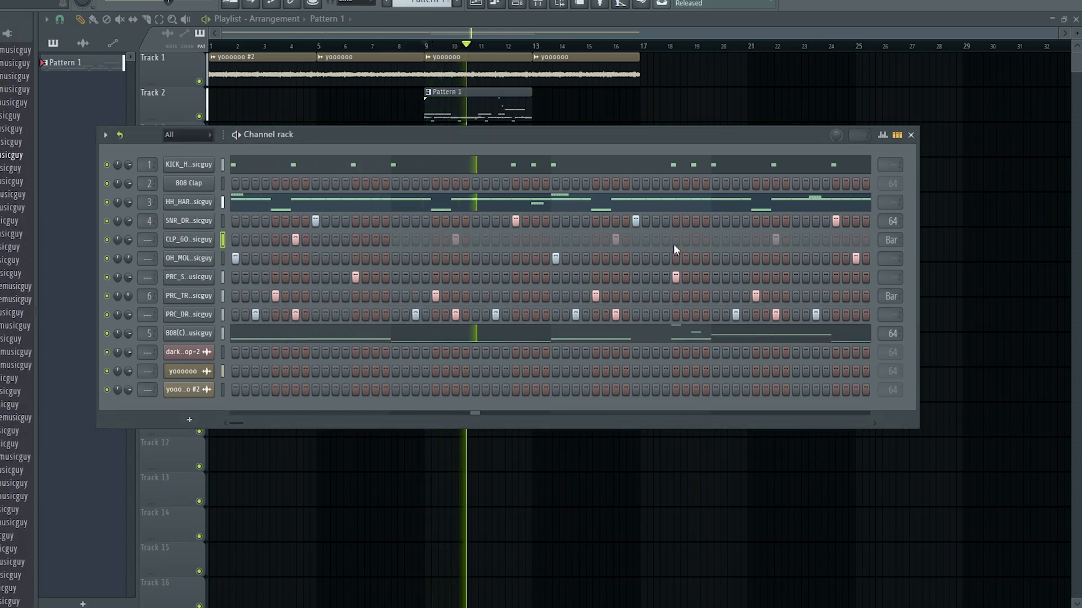
- Arrange the clap hits on steps 7, 15, 19, 39, 47 and 51 of the CLP_GOD channel and play the pattern
{"action": "left_click", "coordinate": [486, 240]}
{"action": "right_click", "coordinate": [486, 240]}
{"action": "left_click", "coordinate": [416, 240]}
{"action": "right_click", "coordinate": [456, 240]}
{"action": "left_click", "coordinate": [375, 240]}
{"action": "left_click", "coordinate": [725, 240]}
{"action": "key", "text": "space"}
{"action": "key", "text": "space"}
{"action": "right_click", "coordinate": [726, 240]}
{"action": "left_click", "coordinate": [736, 240]}
{"action": "key", "text": "space"}
{"action": "key", "text": "space"}
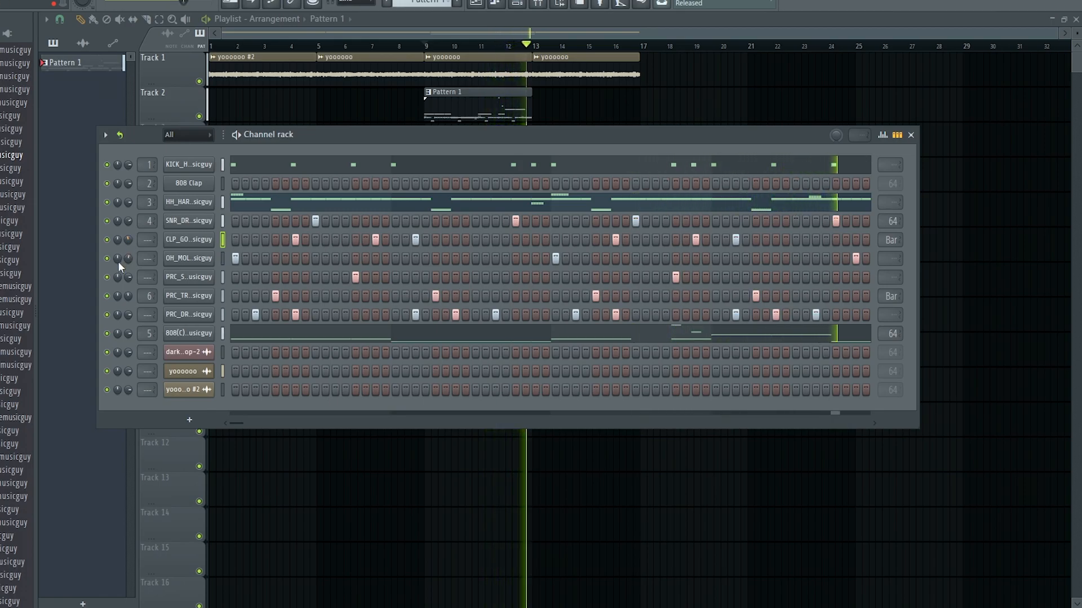
- Split Pattern 1 by channel so every drum sound gets its own pattern
{"action": "left_click", "coordinate": [524, 26]}
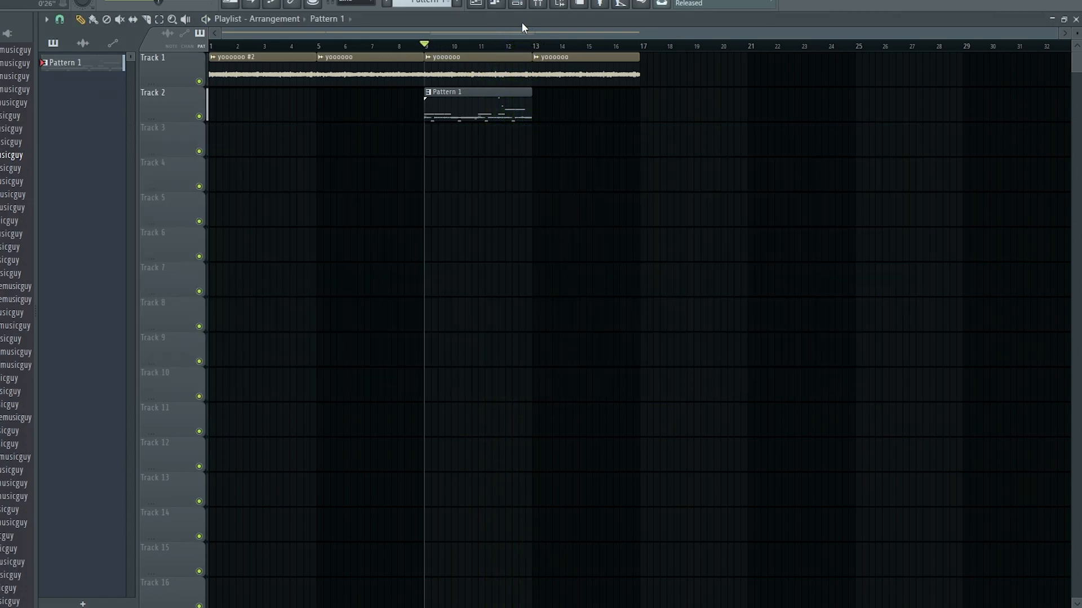
{"action": "right_click", "coordinate": [100, 67]}
{"action": "left_click", "coordinate": [141, 266]}
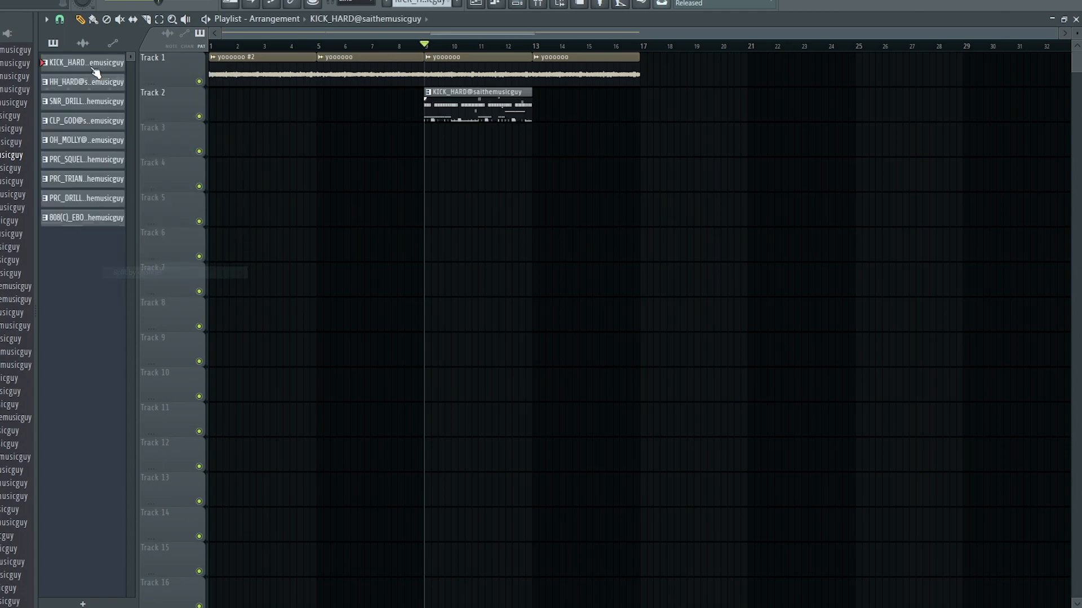
- Place all the split patterns on tracks 3 to 11 from bar 9 and delete the combined clip on track 2
{"action": "left_click", "coordinate": [78, 218], "text": "shift"}
{"action": "left_click_drag", "start_coordinate": [84, 140], "coordinate": [511, 171]}
{"action": "right_click", "coordinate": [479, 105]}
- Copy the pattern clips back to bar 5 and remove the 808 and clap clips from that section
{"action": "left_click_drag", "start_coordinate": [504, 316], "coordinate": [531, 315]}
{"action": "left_click_drag", "start_coordinate": [454, 162], "coordinate": [346, 162]}
{"action": "right_click", "coordinate": [370, 419]}
{"action": "key", "text": "space"}
{"action": "right_click", "coordinate": [338, 242]}
- Trim the starts of the clips after bar 9 so the drop enters three quarters through the bar, and play it
{"action": "scroll", "coordinate": [343, 248], "scroll_direction": "up", "scroll_amount": 3}
{"action": "mouse_move", "coordinate": [552, 428]}
{"action": "left_mouse_down"}
{"action": "mouse_move", "coordinate": [324, 142]}
{"action": "mouse_move", "coordinate": [365, 142]}
{"action": "left_mouse_up"}
{"action": "key", "text": "space"}
{"action": "key", "text": "space"}
- Remove the hit on step 37 from the PRC_TRIANGLE pattern and play it
{"action": "left_click", "coordinate": [82, 179]}
{"action": "key", "text": "F6"}
{"action": "right_click", "coordinate": [595, 295]}
{"action": "key", "text": "space"}
{"action": "key", "text": "F6"}
- Duplicate the drop clips to bars 13 to 17 and place a SNR_DRILLA clip at bar 1 on track 5
{"action": "key", "text": "ctrl+b"}
{"action": "scroll", "coordinate": [658, 305], "scroll_direction": "down", "scroll_amount": 2}
{"action": "left_click", "coordinate": [836, 310]}
{"action": "right_click", "coordinate": [836, 310]}
{"action": "left_click", "coordinate": [225, 202]}
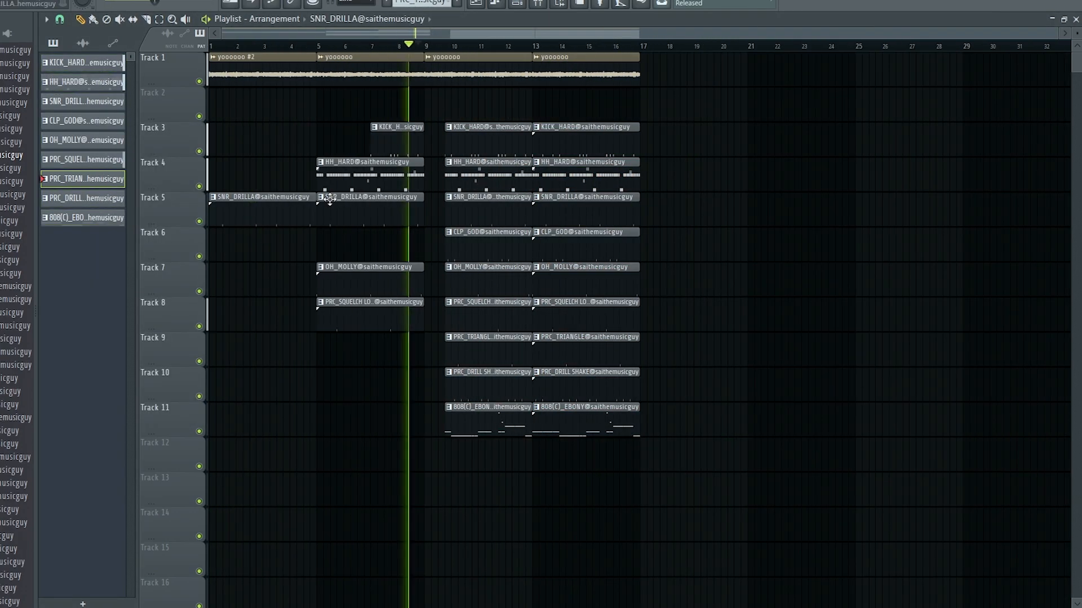
- Trim the starts of the drop clips on tracks 3 to 10 to bar 10, leaving out the 808, and play the transition
{"action": "scroll", "coordinate": [449, 96], "scroll_direction": "up", "scroll_amount": 3}
{"action": "left_click", "coordinate": [489, 58]}
{"action": "left_click_drag", "start_coordinate": [438, 128], "coordinate": [452, 128]}
{"action": "scroll", "coordinate": [437, 130], "scroll_direction": "down", "scroll_amount": 1}
{"action": "key", "text": "space"}
{"action": "key", "text": "space"}
{"action": "scroll", "coordinate": [437, 169], "scroll_direction": "down", "scroll_amount": 3}
- Place the RISE_SIGNATURE sample from the drum kit on track 12, starting together with the first 808 clip
{"action": "scroll", "coordinate": [17, 338], "scroll_direction": "down", "scroll_amount": 5}
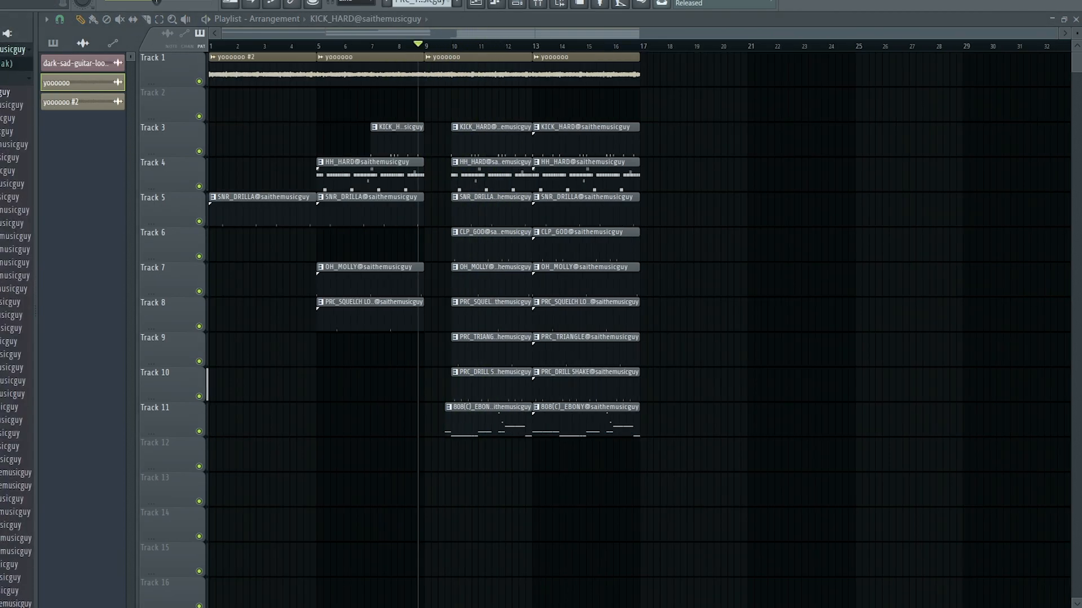
{"action": "left_click", "coordinate": [13, 150]}
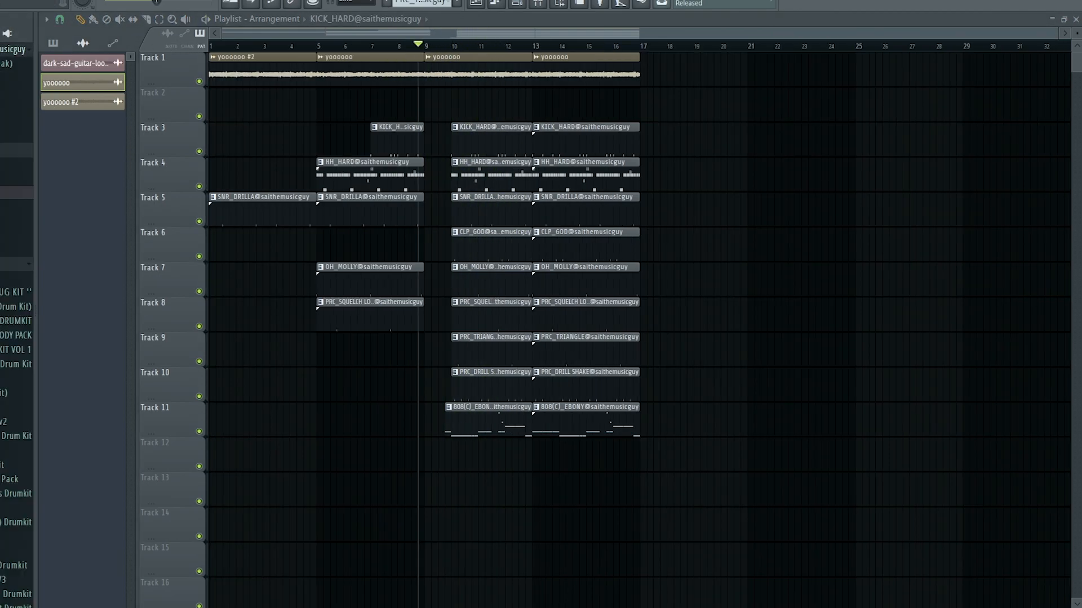
{"action": "left_click", "coordinate": [12, 164]}
{"action": "left_click_drag", "start_coordinate": [556, 483], "coordinate": [428, 450]}
- Turn playlist snapping off and shift the RISE_SIGNATURE clip earlier so its swell ends where the first 808 clip begins
{"action": "scroll", "coordinate": [428, 450], "scroll_direction": "up", "scroll_amount": 3}
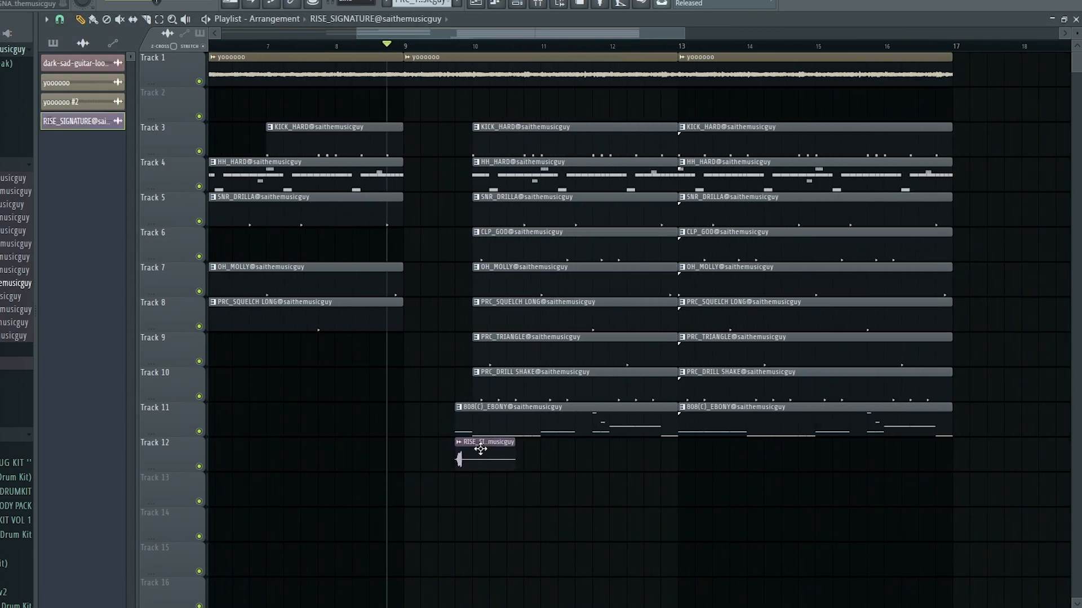
{"action": "scroll", "coordinate": [480, 449], "scroll_direction": "up", "scroll_amount": 4}
{"action": "left_click", "coordinate": [60, 20]}
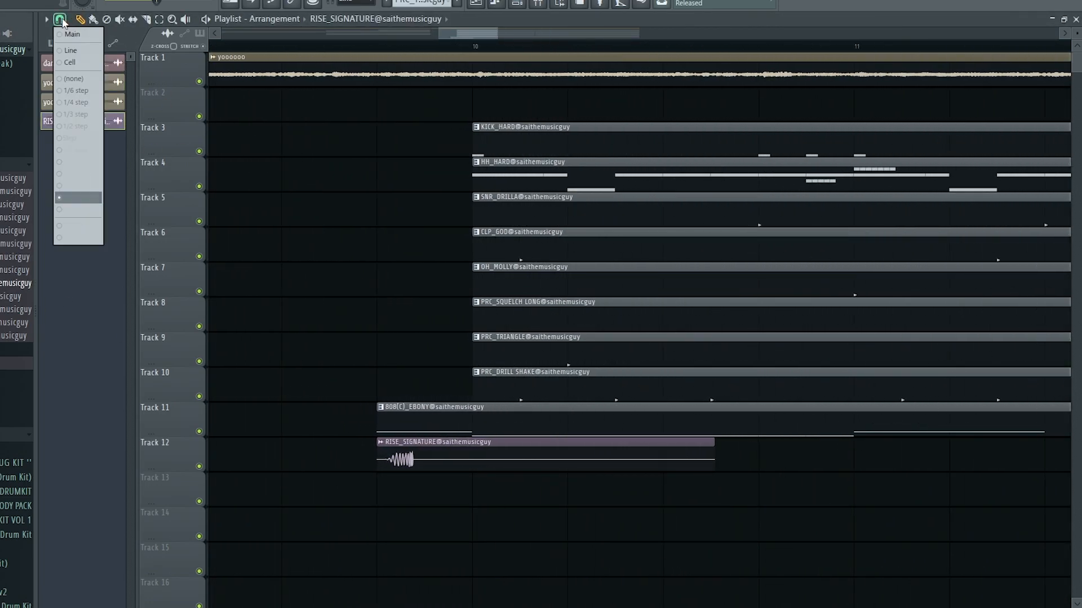
{"action": "left_click", "coordinate": [76, 79]}
{"action": "scroll", "coordinate": [415, 452], "scroll_direction": "up", "scroll_amount": 3}
{"action": "left_click_drag", "start_coordinate": [416, 454], "coordinate": [368, 455]}
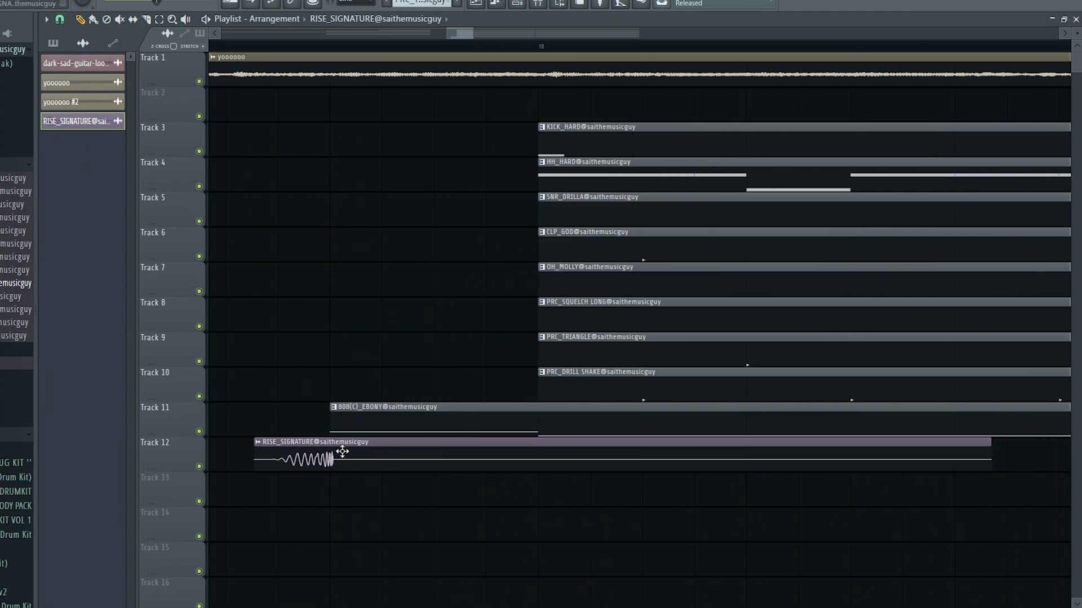
{"action": "scroll", "coordinate": [315, 428], "scroll_direction": "down", "scroll_amount": 8}
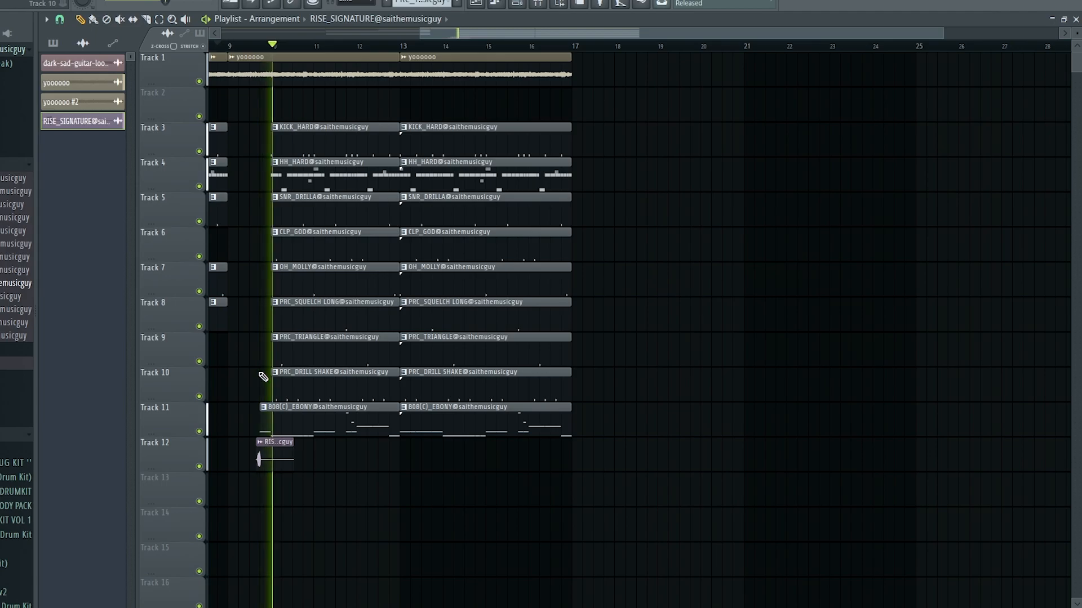
- Try the RISE_SIGNATURE clip with its swell ending at bar 10 and play the transition
{"action": "scroll", "coordinate": [262, 459], "scroll_direction": "up", "scroll_amount": 3}
{"action": "scroll", "coordinate": [291, 464], "scroll_direction": "up", "scroll_amount": 5}
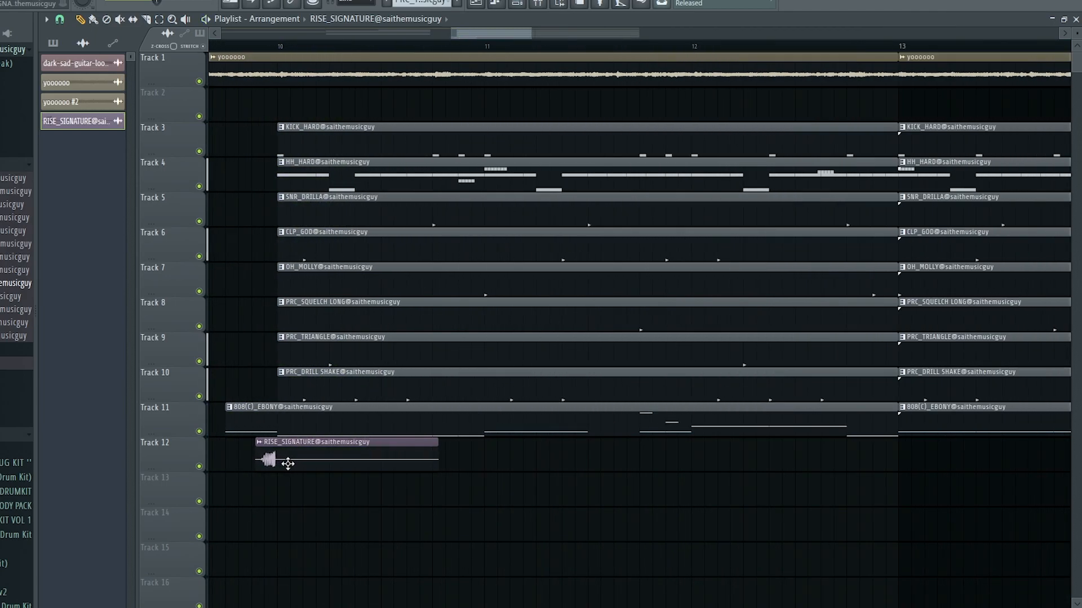
{"action": "scroll", "coordinate": [277, 454], "scroll_direction": "down", "scroll_amount": 5}
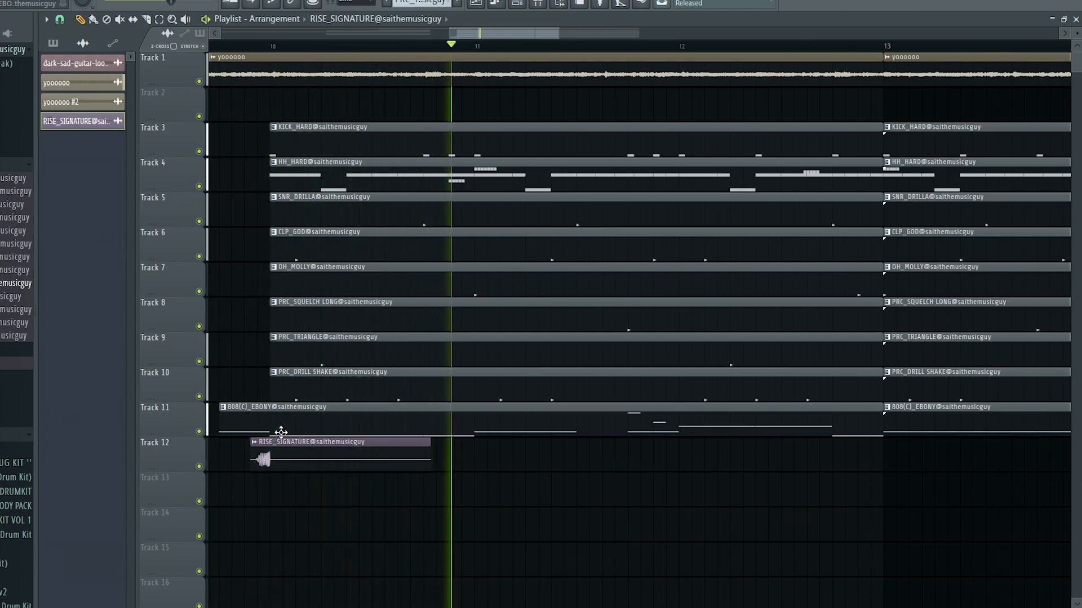
{"action": "key", "text": "space"}
- Raise the third F5 note of the 808 pattern by one octave, play it and return to the playlist
{"action": "left_click", "coordinate": [264, 421]}
{"action": "double_click", "coordinate": [264, 421]}
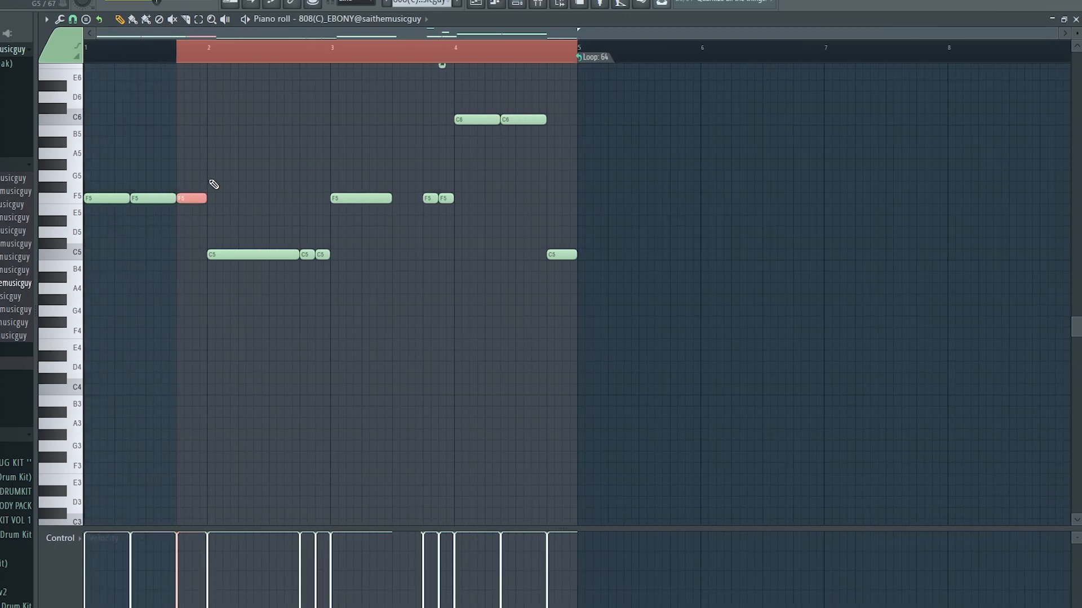
{"action": "key", "text": "ctrl+Down"}
{"action": "key", "text": "ctrl+Up"}
{"action": "key", "text": "ctrl+Up"}
{"action": "key", "text": "space"}
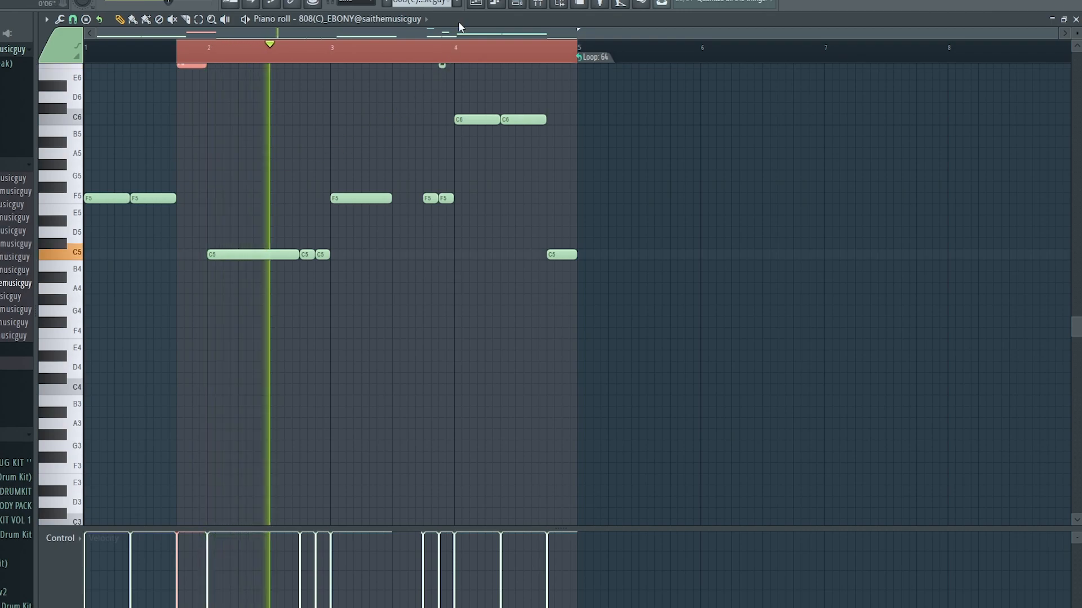
{"action": "left_click", "coordinate": [476, 4]}
{"action": "key", "text": "space"}
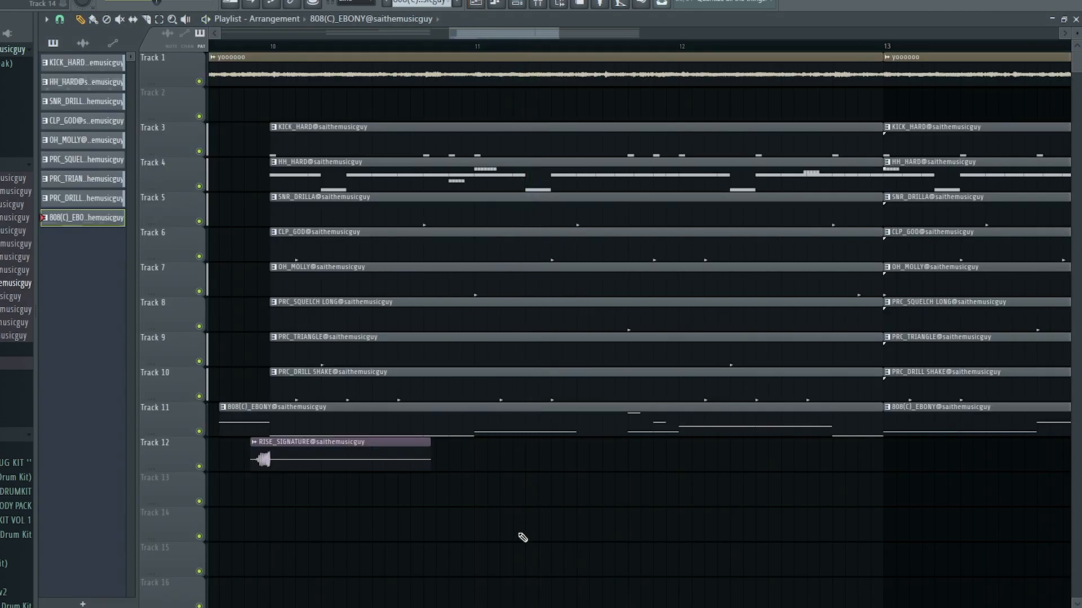
- Realign the RISE_SIGNATURE swell to end at the first 808 clip's start, play the transition, and set playlist snapping to Beat
{"action": "scroll", "coordinate": [309, 449], "scroll_direction": "down", "scroll_amount": 2}
{"action": "left_click", "coordinate": [308, 449]}
{"action": "scroll", "coordinate": [274, 449], "scroll_direction": "up", "scroll_amount": 5}
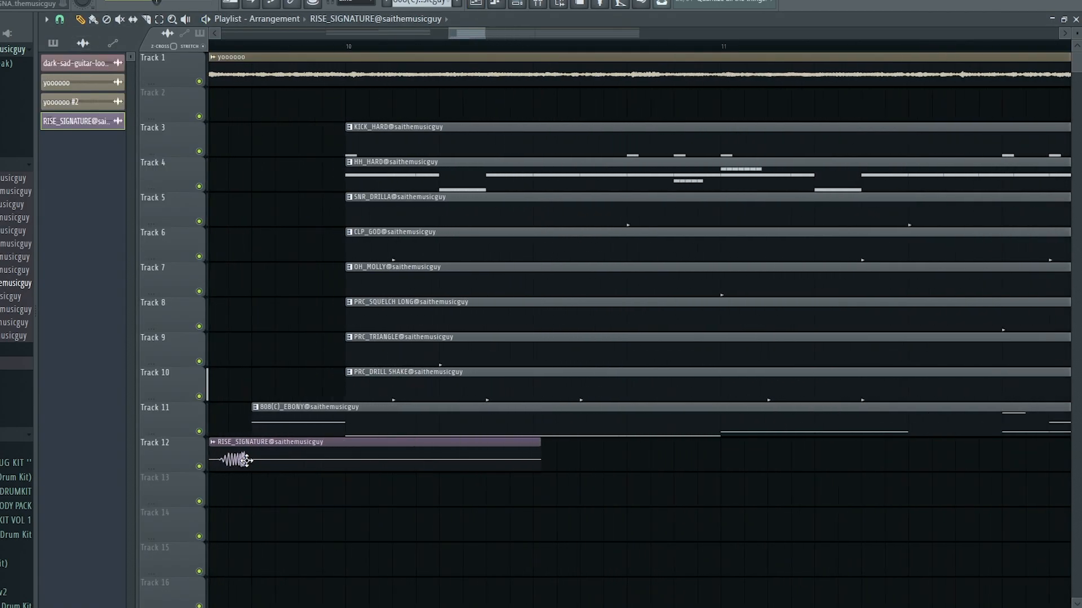
{"action": "key", "text": "space"}
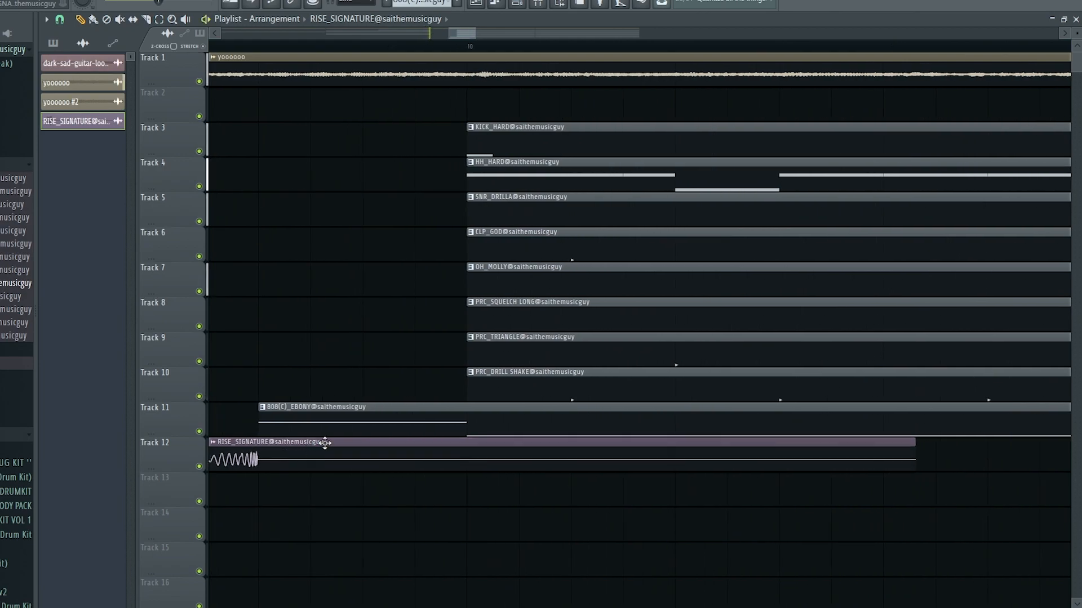
{"action": "scroll", "coordinate": [333, 445], "scroll_direction": "down", "scroll_amount": 3}
{"action": "left_click_drag", "start_coordinate": [457, 31], "coordinate": [452, 27]}
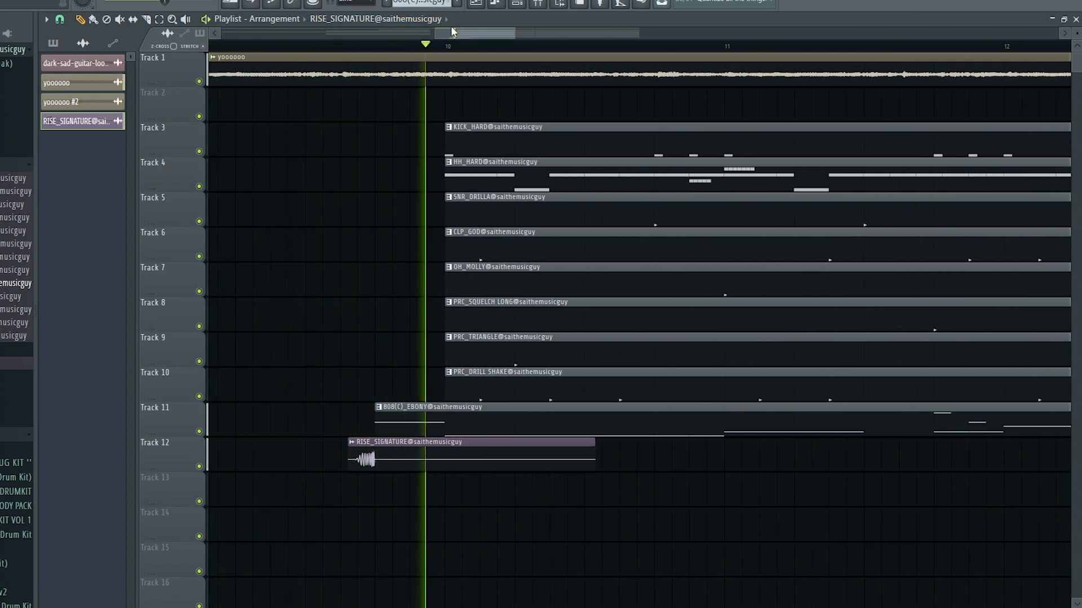
{"action": "left_click", "coordinate": [60, 19]}
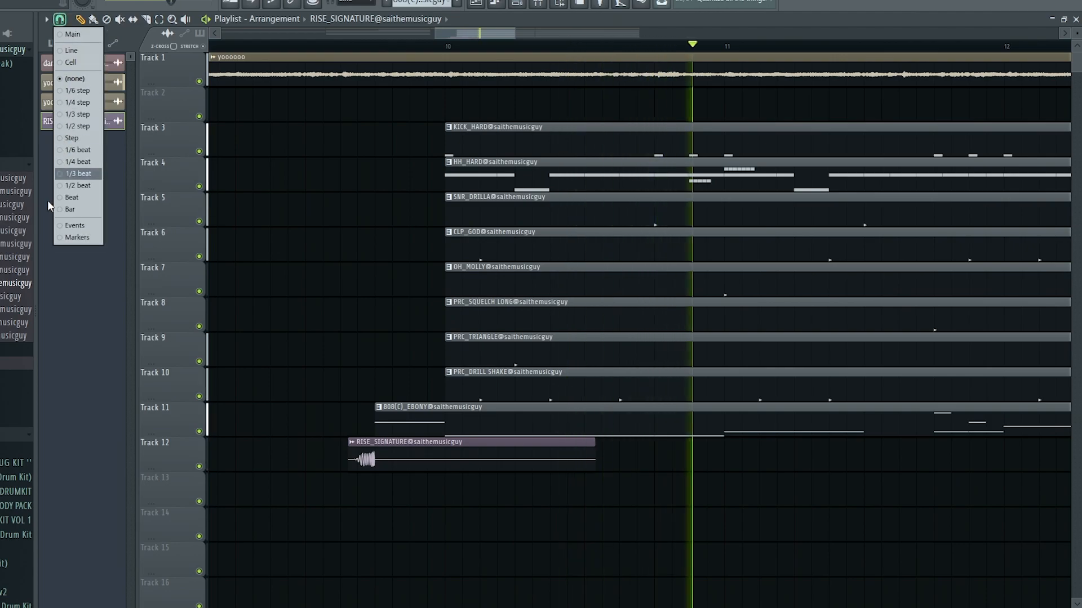
{"action": "left_click", "coordinate": [71, 198]}
- Duplicate the clips of bars 13 to 17 on all tracks to directly after bar 17
{"action": "scroll", "coordinate": [669, 510], "scroll_direction": "down", "scroll_amount": 3}
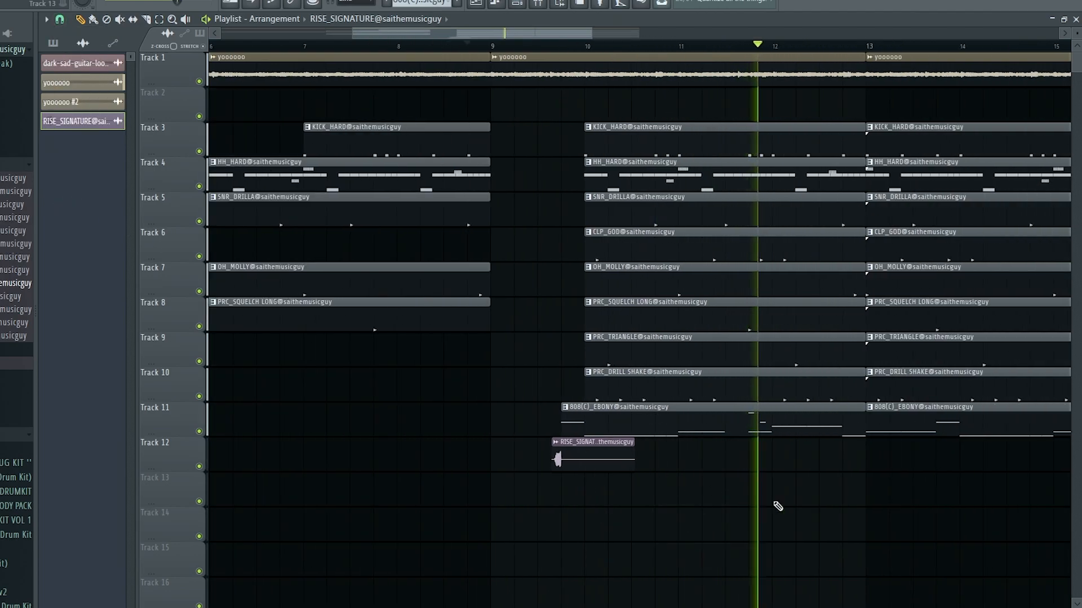
{"action": "scroll", "coordinate": [901, 524], "scroll_direction": "down", "scroll_amount": 2}
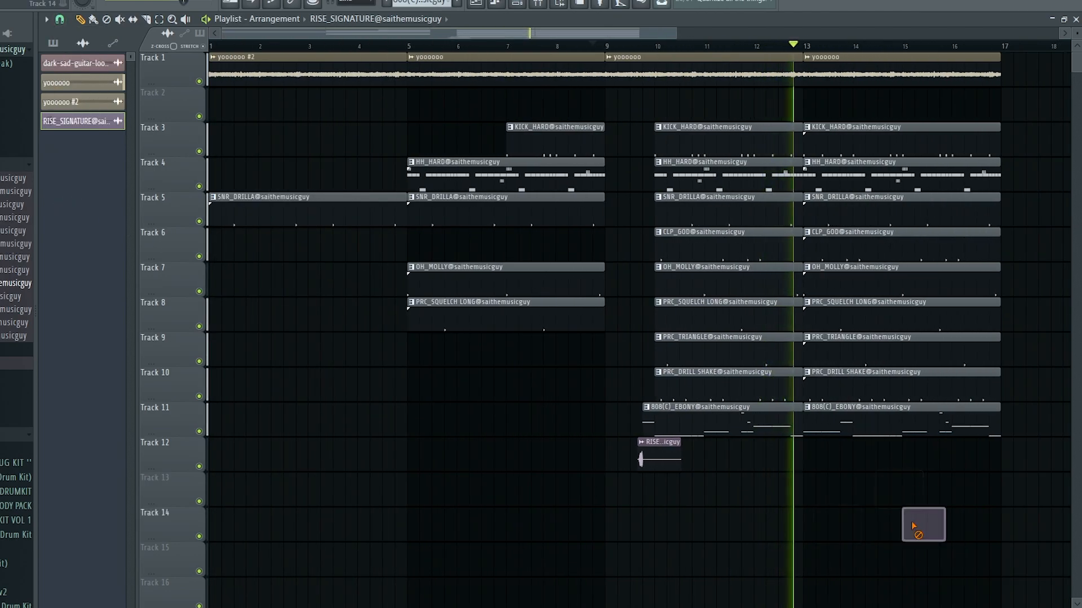
{"action": "scroll", "coordinate": [872, 426], "scroll_direction": "down", "scroll_amount": 1}
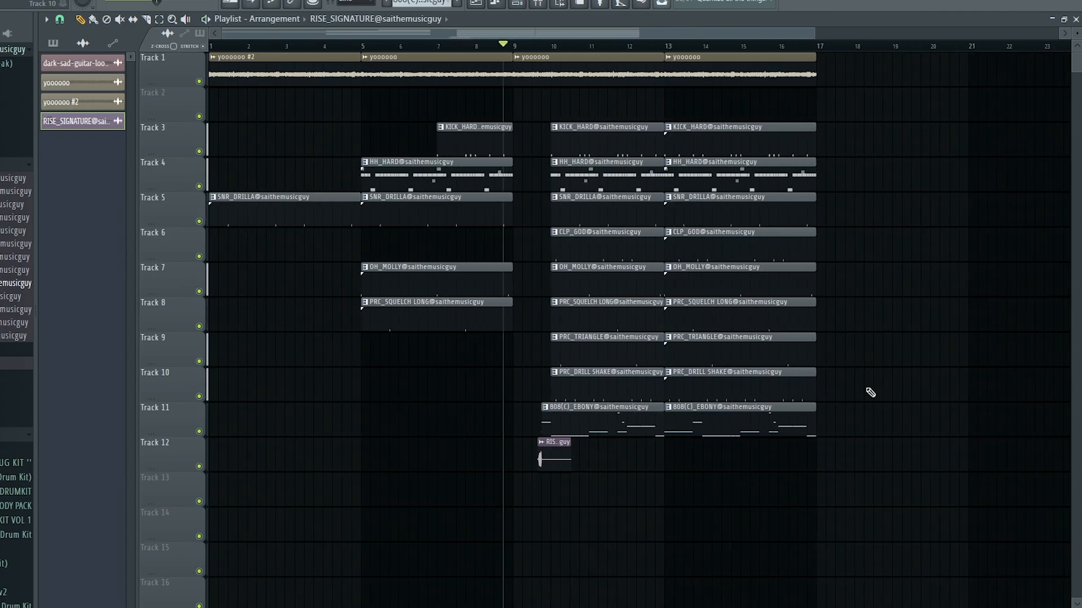
{"action": "left_click_drag", "start_coordinate": [894, 478], "coordinate": [691, 71]}
{"action": "key", "text": "ctrl+b"}
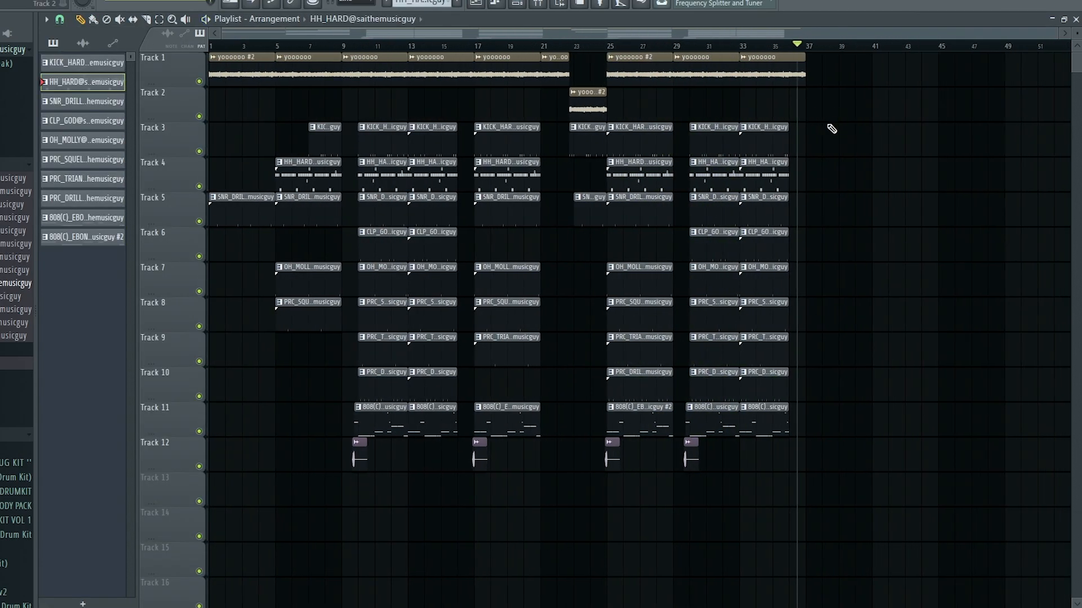
- Duplicate the whole arrangement from bars 1 to 37 so that the copy starts at bar 37
{"action": "mouse_move", "coordinate": [937, 472]}
{"action": "left_mouse_down"}
{"action": "mouse_move", "coordinate": [733, 333]}
{"action": "mouse_move", "coordinate": [209, 52]}
{"action": "left_mouse_up"}
{"action": "key", "text": "ctrl+b"}
{"action": "scroll", "coordinate": [751, 340], "scroll_direction": "down", "scroll_amount": 2}
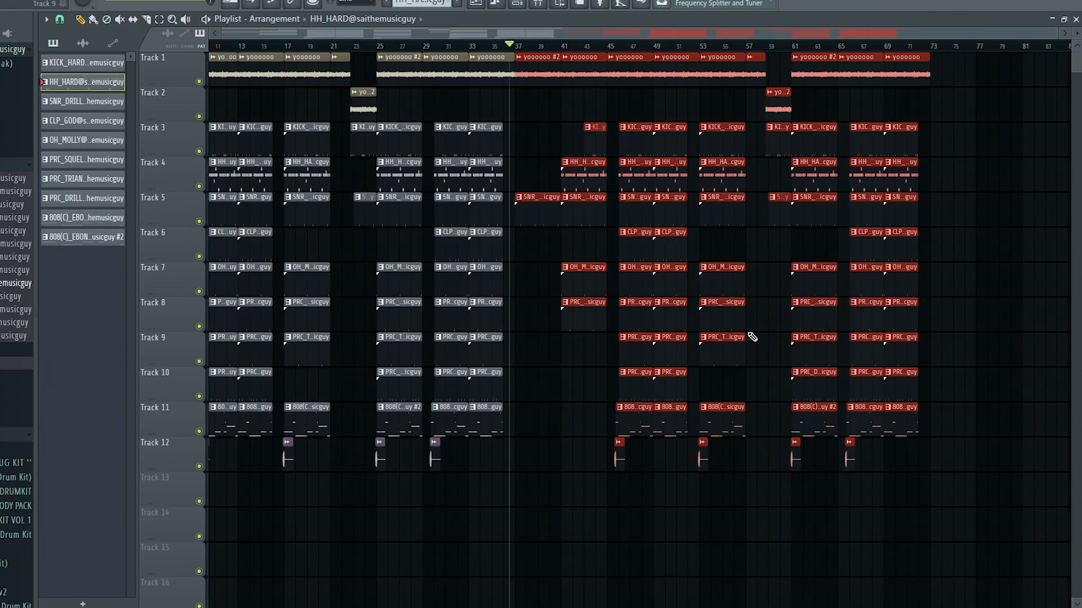
{"action": "left_click_drag", "start_coordinate": [884, 47], "coordinate": [889, 48]}
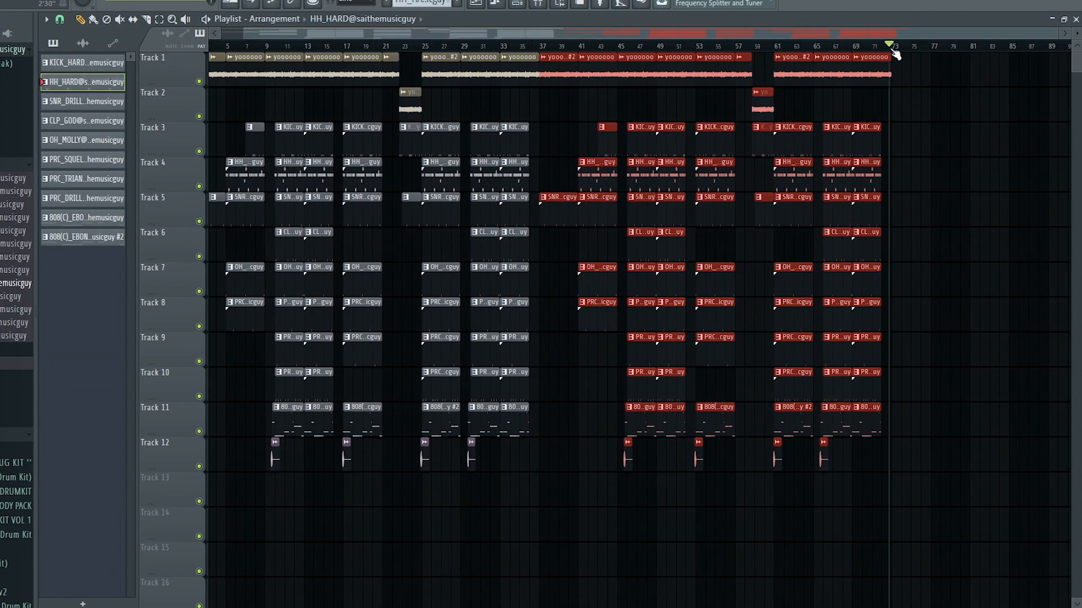
- Duplicate the last melody clip on track 1 to bars 73 to 77 as an outro
{"action": "left_click", "coordinate": [978, 199]}
{"action": "right_click", "coordinate": [996, 195]}
{"action": "scroll", "coordinate": [938, 225], "scroll_direction": "up", "scroll_amount": 2}
{"action": "scroll", "coordinate": [942, 225], "scroll_direction": "up", "scroll_amount": 1}
{"action": "left_click_drag", "start_coordinate": [946, 109], "coordinate": [782, 86]}
{"action": "key", "text": "ctrl+b"}
{"action": "scroll", "coordinate": [920, 184], "scroll_direction": "down", "scroll_amount": 4}
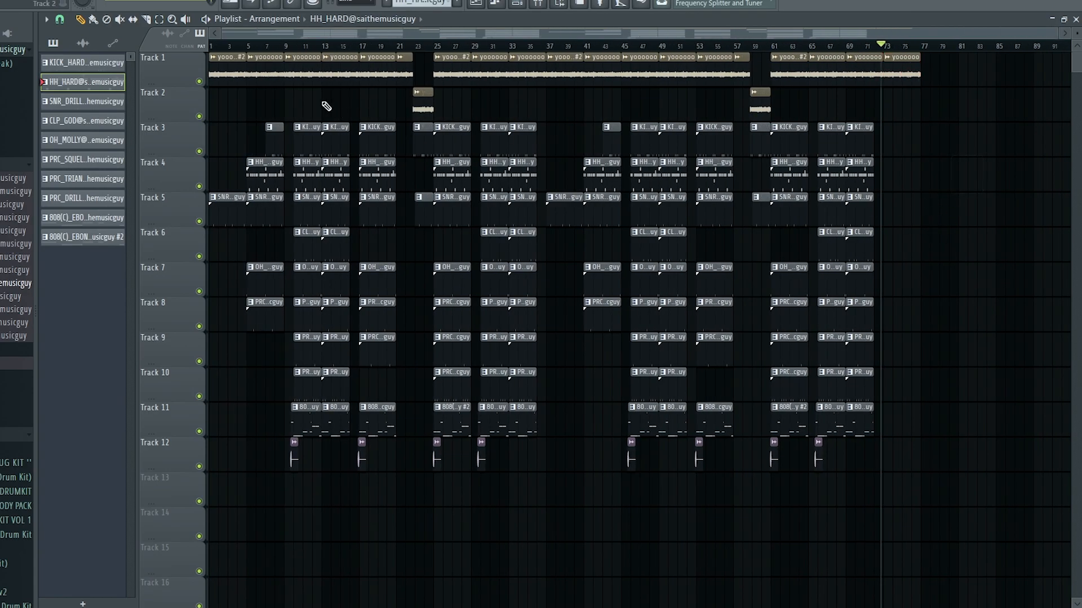
- Try the outro melody clip on track 2 at bar 73 and return it to track 1
{"action": "scroll", "coordinate": [273, 79], "scroll_direction": "up", "scroll_amount": 2}
{"action": "scroll", "coordinate": [931, 104], "scroll_direction": "right", "scroll_amount": 8}
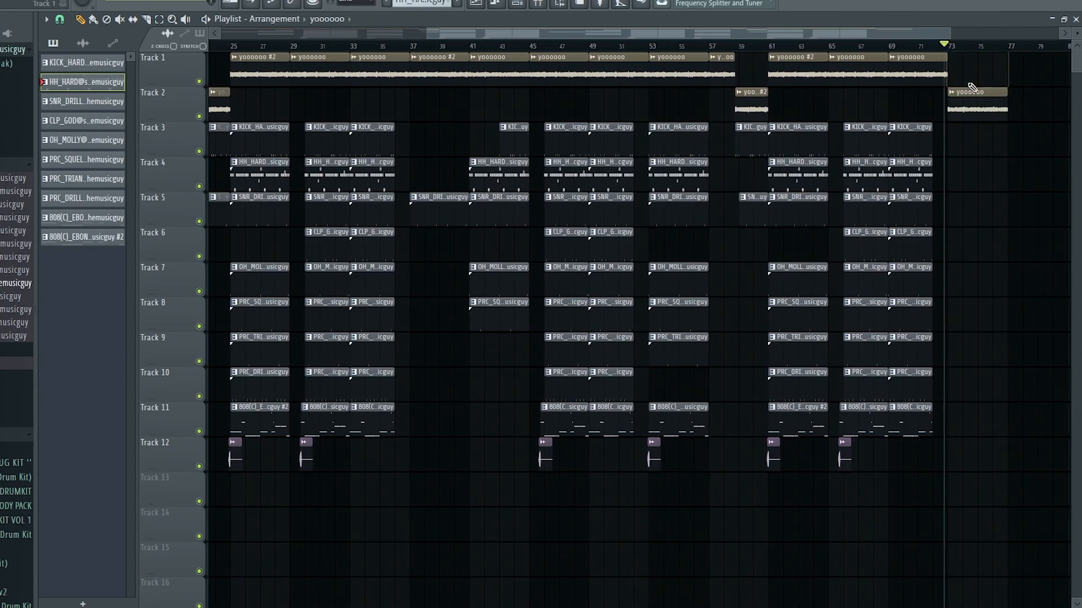
{"action": "scroll", "coordinate": [935, 79], "scroll_direction": "down", "scroll_amount": 2}
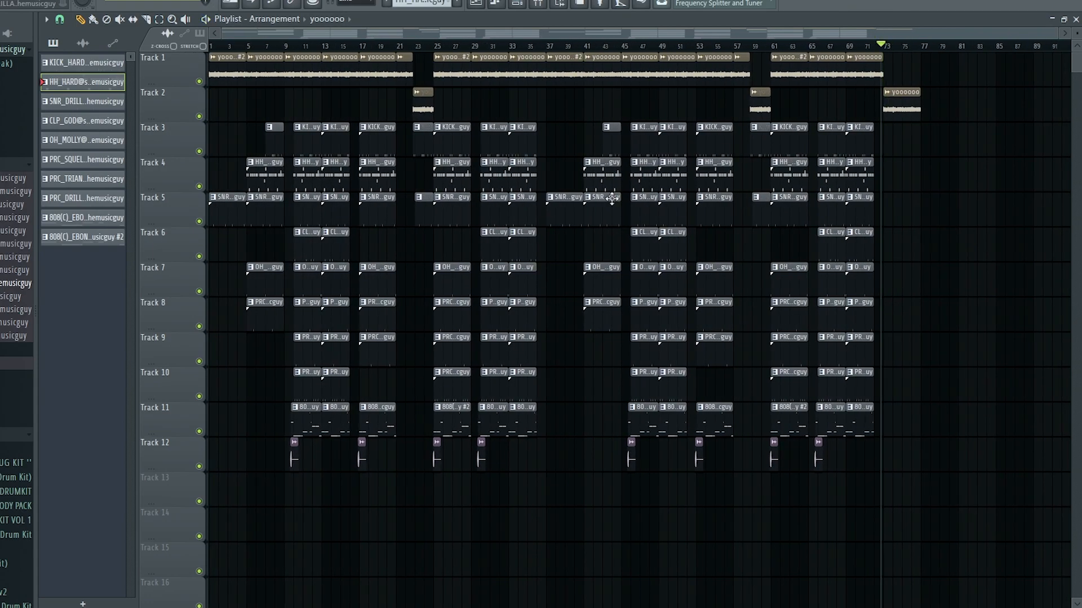
{"action": "scroll", "coordinate": [896, 62], "scroll_direction": "up", "scroll_amount": 3}
{"action": "left_click_drag", "start_coordinate": [885, 74], "coordinate": [873, 65]}
{"action": "scroll", "coordinate": [789, 84], "scroll_direction": "down", "scroll_amount": 3}
{"action": "scroll", "coordinate": [293, 182], "scroll_direction": "up", "scroll_amount": 2}
{"action": "scroll", "coordinate": [293, 182], "scroll_direction": "up", "scroll_amount": 2}
- Play the arrangement from bar 9 and again from about bar 20 to review the drop and breakdown
{"action": "left_click", "coordinate": [286, 45]}
{"action": "scroll", "coordinate": [281, 101], "scroll_direction": "up", "scroll_amount": 2}
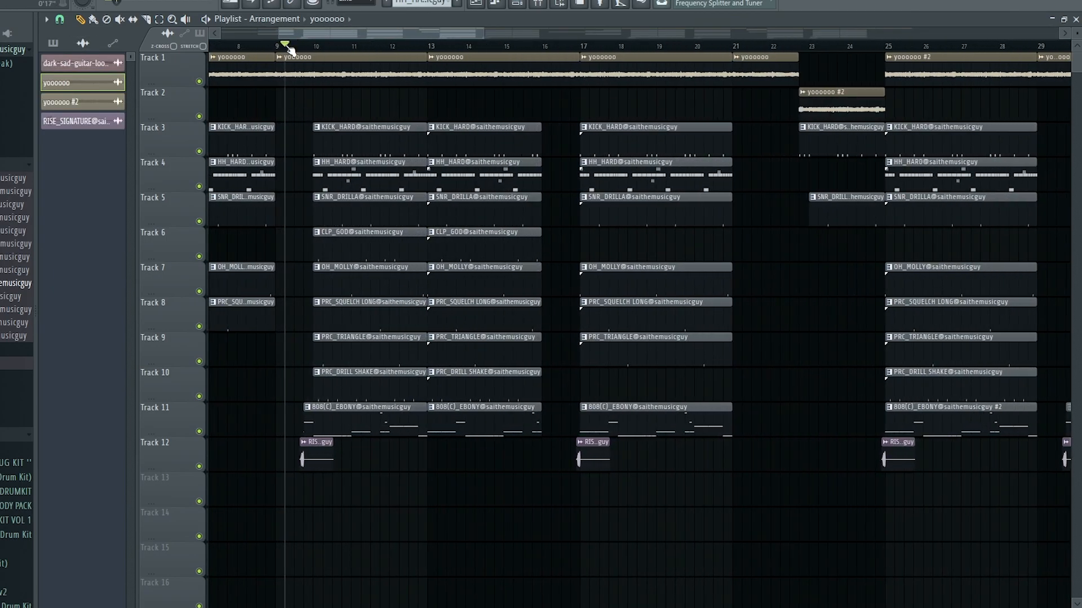
{"action": "key", "text": "space"}
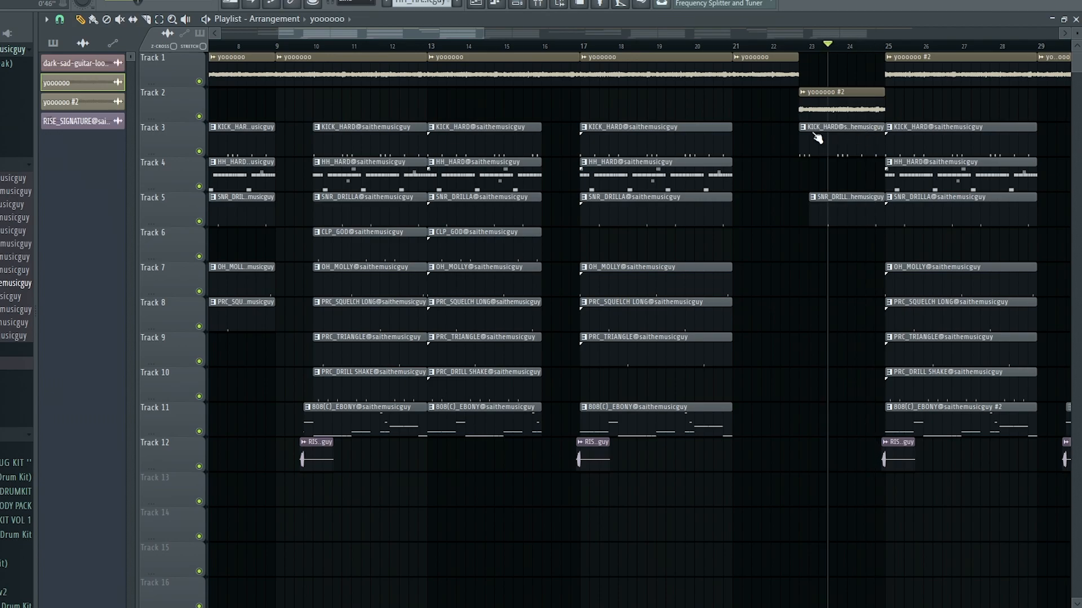
{"action": "mouse_move", "coordinate": [732, 101]}
{"action": "left_mouse_down"}
{"action": "mouse_move", "coordinate": [703, 101]}
{"action": "mouse_move", "coordinate": [719, 112]}
{"action": "left_mouse_up"}
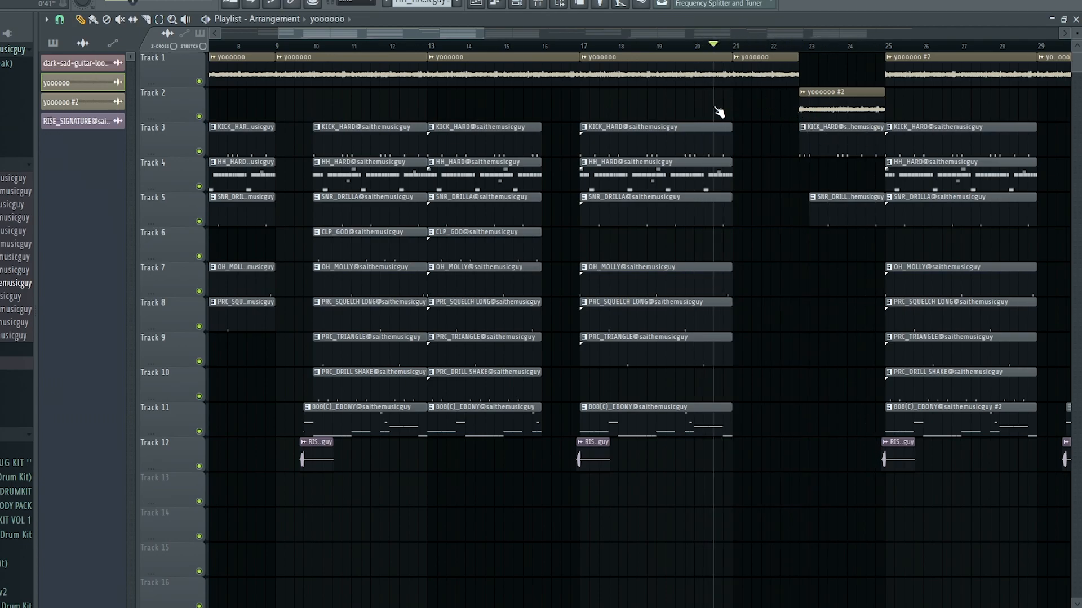
{"action": "key", "text": "space"}
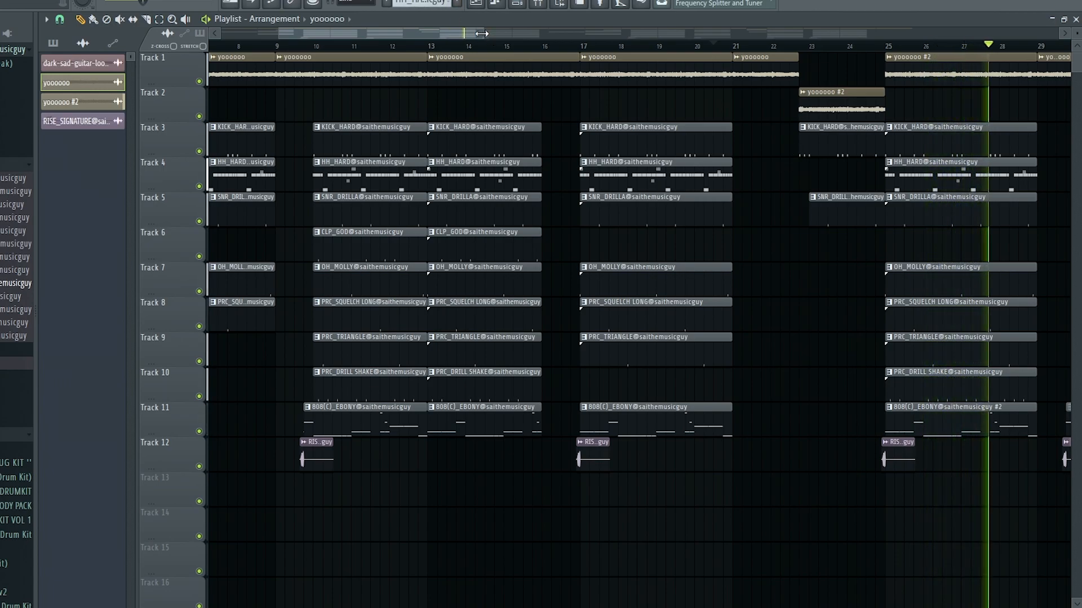
- Quick-render the KICK_HARD, HH_HARD, SNR_DRILLA, CLP_GOD and OH_MOLLY patterns as audio clips
{"action": "left_click_drag", "start_coordinate": [482, 33], "coordinate": [668, 37]}
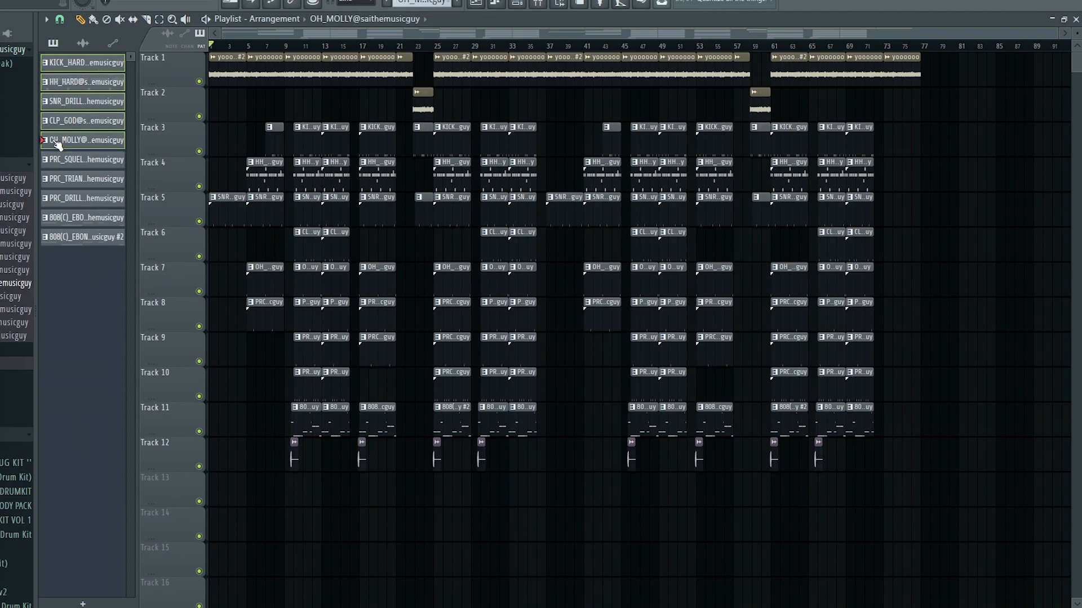
{"action": "right_click", "coordinate": [81, 78]}
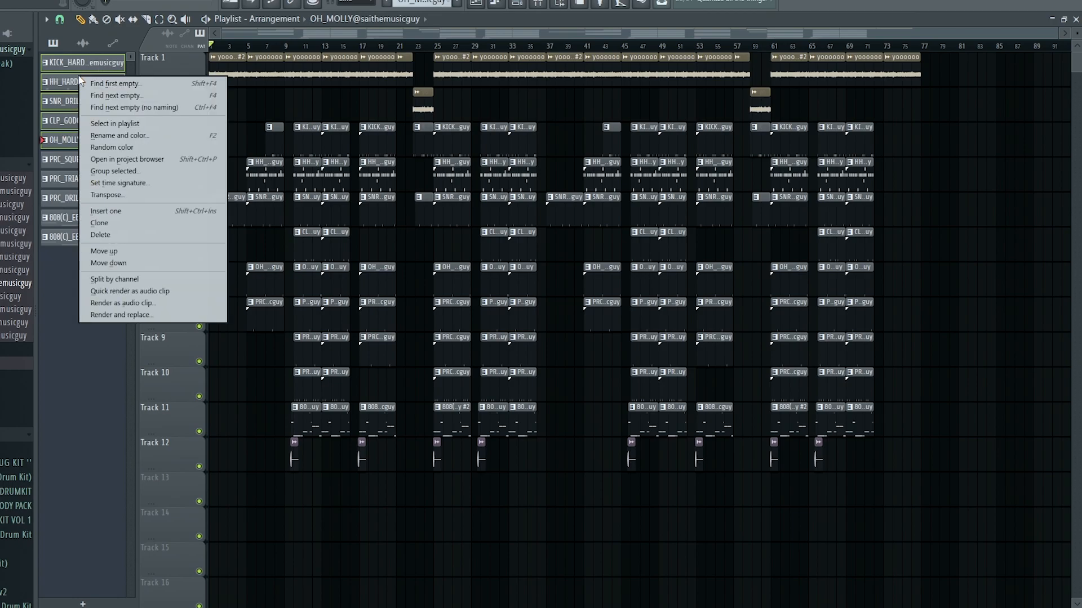
{"action": "left_click", "coordinate": [68, 146]}
{"action": "left_click", "coordinate": [78, 72], "text": "shift"}
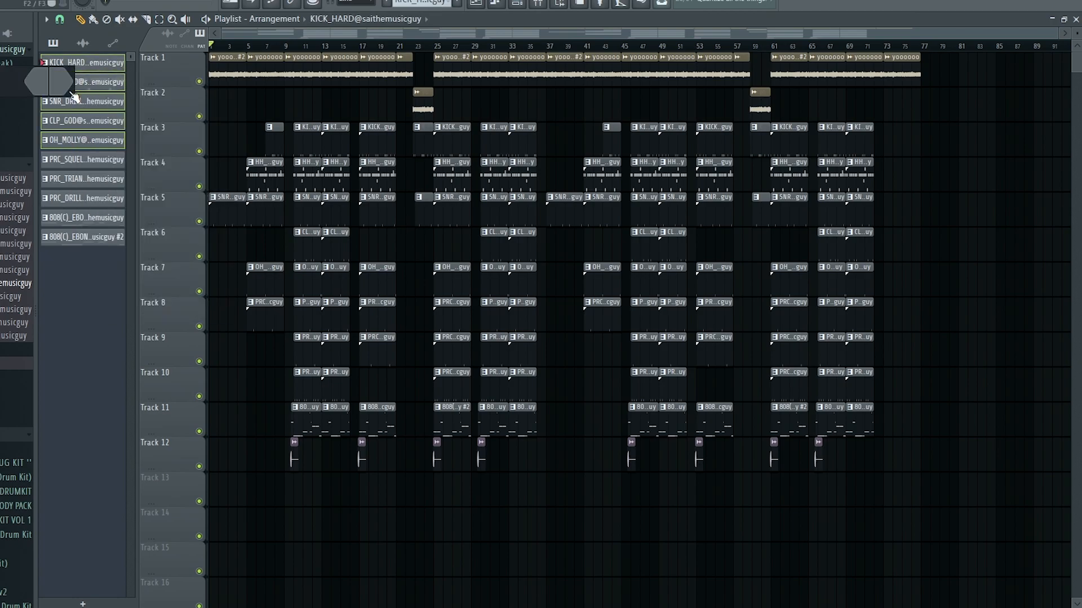
{"action": "right_click", "coordinate": [115, 73]}
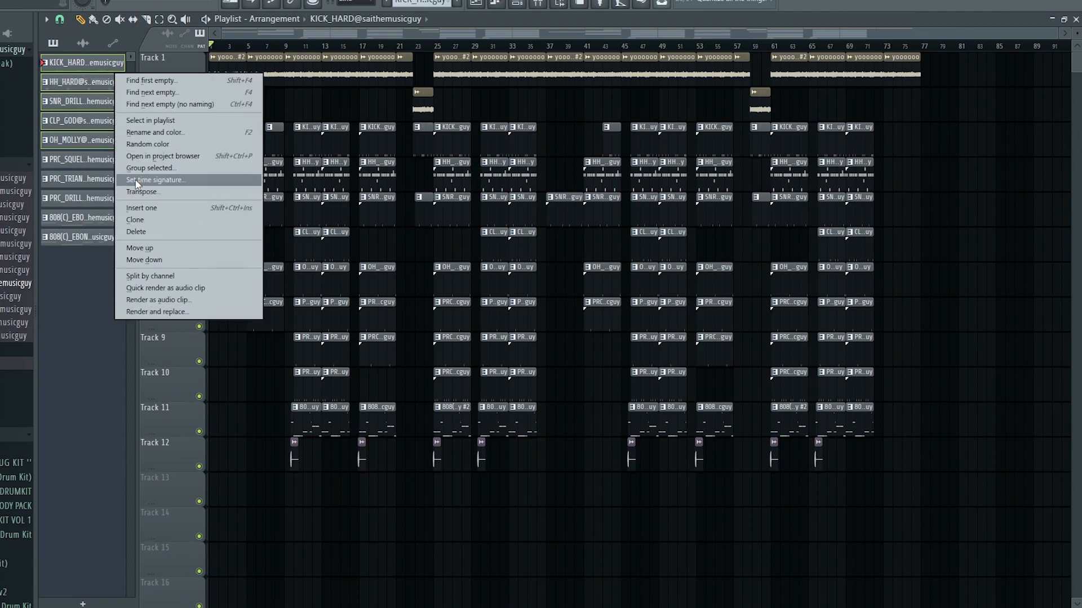
{"action": "left_click", "coordinate": [178, 288]}
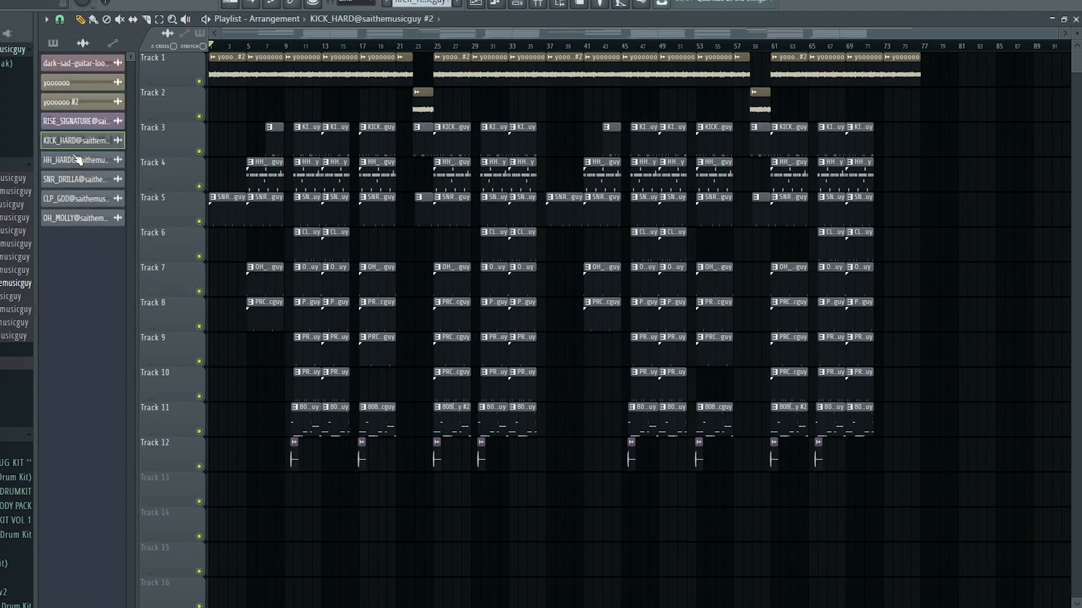
- Place the five rendered drum clips on tracks 3 to 7 at bar 73 and route their channels to mixer tracks 7 to 11
{"action": "left_click_drag", "start_coordinate": [87, 152], "coordinate": [883, 155]}
{"action": "scroll", "coordinate": [883, 156], "scroll_direction": "up", "scroll_amount": 5}
{"action": "left_click_drag", "start_coordinate": [742, 151], "coordinate": [785, 145]}
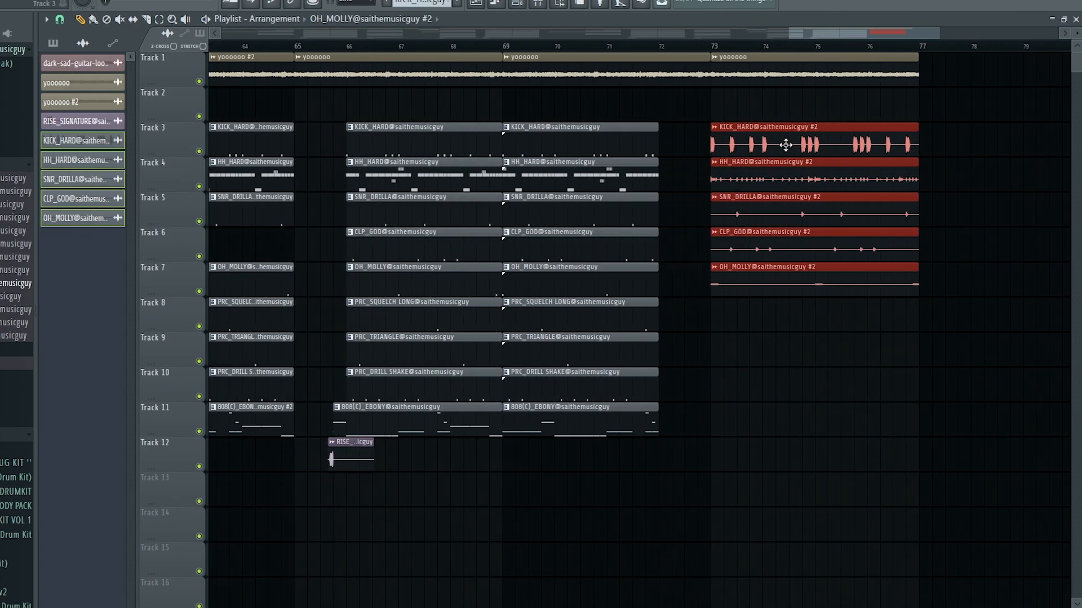
{"action": "left_click", "coordinate": [526, 2]}
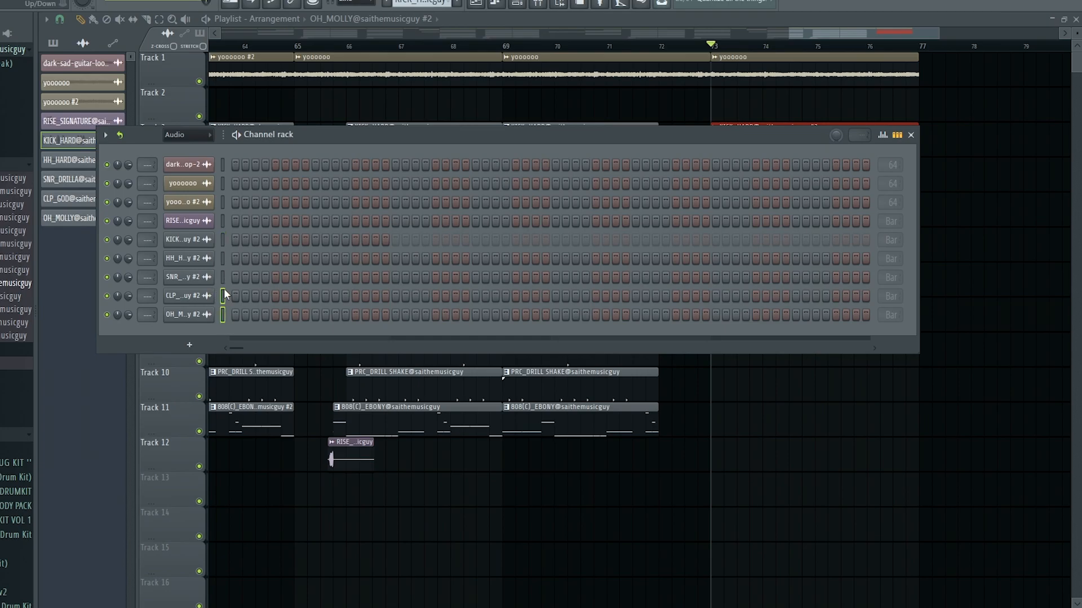
{"action": "key", "text": "ctrl+l"}
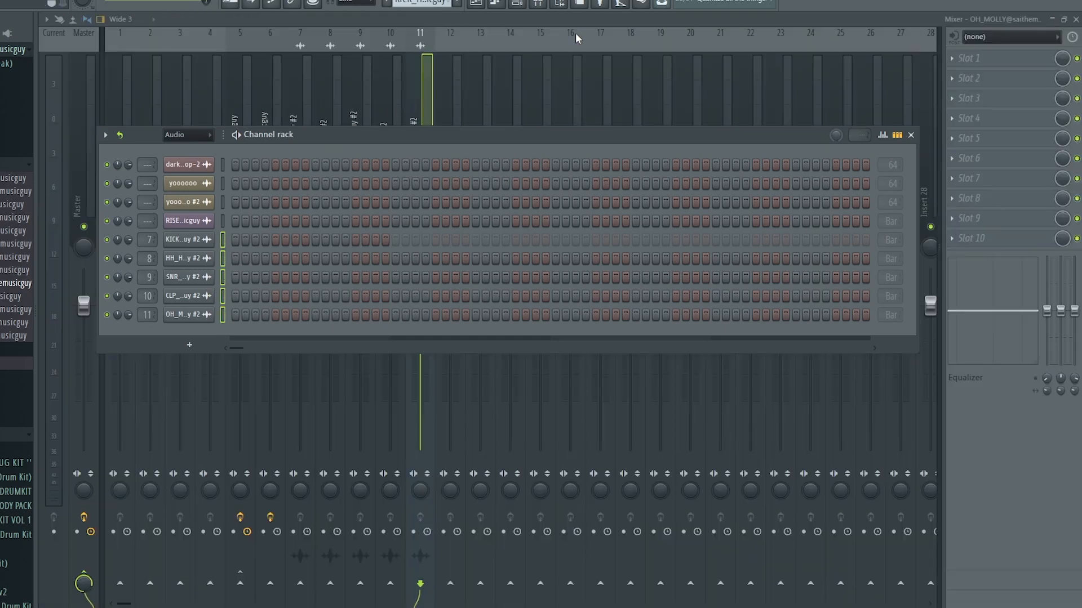
- Load HalfTime in slot 3 and Fruity Reeverb 2 in slot 5 of the KICK_HARD mixer track 7
{"action": "left_click", "coordinate": [304, 82]}
{"action": "left_click", "coordinate": [1000, 97]}
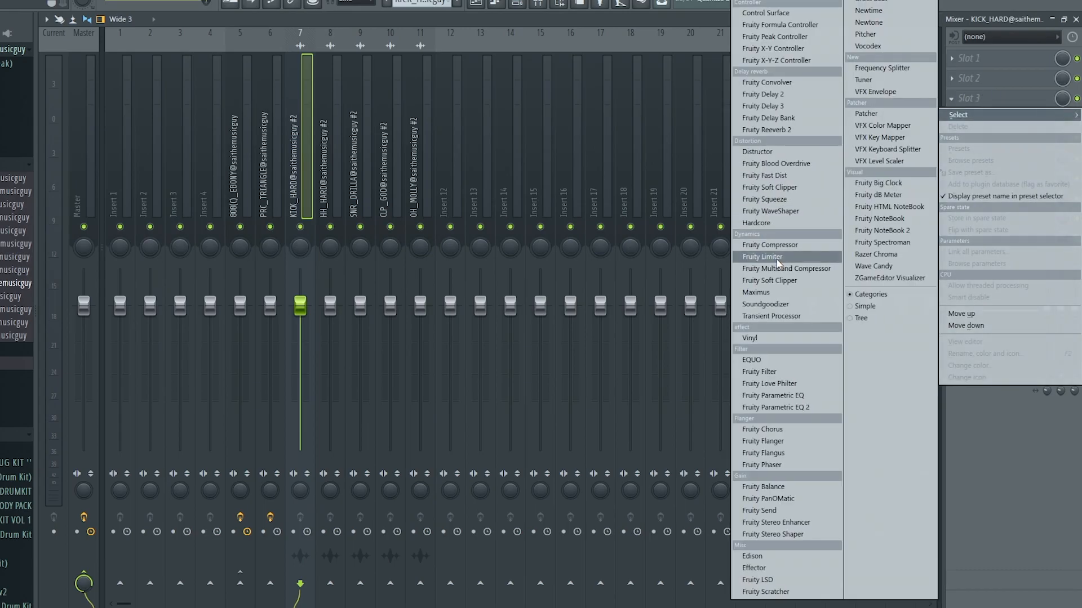
{"action": "left_click", "coordinate": [845, 2]}
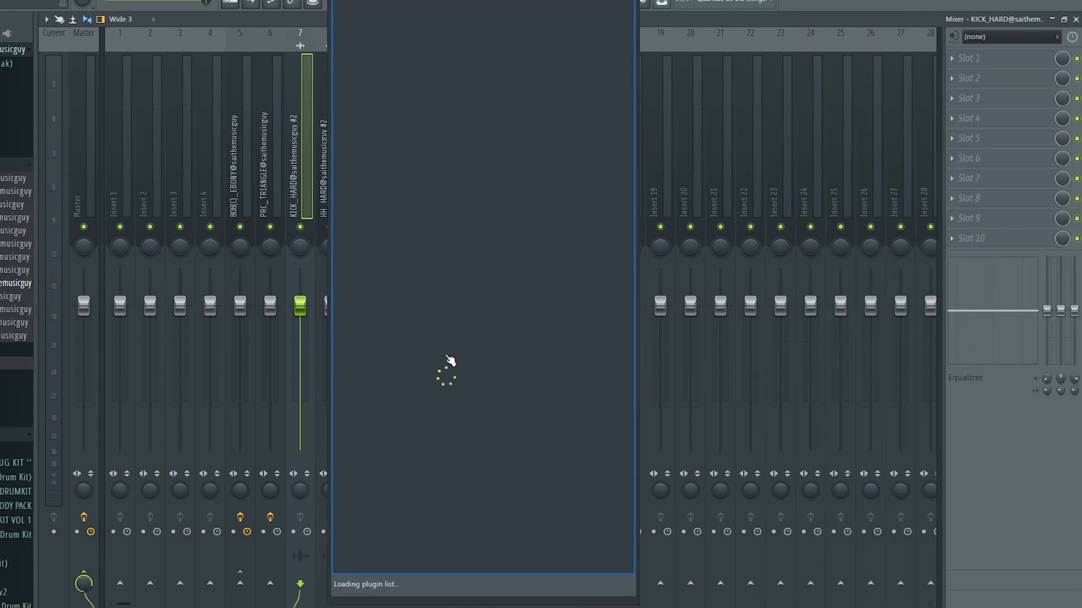
{"action": "scroll", "coordinate": [389, 395], "scroll_direction": "down", "scroll_amount": 10}
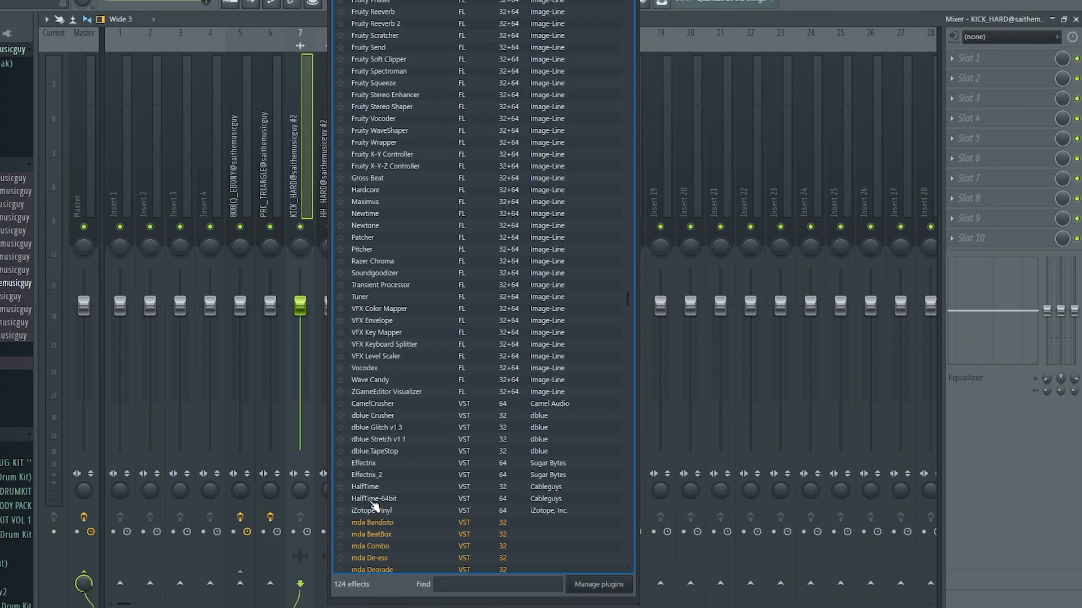
{"action": "double_click", "coordinate": [385, 498]}
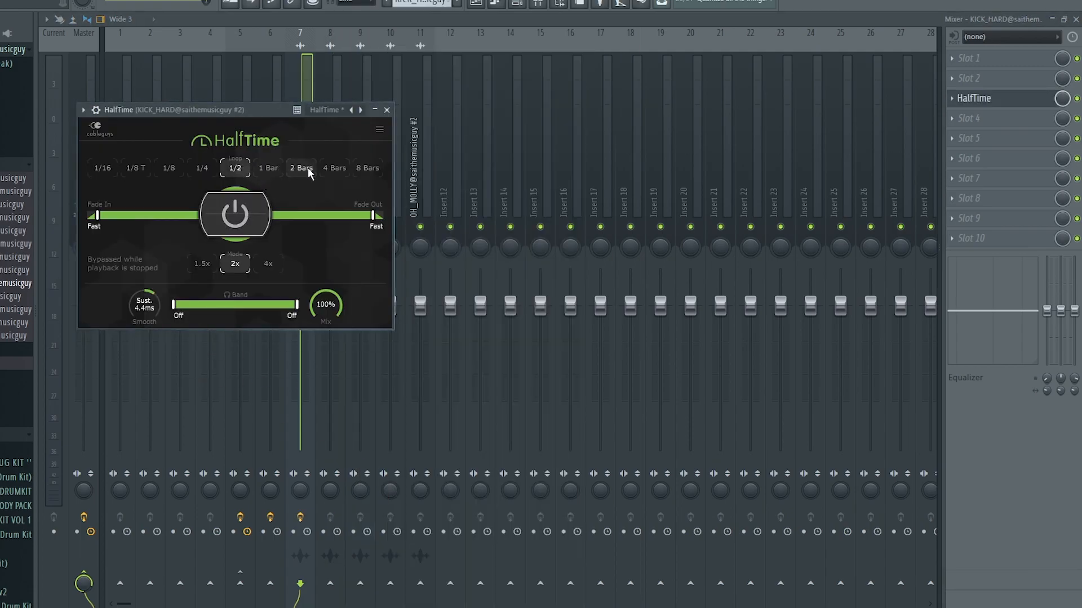
{"action": "left_click", "coordinate": [970, 141]}
{"action": "left_click", "coordinate": [792, 129]}
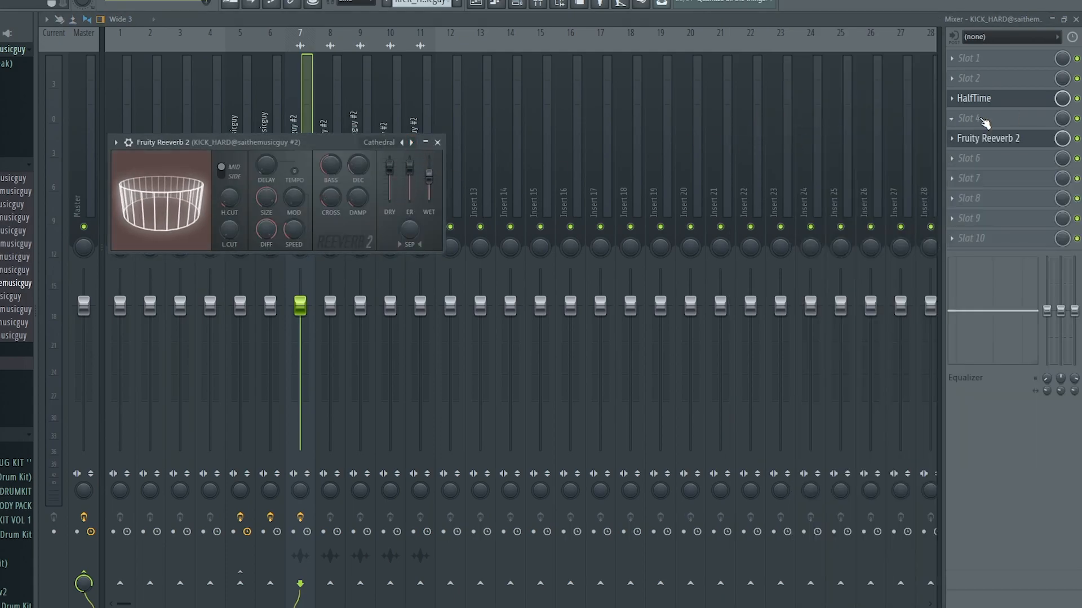
- Copy the HalfTime effect from the kick's mixer track to the hi-hat, snare, clap and open-hat tracks 8 to 11
{"action": "left_click", "coordinate": [952, 101]}
{"action": "left_click_drag", "start_coordinate": [958, 175], "coordinate": [336, 159]}
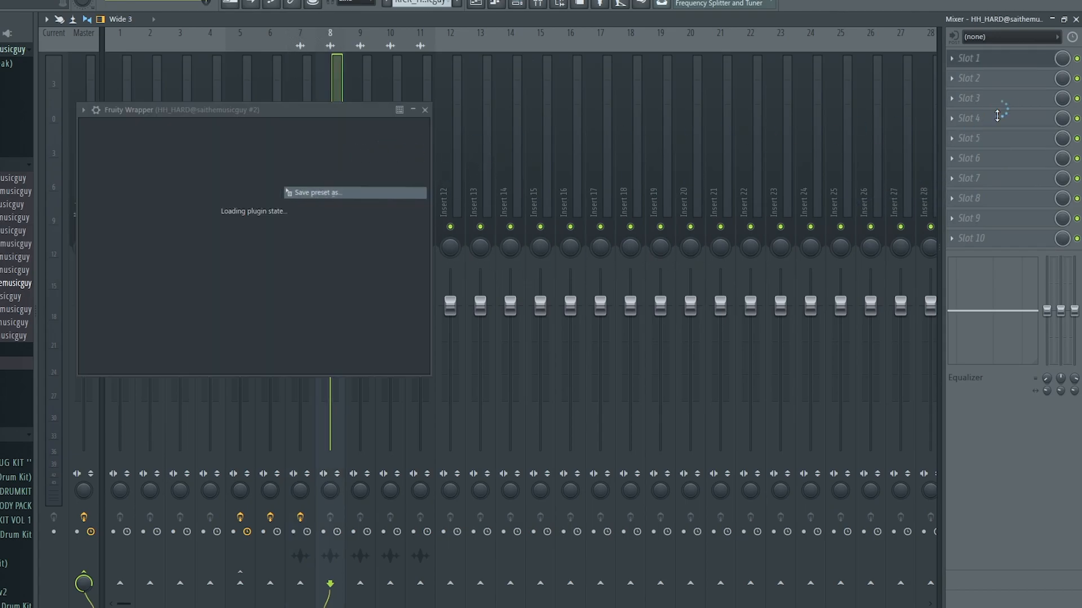
{"action": "left_click", "coordinate": [951, 59]}
{"action": "left_click_drag", "start_coordinate": [958, 133], "coordinate": [420, 161]}
{"action": "left_click", "coordinate": [951, 59]}
{"action": "left_click", "coordinate": [952, 59]}
- Copy the kick's Fruity Reeverb 2 effect to the hi-hat, snare, clap and open-hat mixer tracks 8 to 11
{"action": "left_click", "coordinate": [952, 139]}
{"action": "left_click_drag", "start_coordinate": [959, 213], "coordinate": [332, 181]}
{"action": "left_click", "coordinate": [951, 78]}
{"action": "left_click", "coordinate": [952, 78]}
{"action": "left_click_drag", "start_coordinate": [959, 154], "coordinate": [393, 161]}
{"action": "left_click", "coordinate": [951, 78]}
{"action": "left_click_drag", "start_coordinate": [958, 153], "coordinate": [426, 158]}
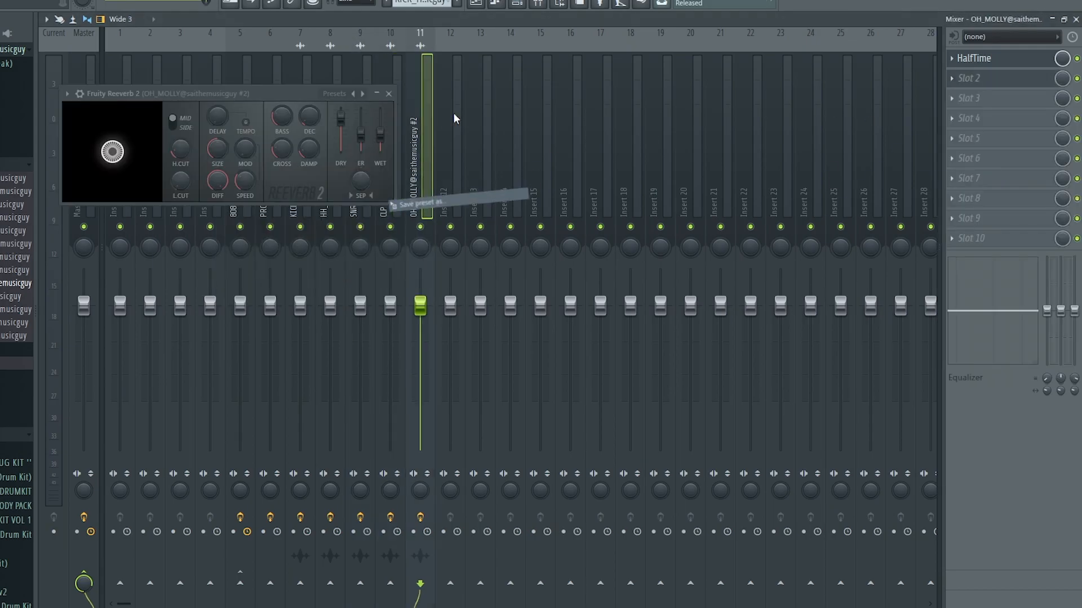
- Play the arrangement into the outro at bar 73 and examine the rendered drums' levels in the mixer
{"action": "key", "text": "F5"}
{"action": "scroll", "coordinate": [915, 222], "scroll_direction": "down", "scroll_amount": 2}
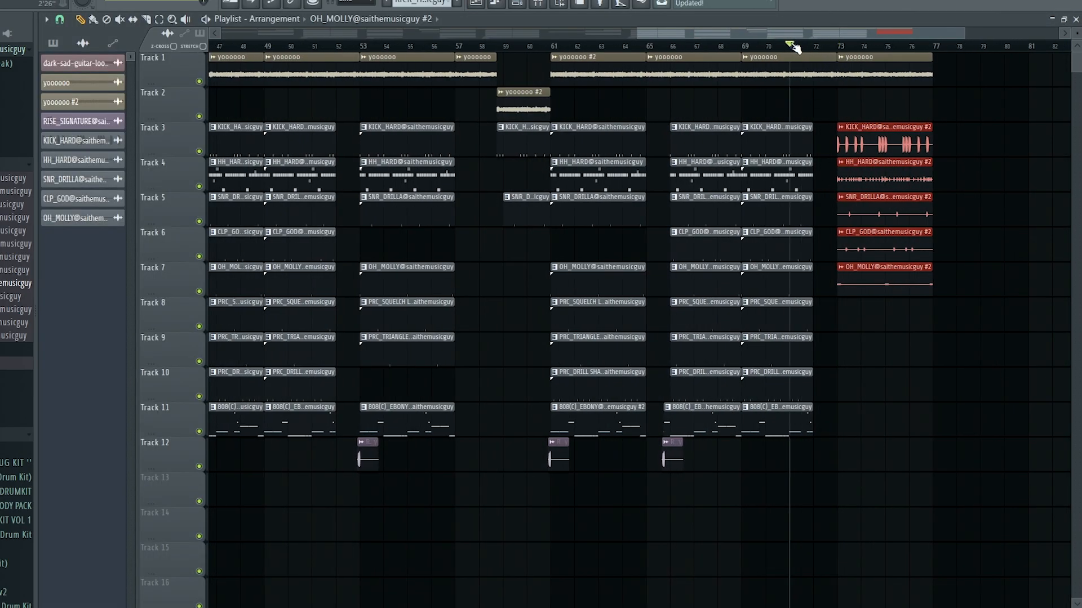
{"action": "left_click_drag", "start_coordinate": [796, 48], "coordinate": [791, 48]}
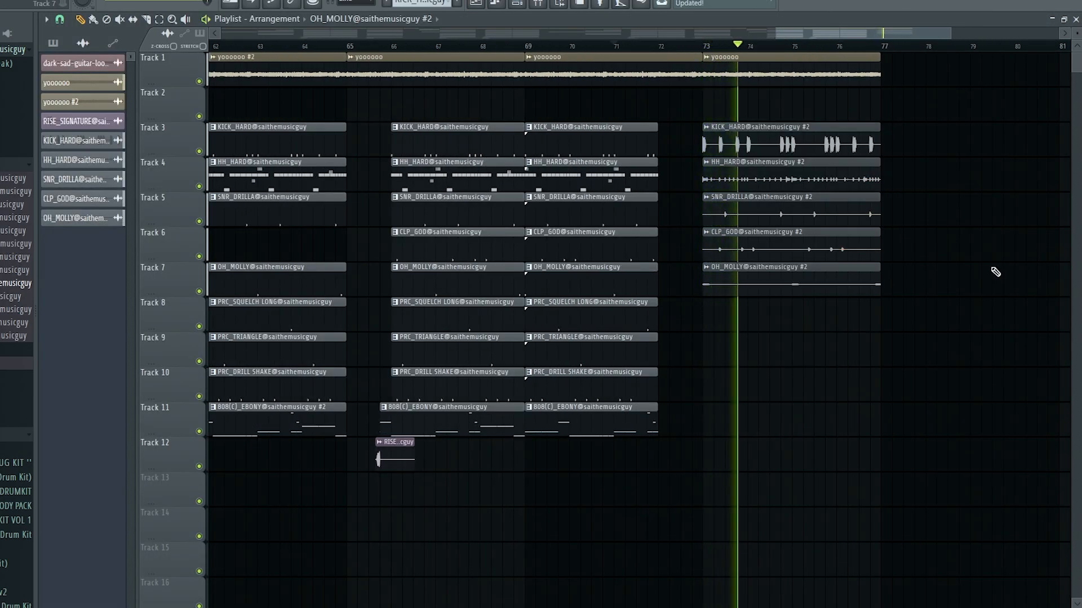
{"action": "key", "text": "F9"}
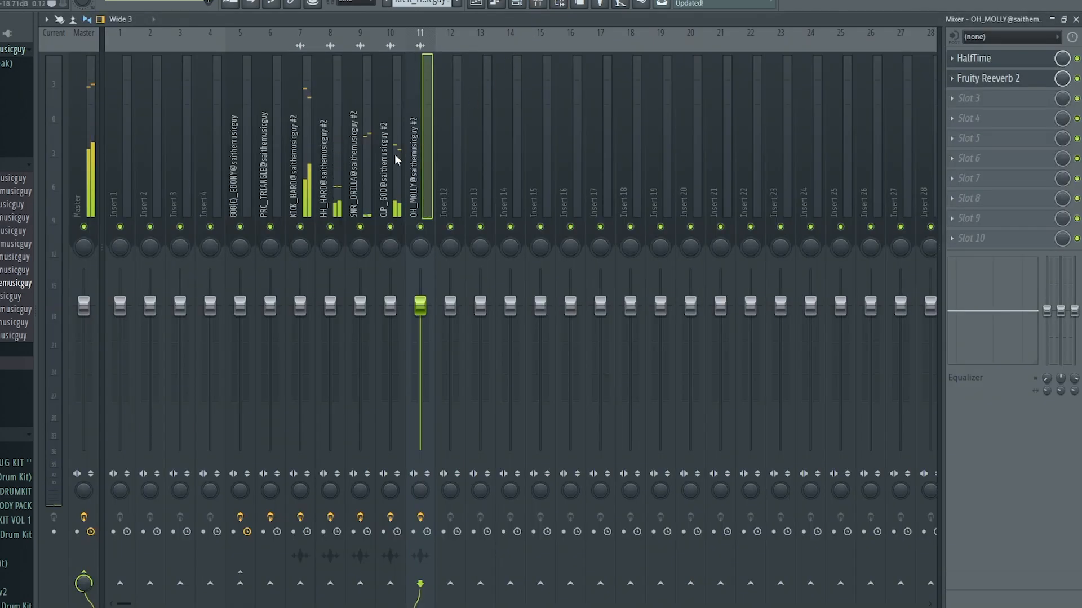
- Add another melody clip on track 1 at bar 77 to extend the outro, deselect it and play the song from the start
{"action": "key", "text": "F5"}
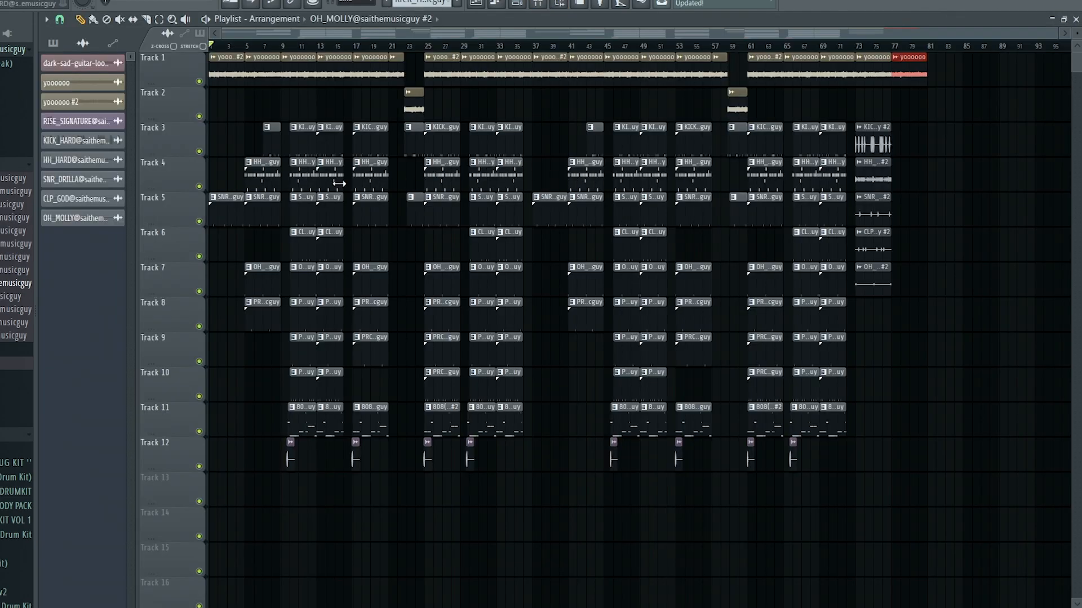
{"action": "left_click", "coordinate": [949, 149]}
{"action": "right_click", "coordinate": [949, 149]}
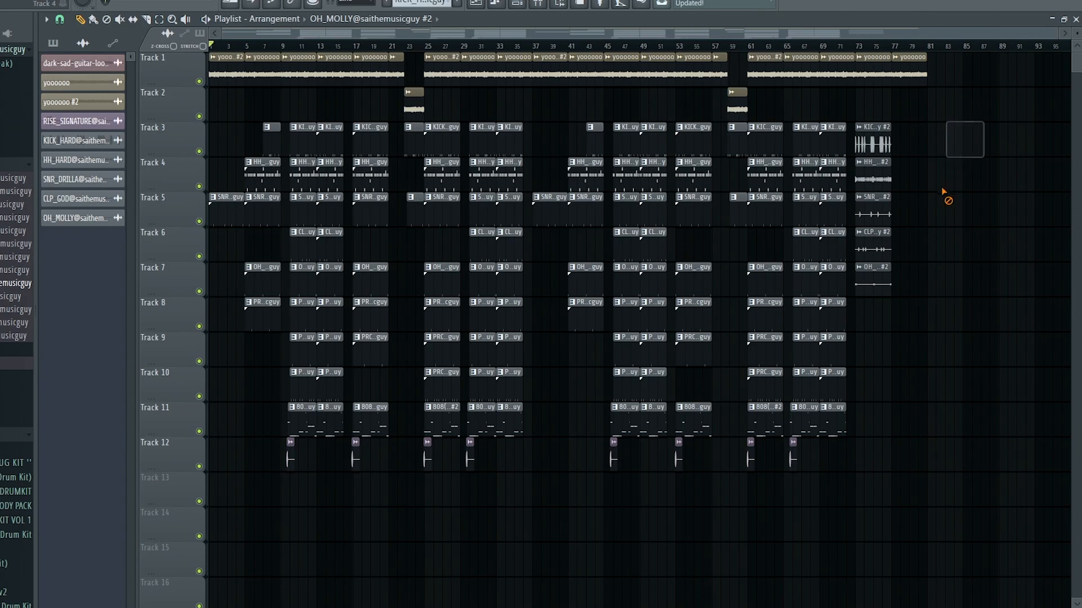
{"action": "key", "text": "space"}
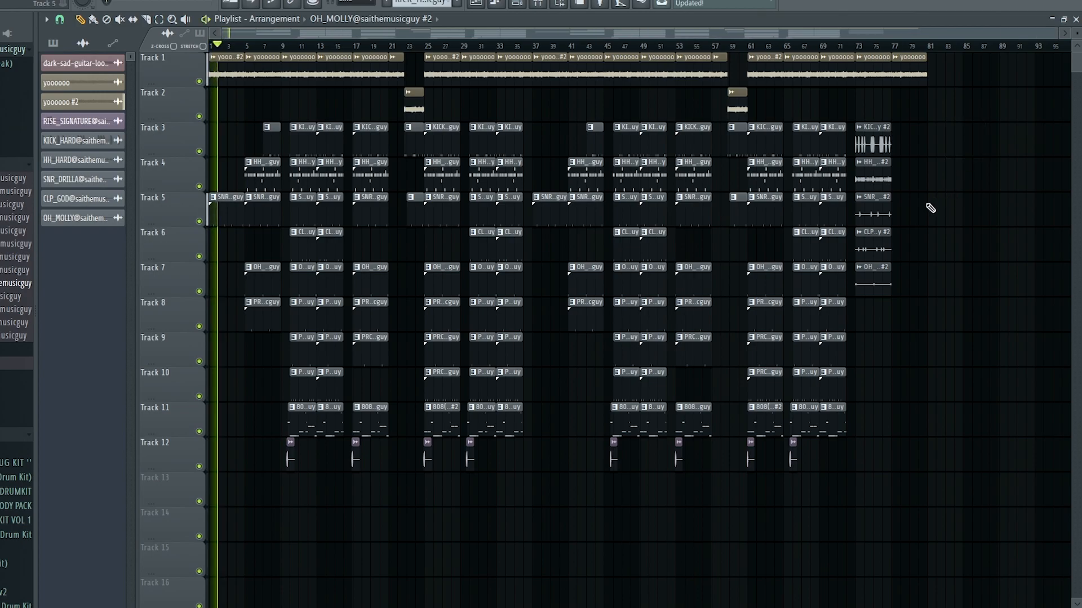